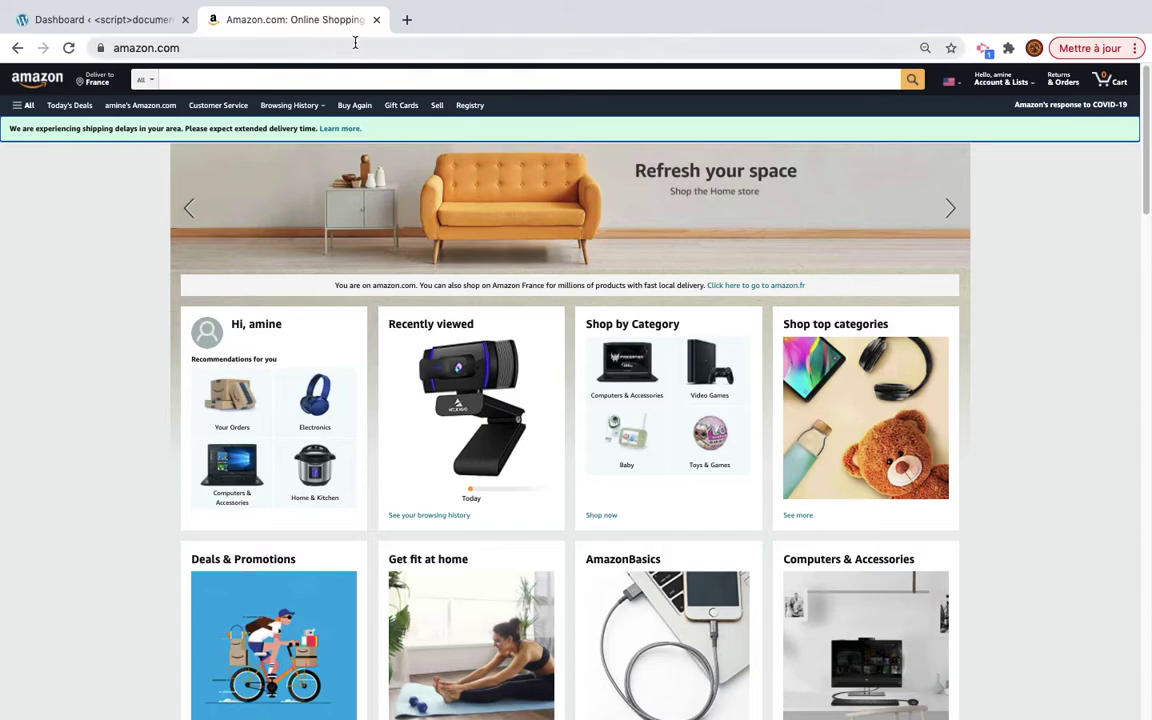
Search Google for 'chrome extension' in a new tab and go to the Chrome Web Store
click(406, 21)
text(chr)
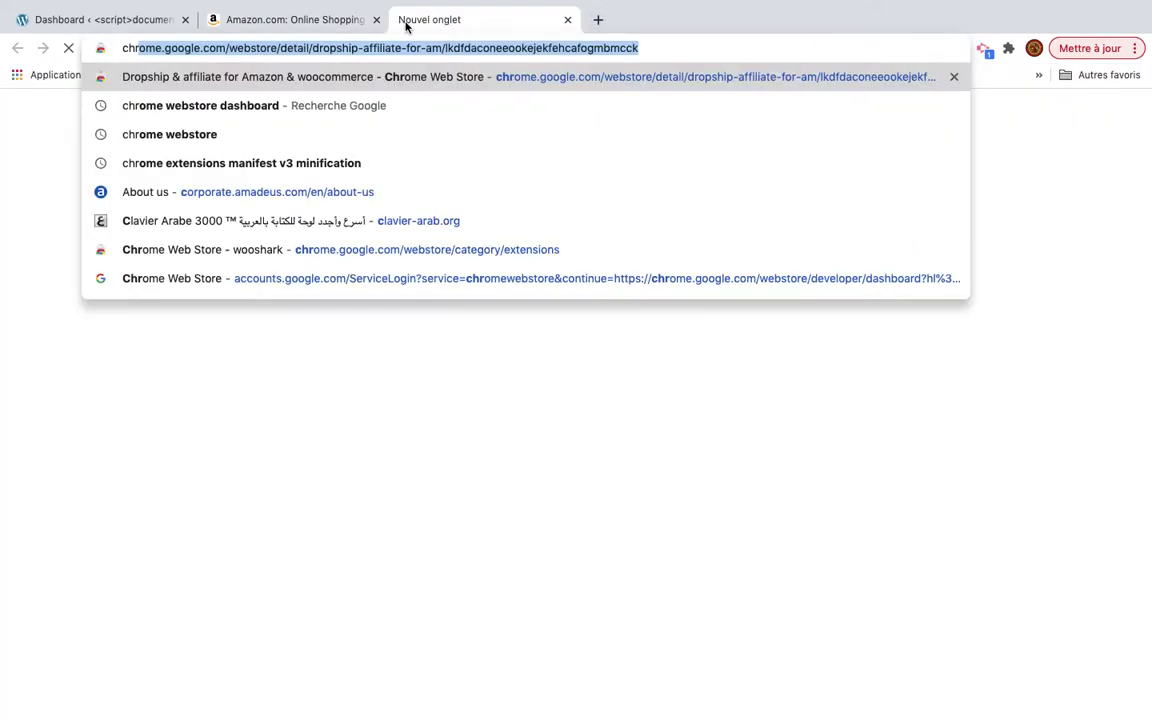
text(ome extensions)
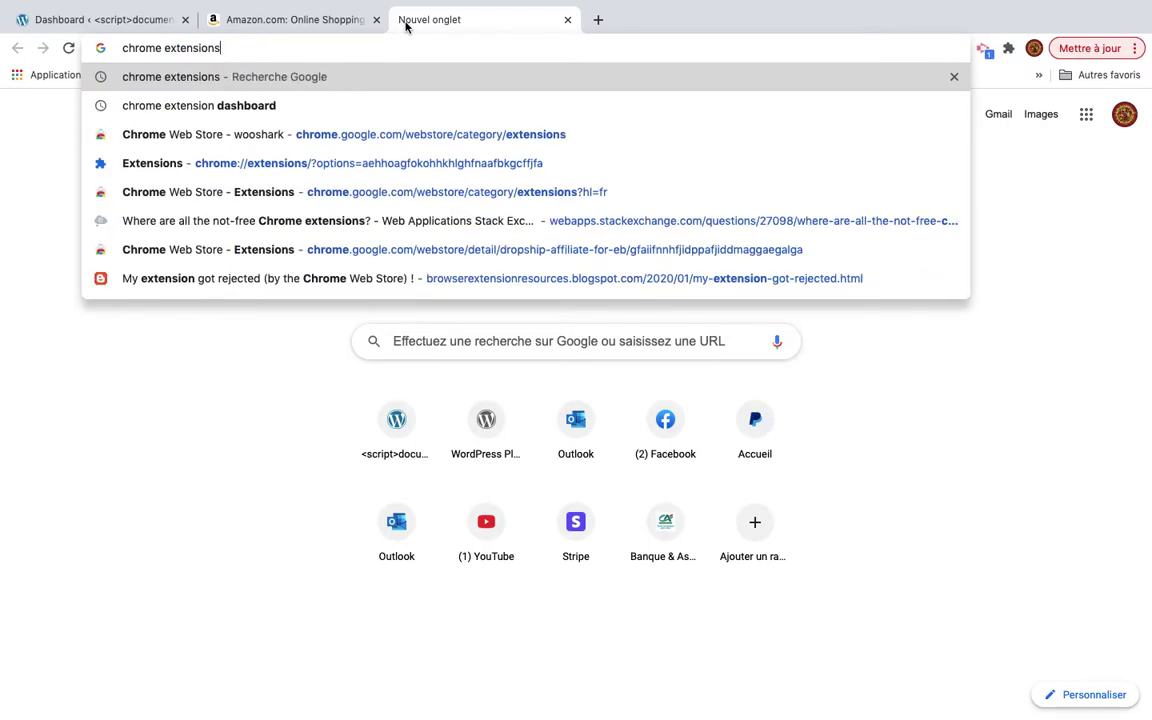
key(BackSpace)
key(Return)
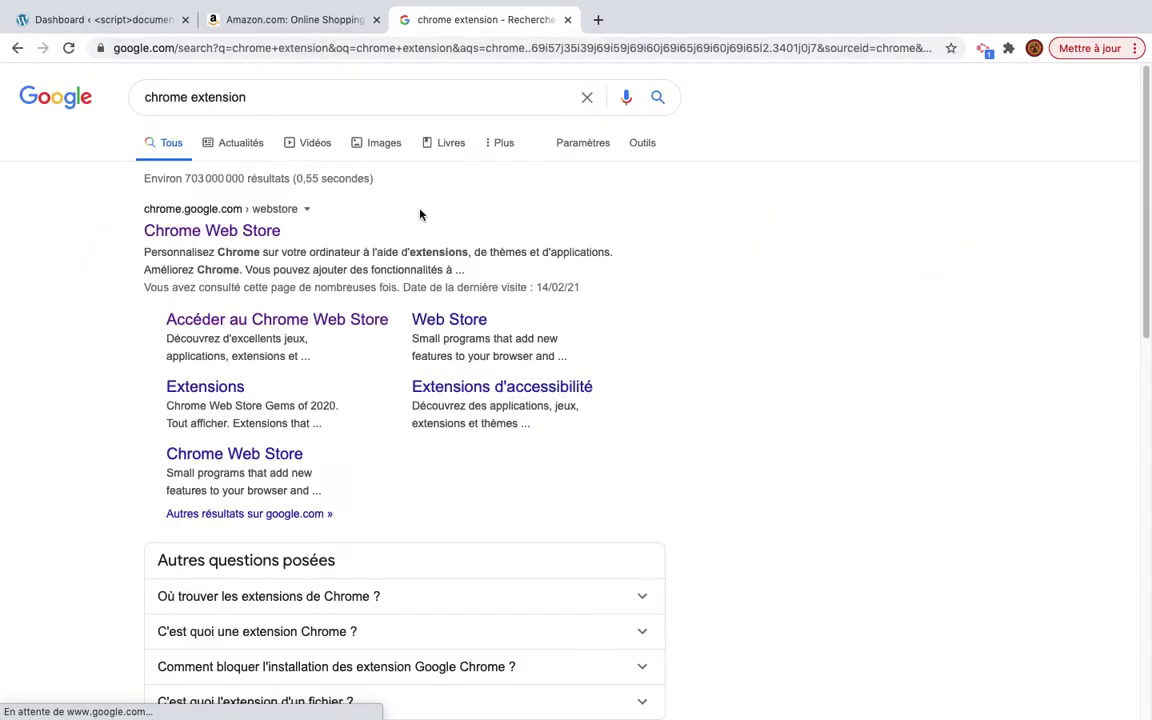
click(260, 232)
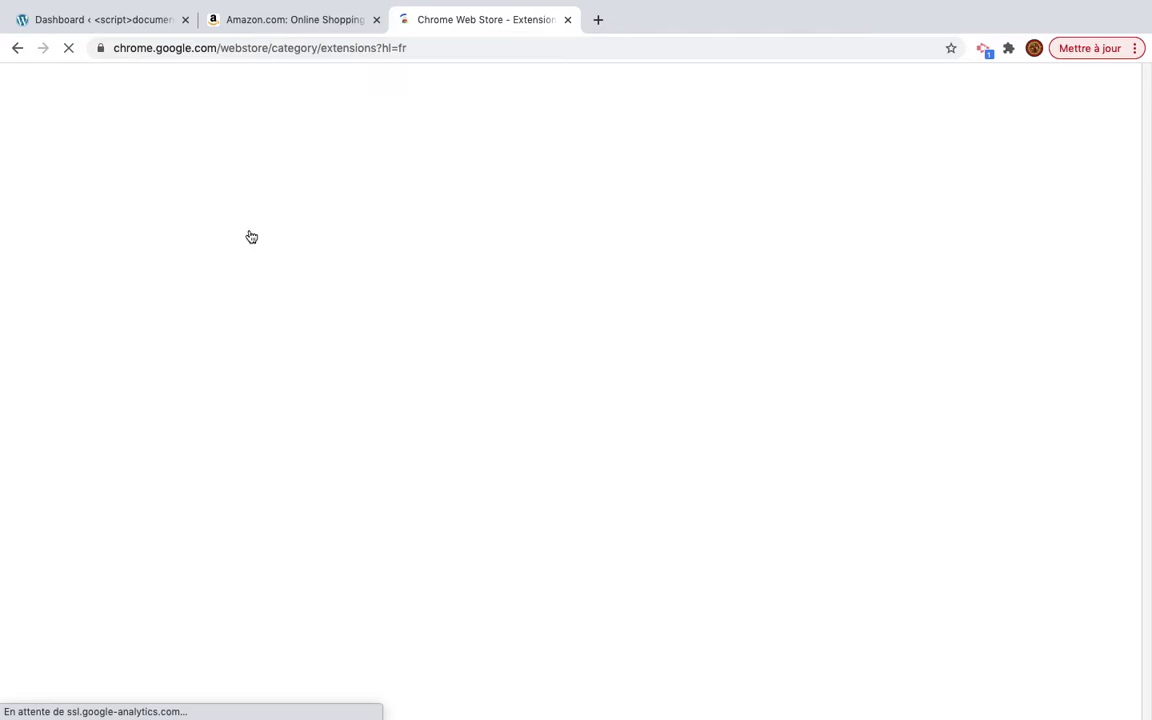
Search the store for 'wooshark amazon' and add Dropship & affiliate for Amazon & woocommerce to Chrome
text(woo)
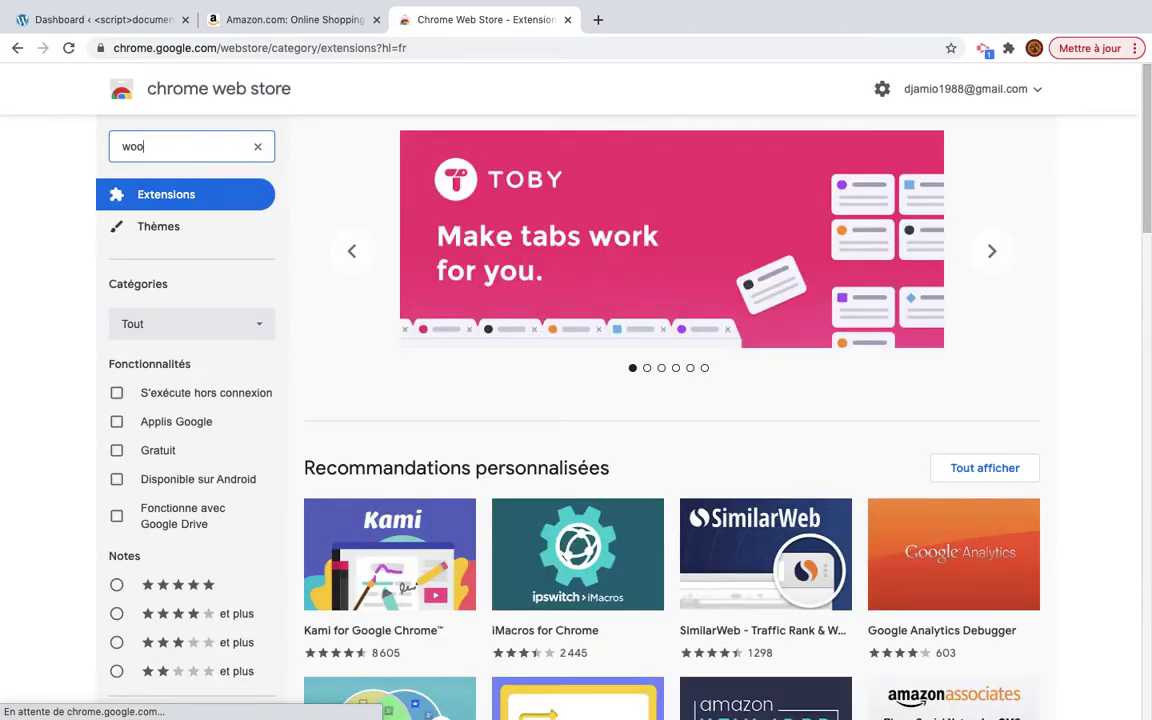
text(shark amazon)
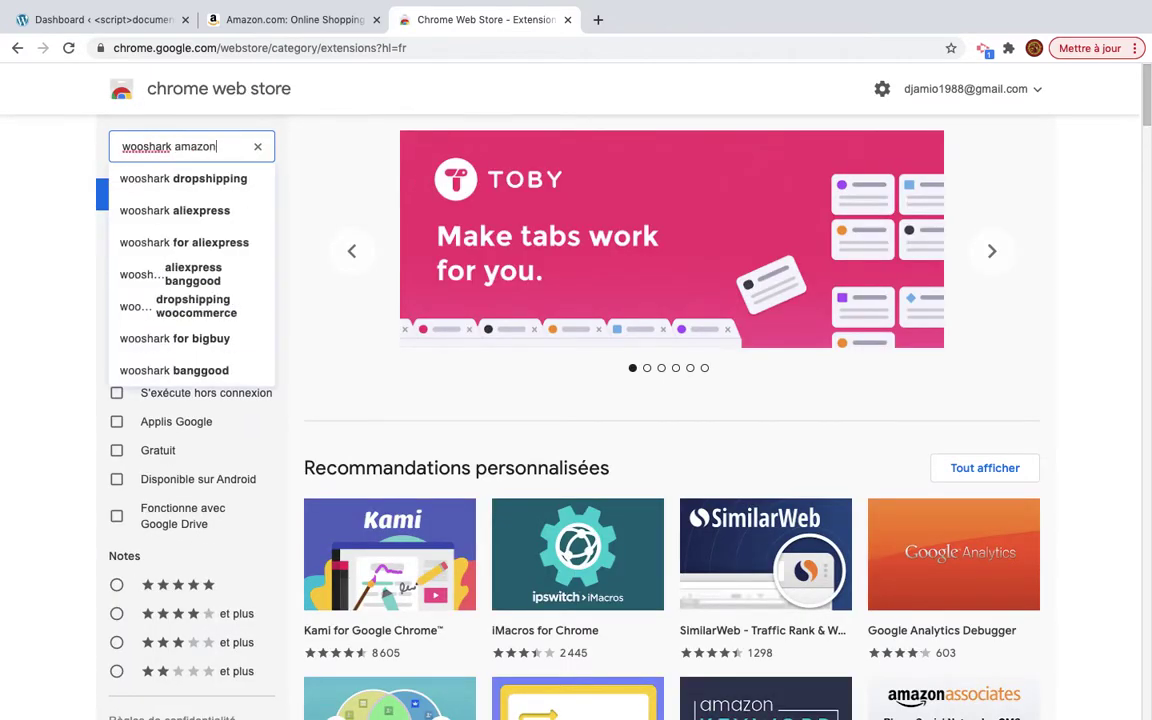
key(Return)
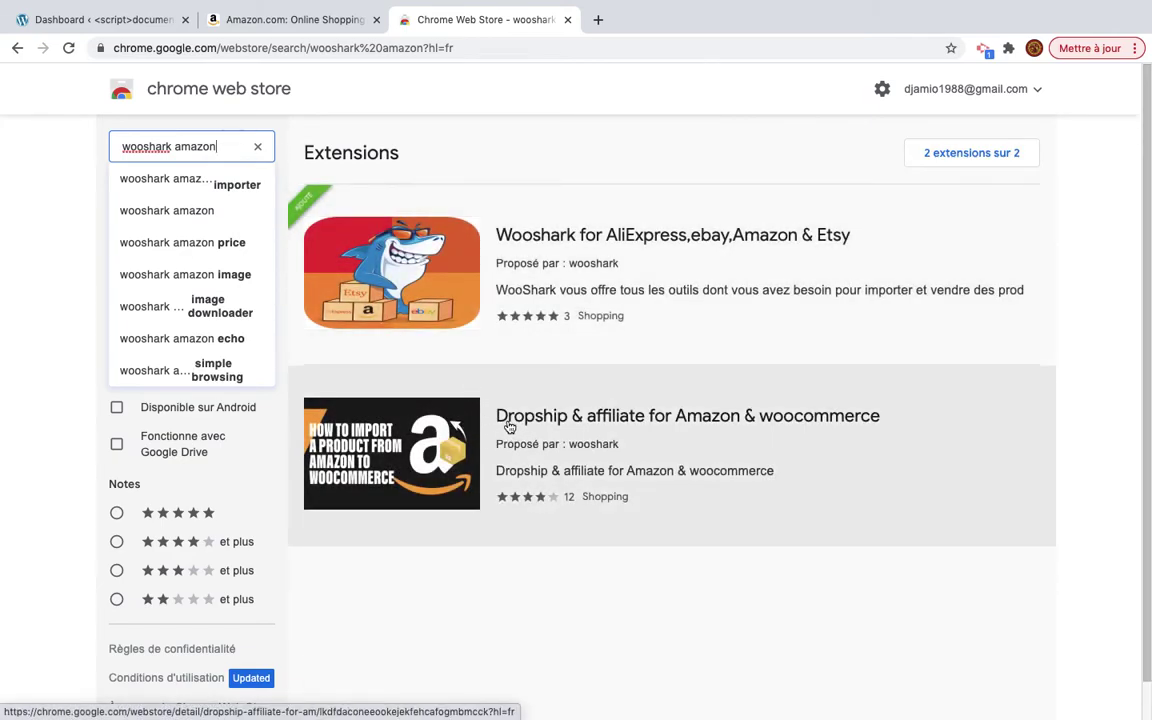
click(452, 442)
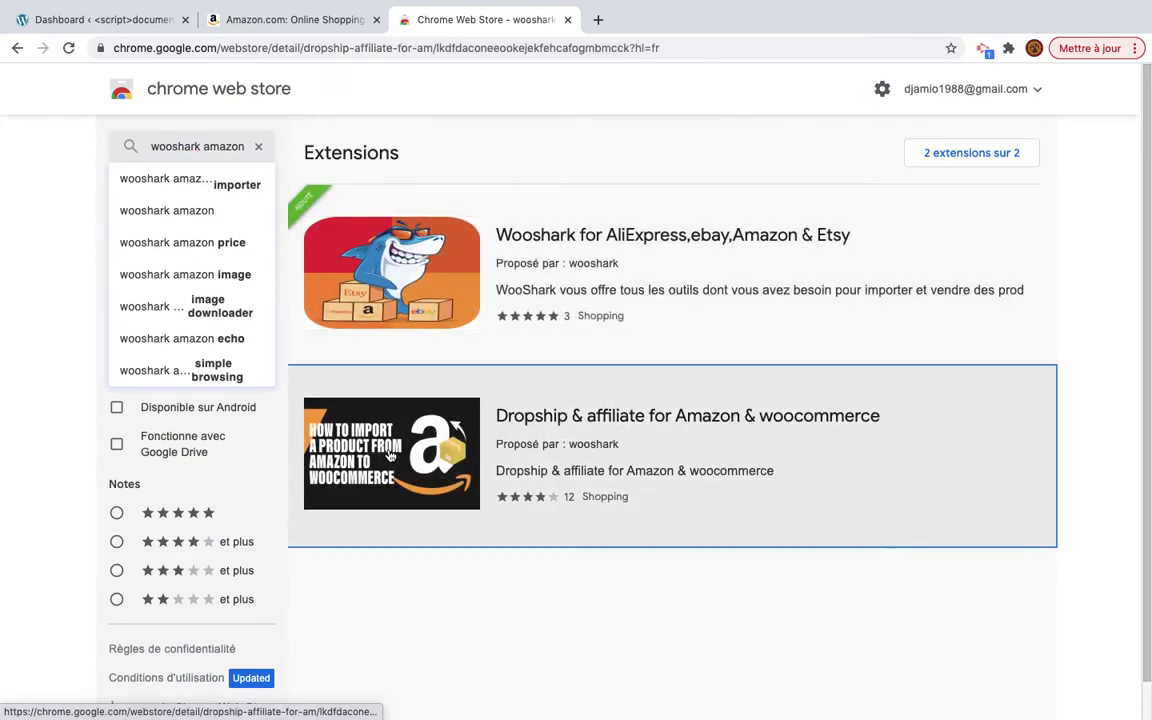
click(903, 201)
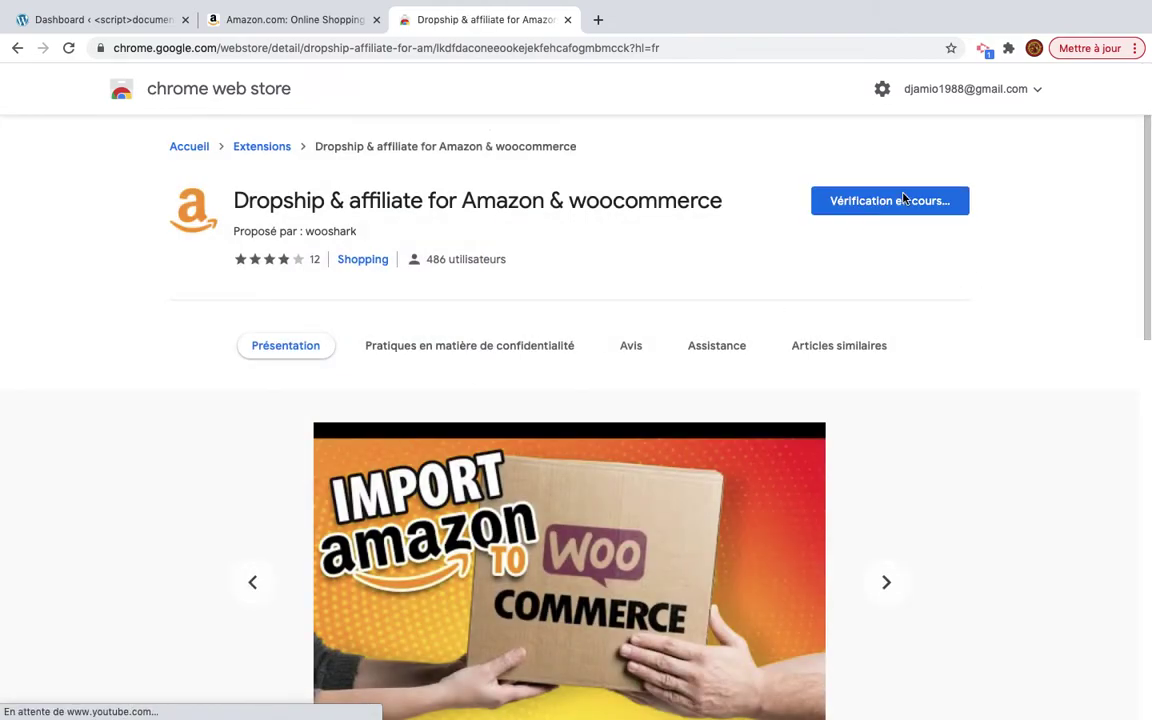
click(709, 147)
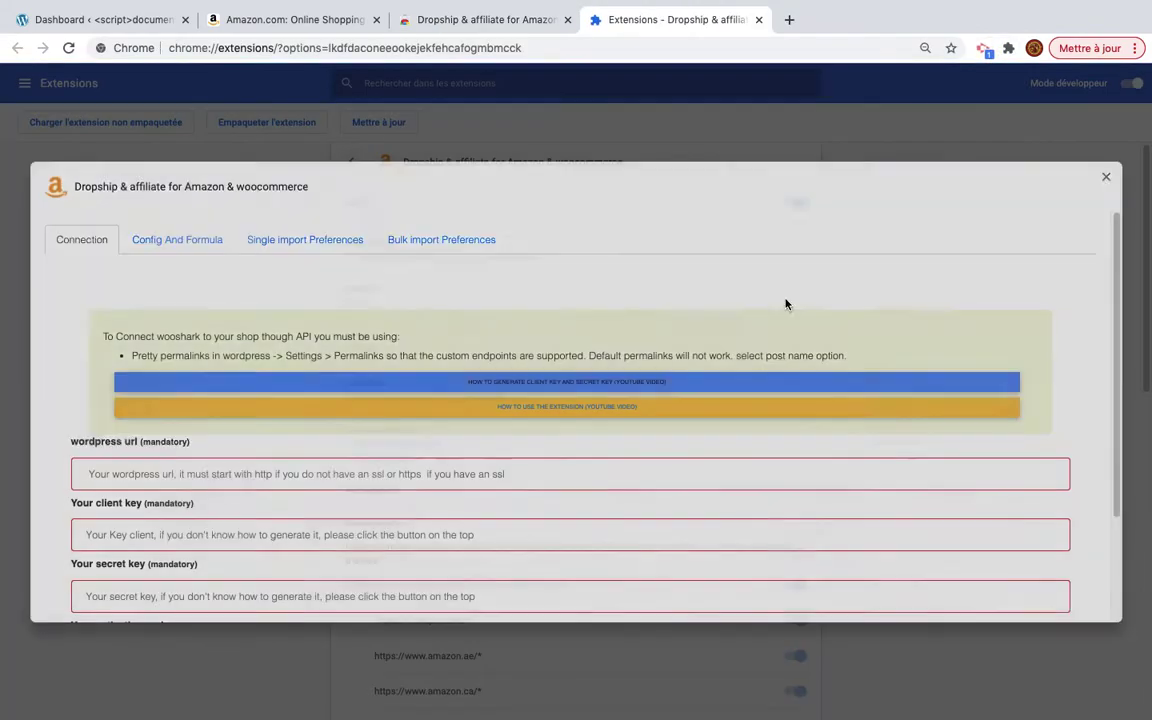
Close the extension settings tab and open the Chrome extensions management page
scroll(534, 509, down, 3)
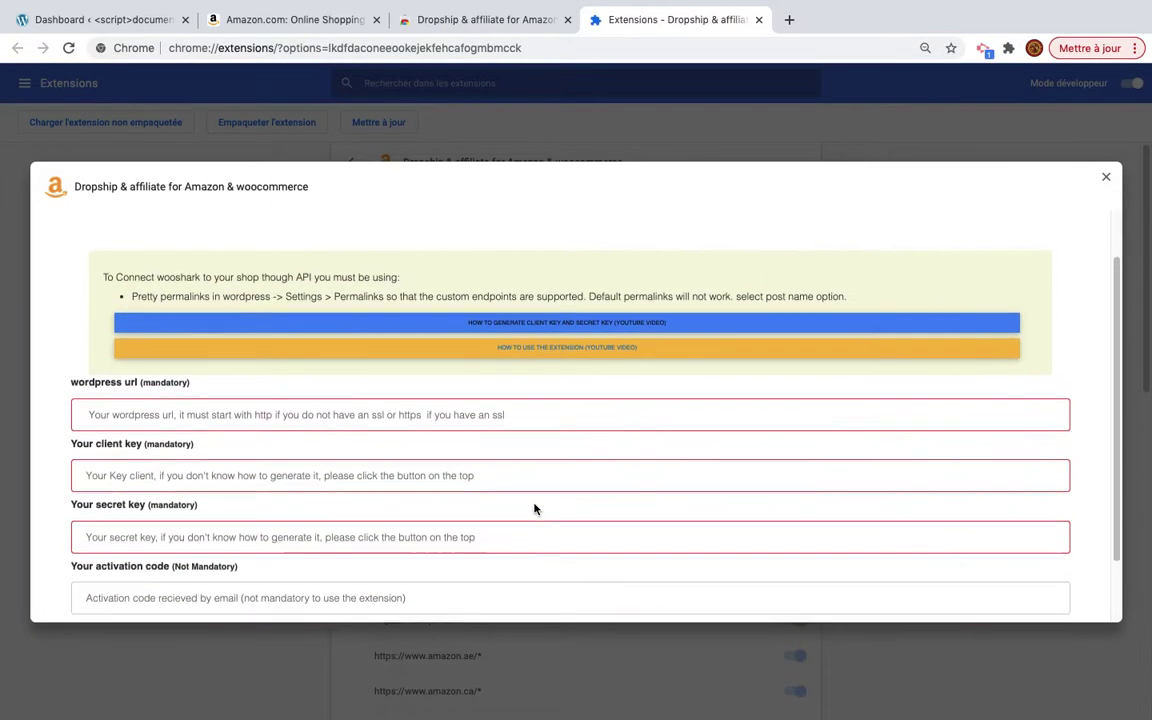
scroll(534, 509, down, 1)
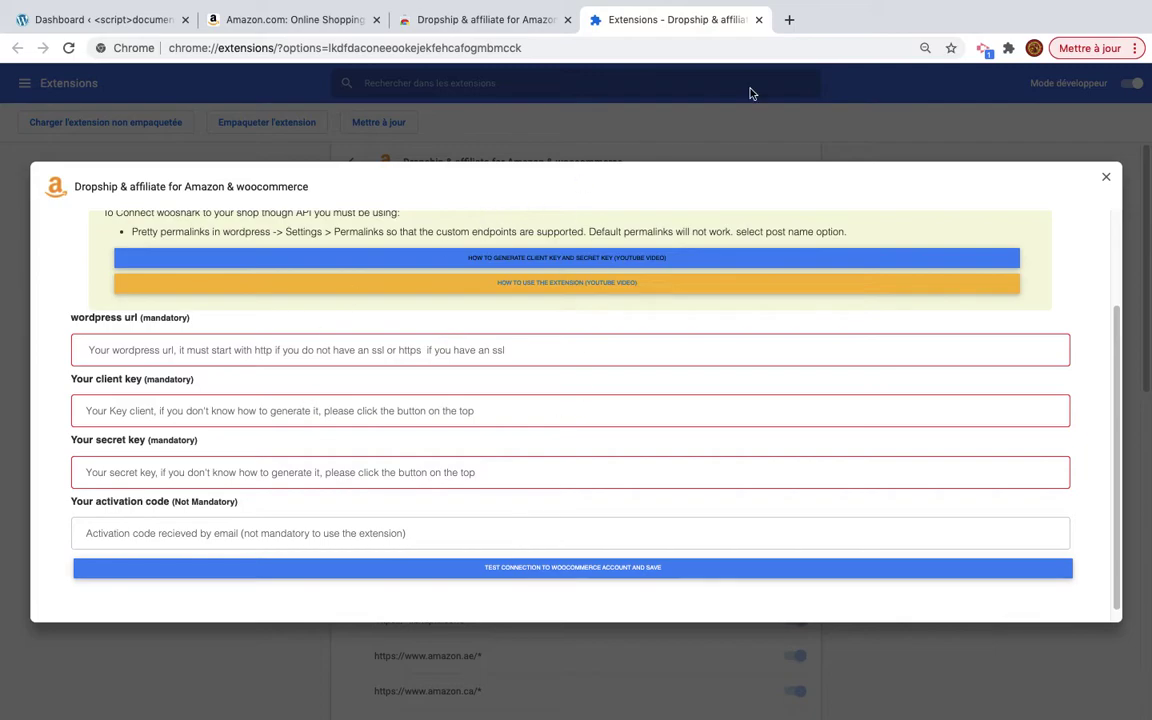
click(759, 20)
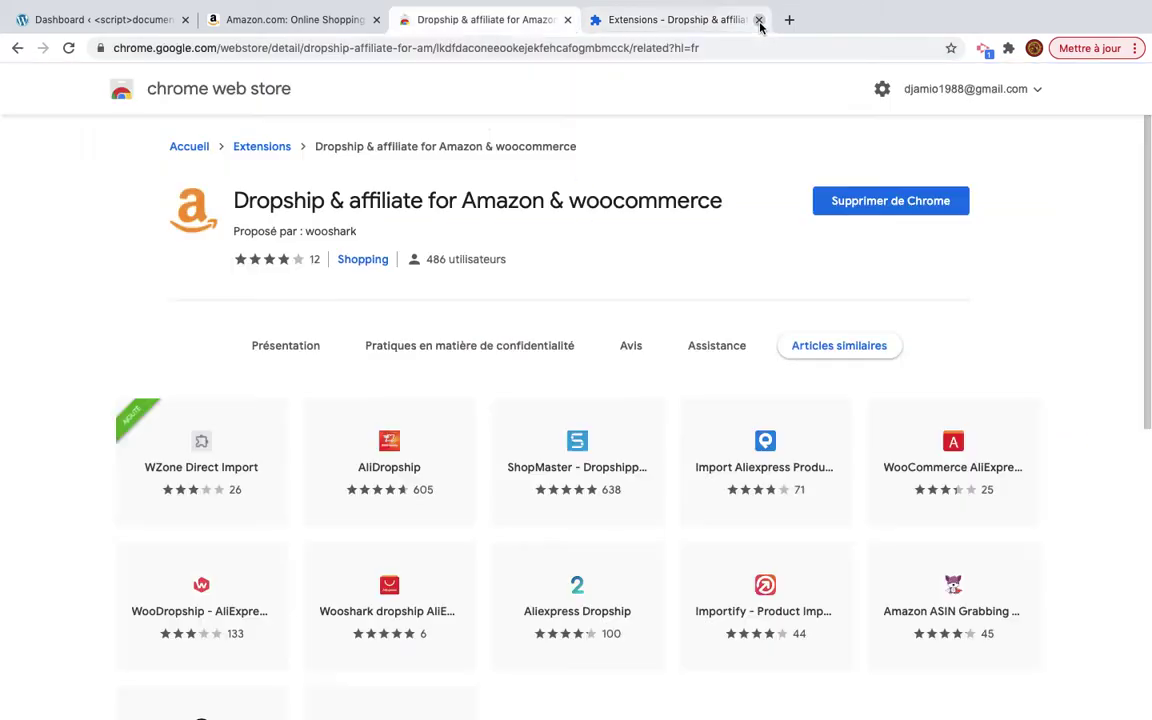
click(1008, 49)
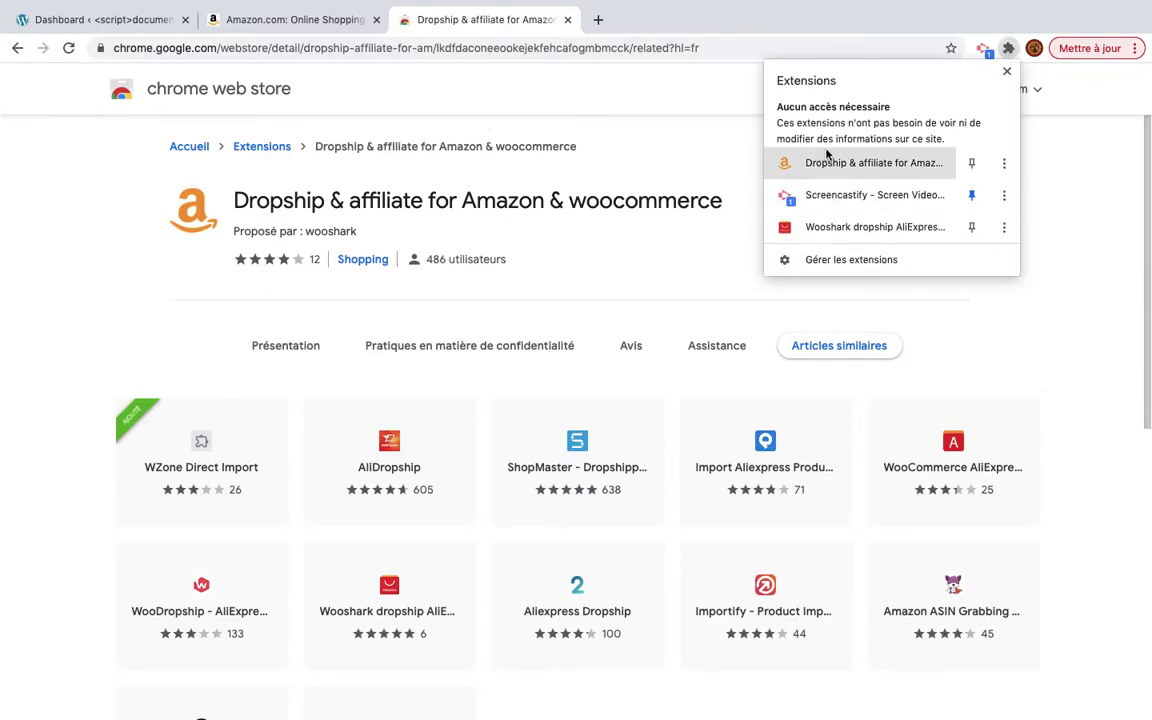
click(852, 260)
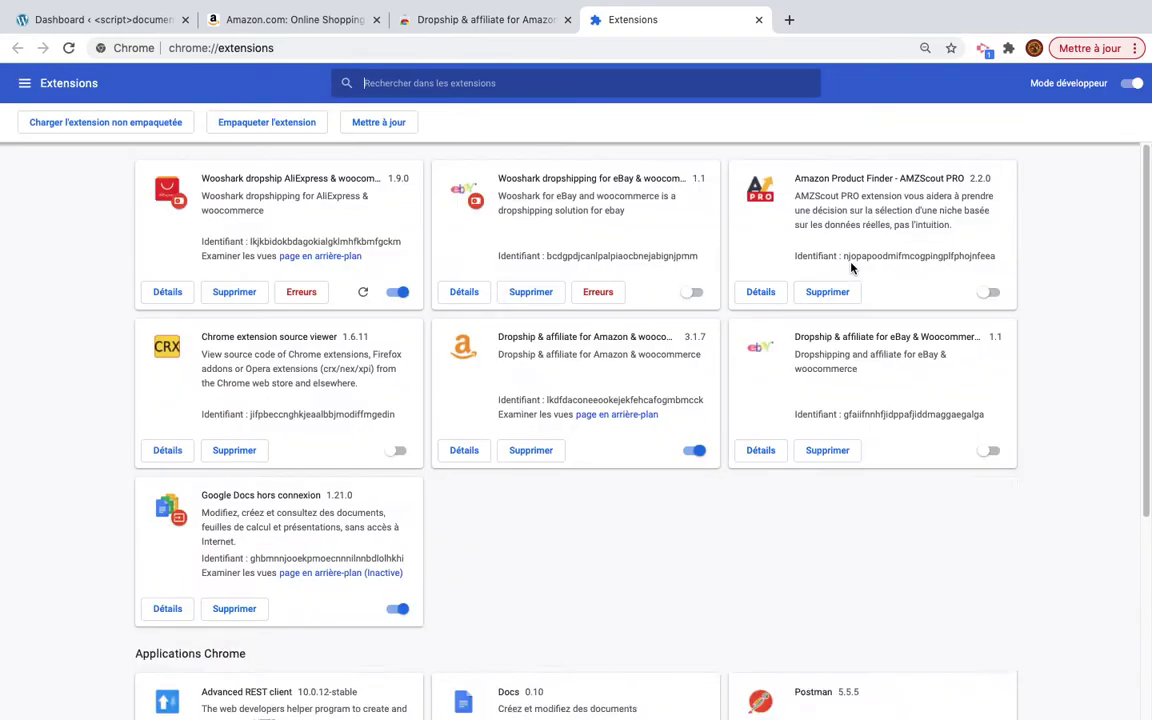
Open the Dropship & affiliate extension's options from its details, placing the tab beside the dashboard
scroll(507, 404, down, 10)
scroll(507, 404, up, 5)
scroll(507, 404, up, 5)
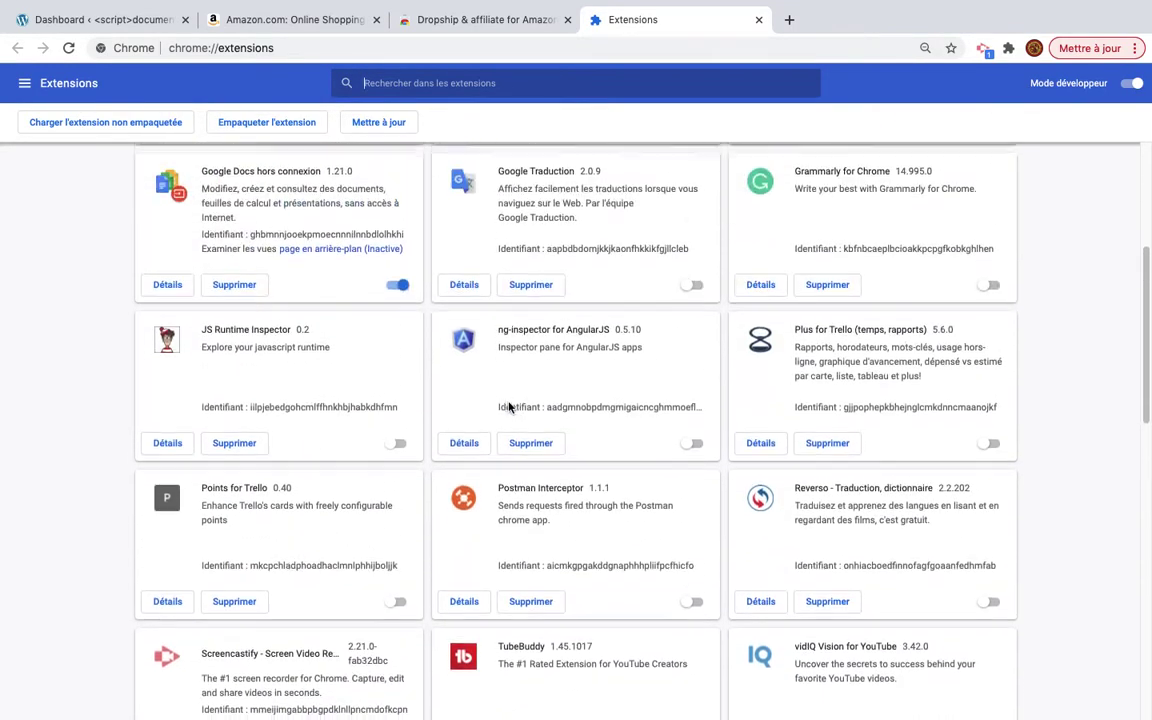
scroll(508, 406, up, 3)
click(463, 450)
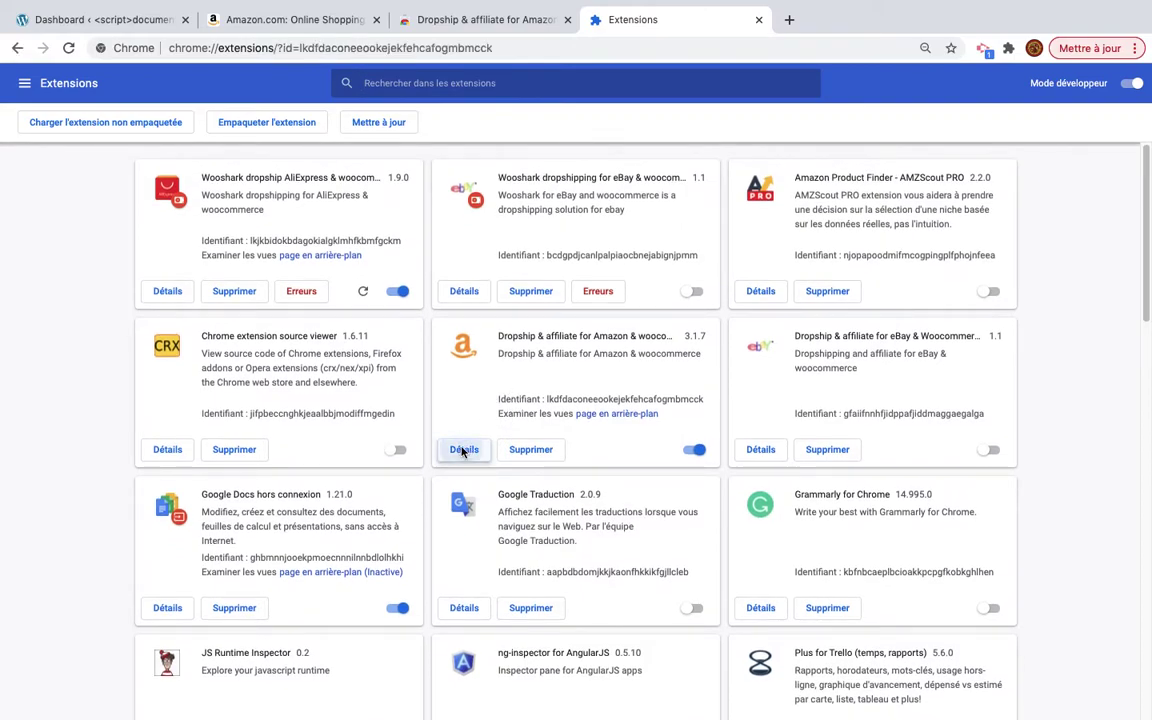
scroll(463, 452, down, 15)
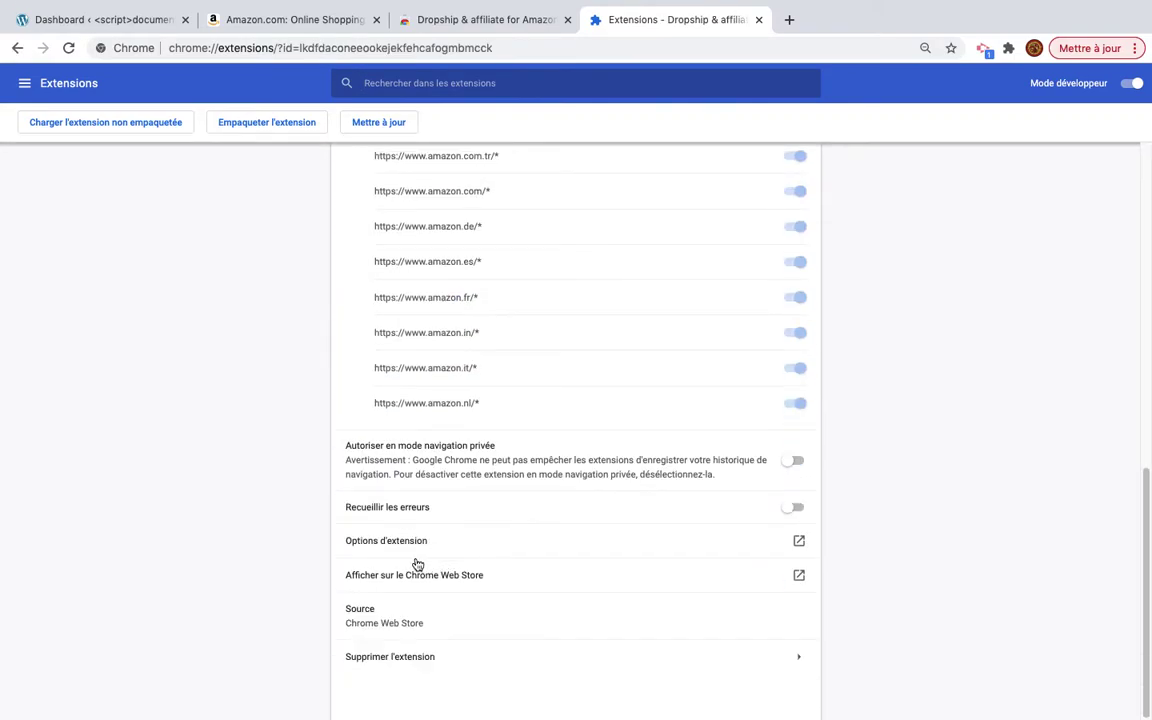
click(410, 545)
drag(848, 19, 339, 33)
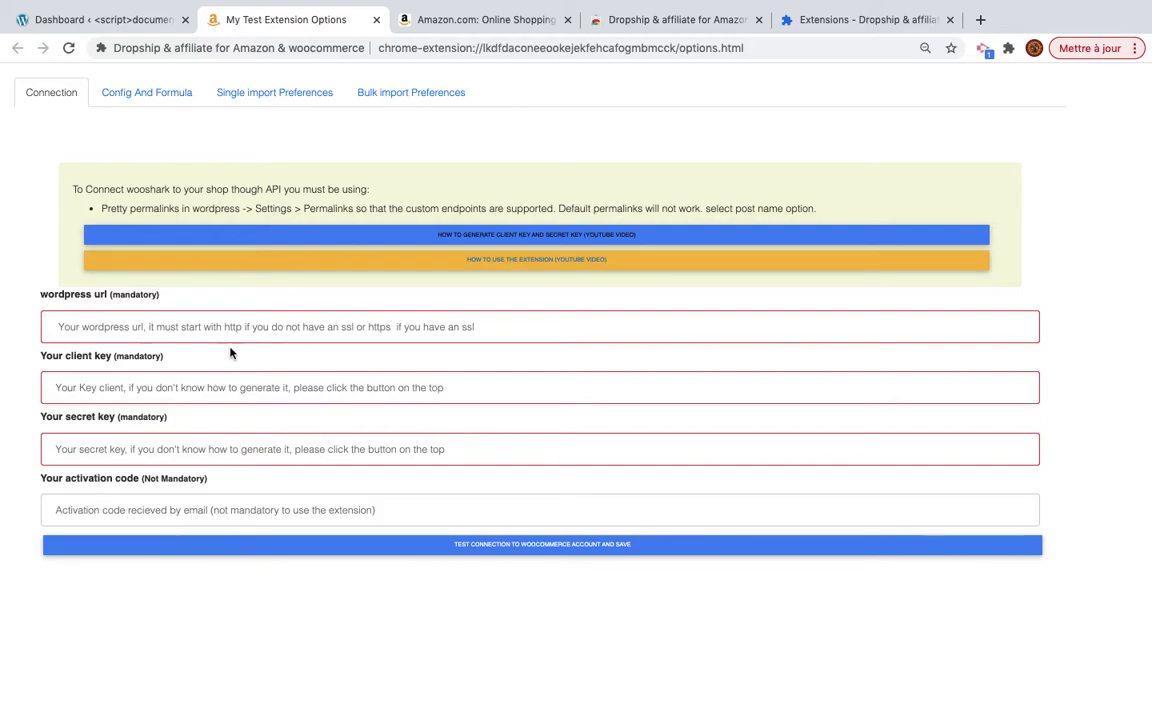
Copy the site's IP address from the WordPress dashboard's address bar
click(60, 328)
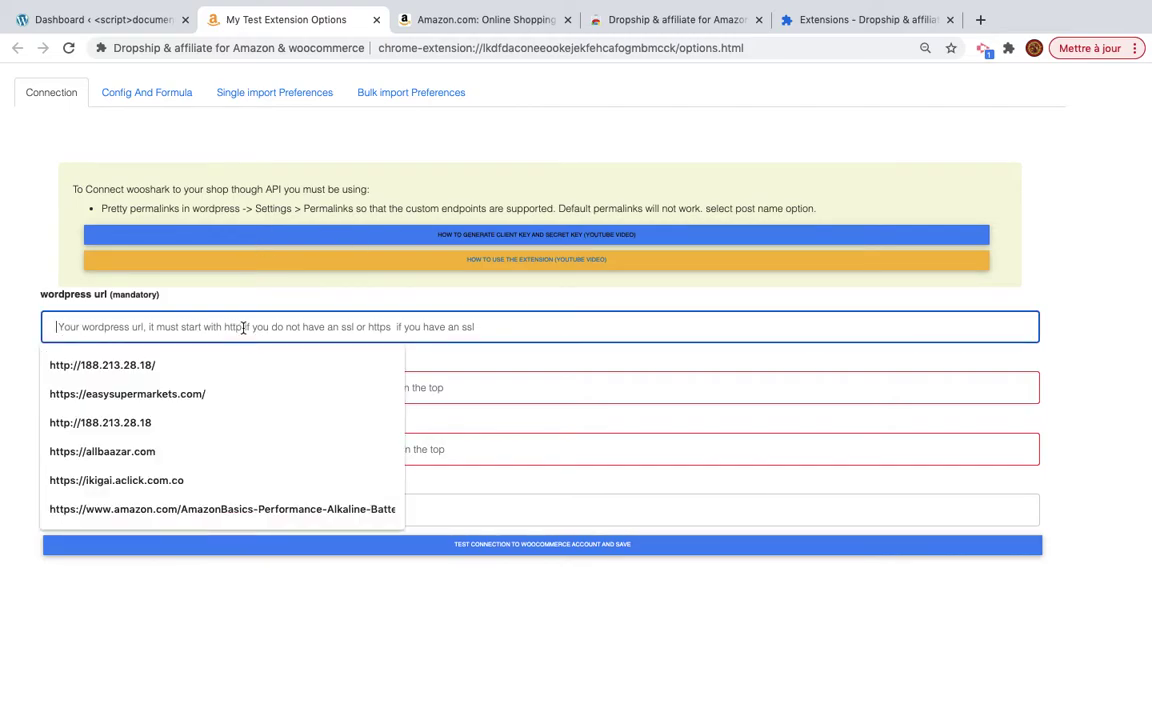
click(188, 301)
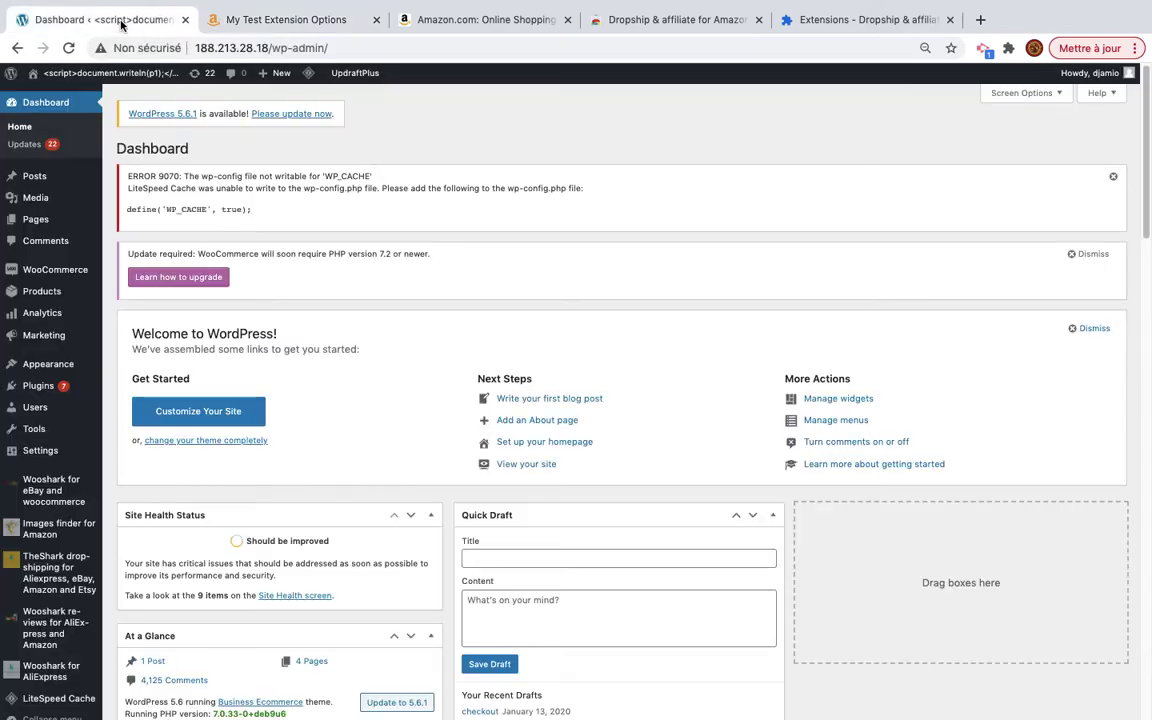
click(98, 19)
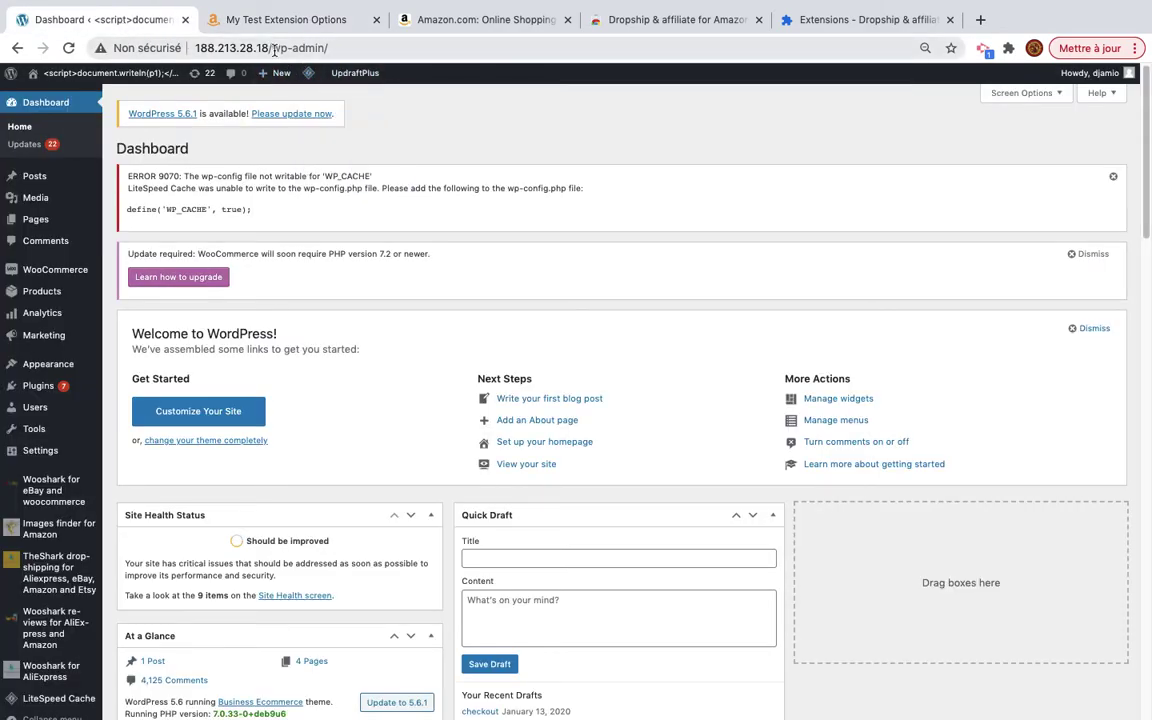
drag(269, 47, 172, 38)
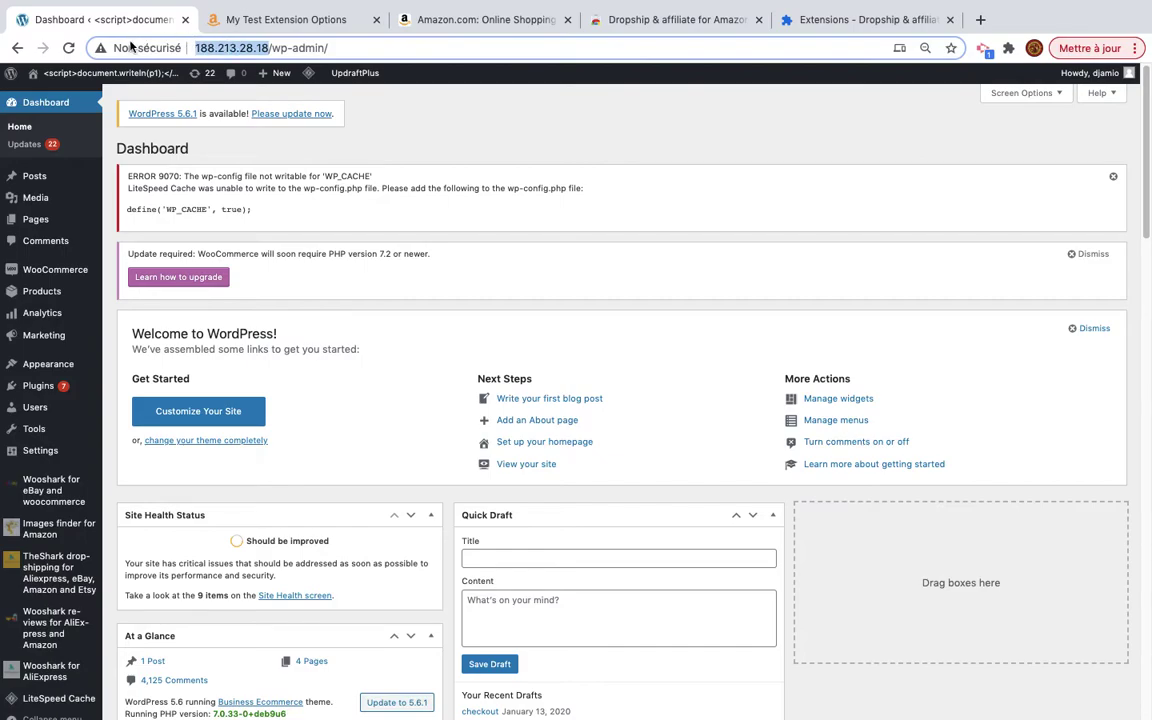
click(311, 30)
click(224, 322)
key(Down)
key(Return)
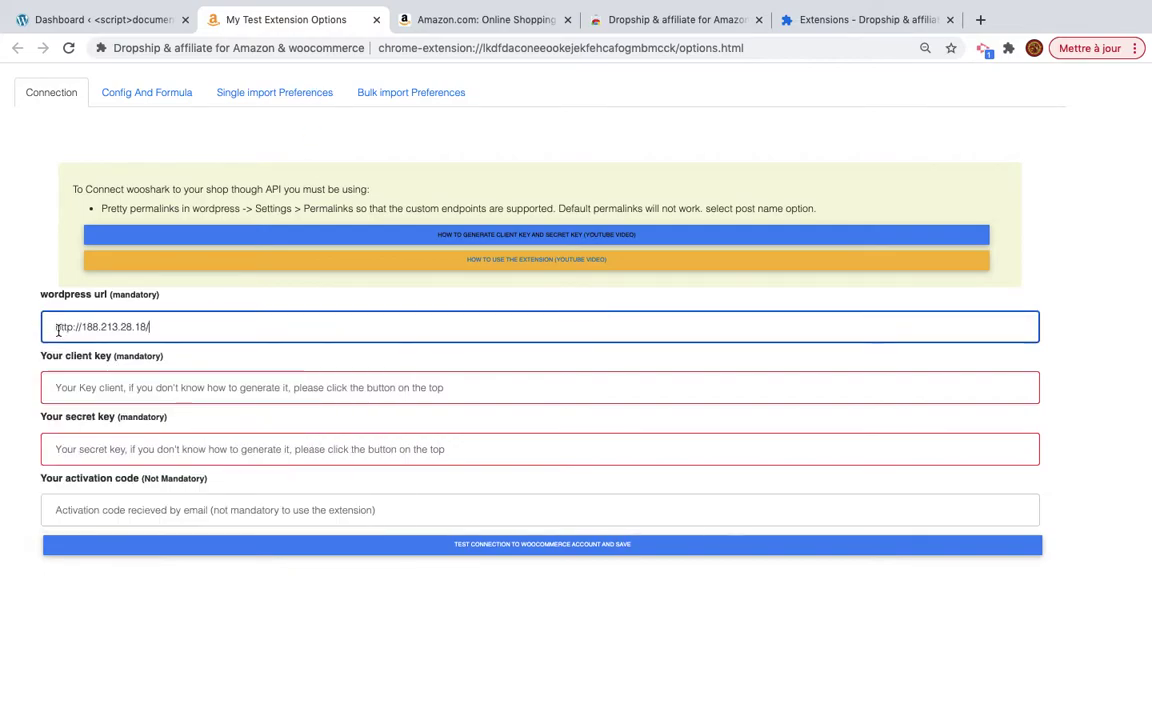
drag(57, 327, 72, 329)
click(129, 394)
key(Escape)
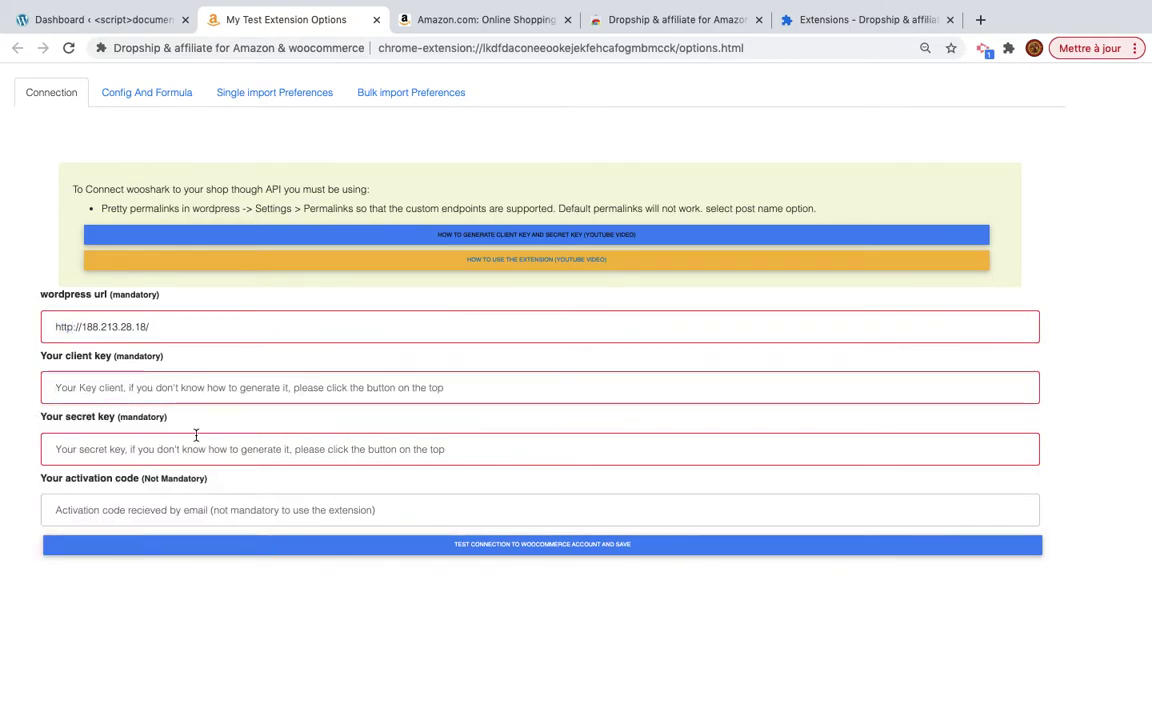
click(146, 24)
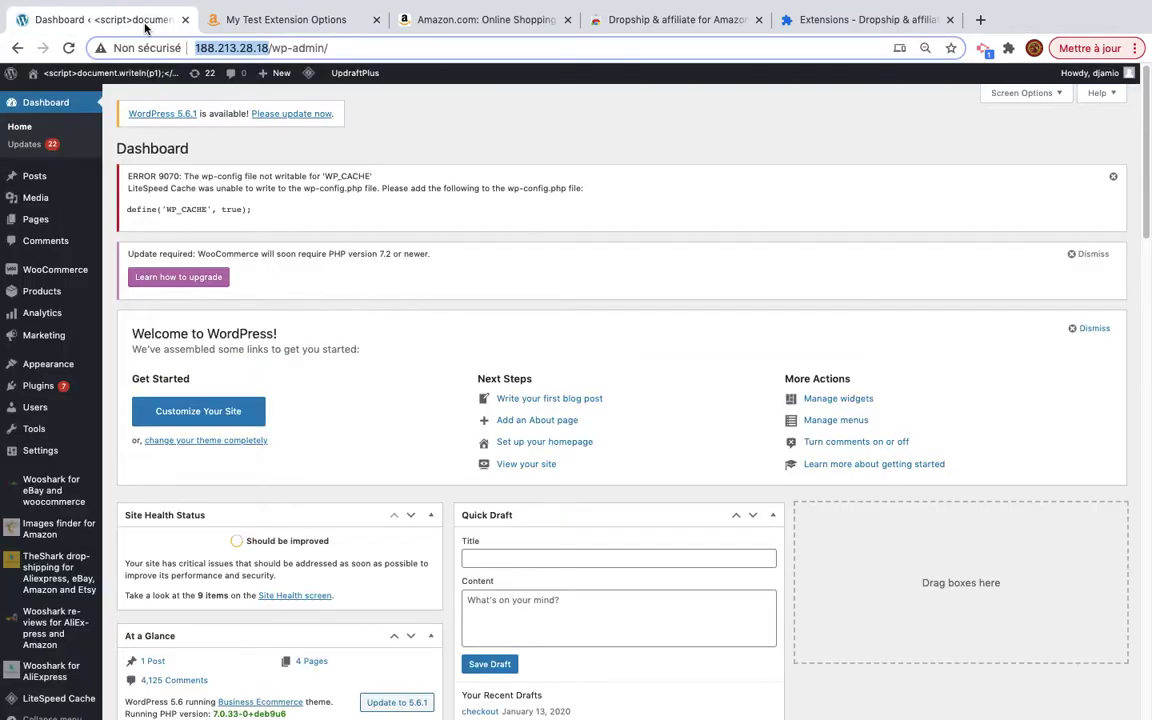
Go to the WooCommerce Settings > Advanced > REST API section
click(60, 268)
click(130, 383)
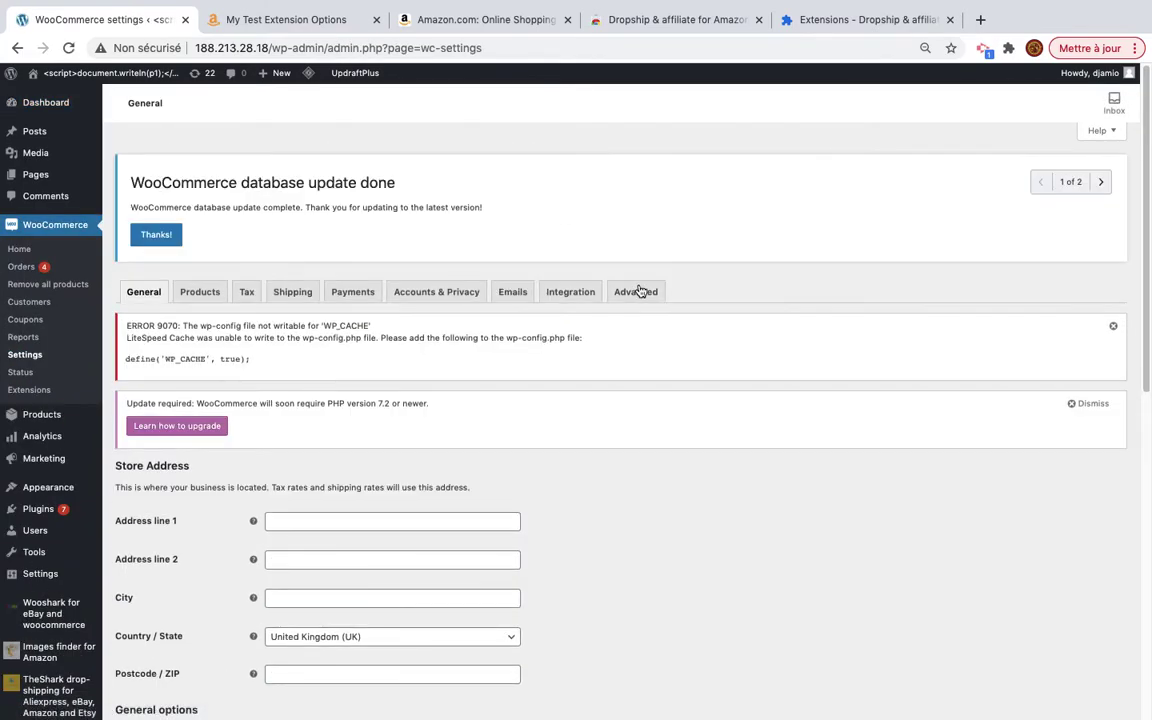
click(637, 296)
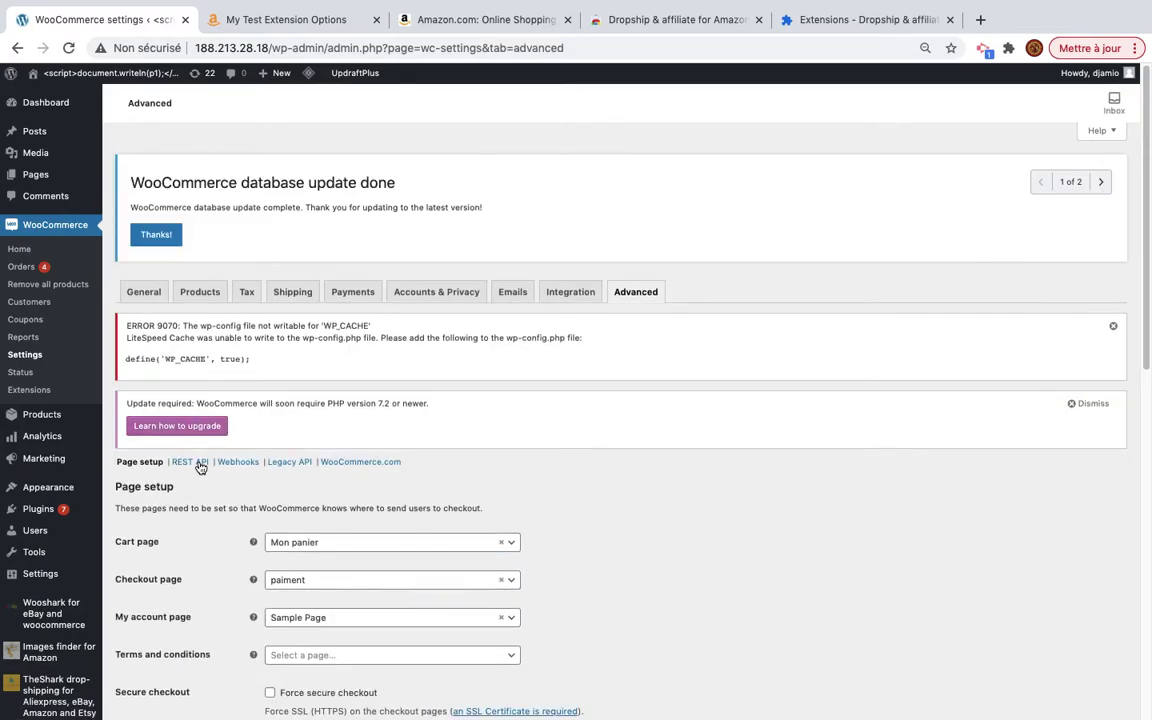
click(191, 464)
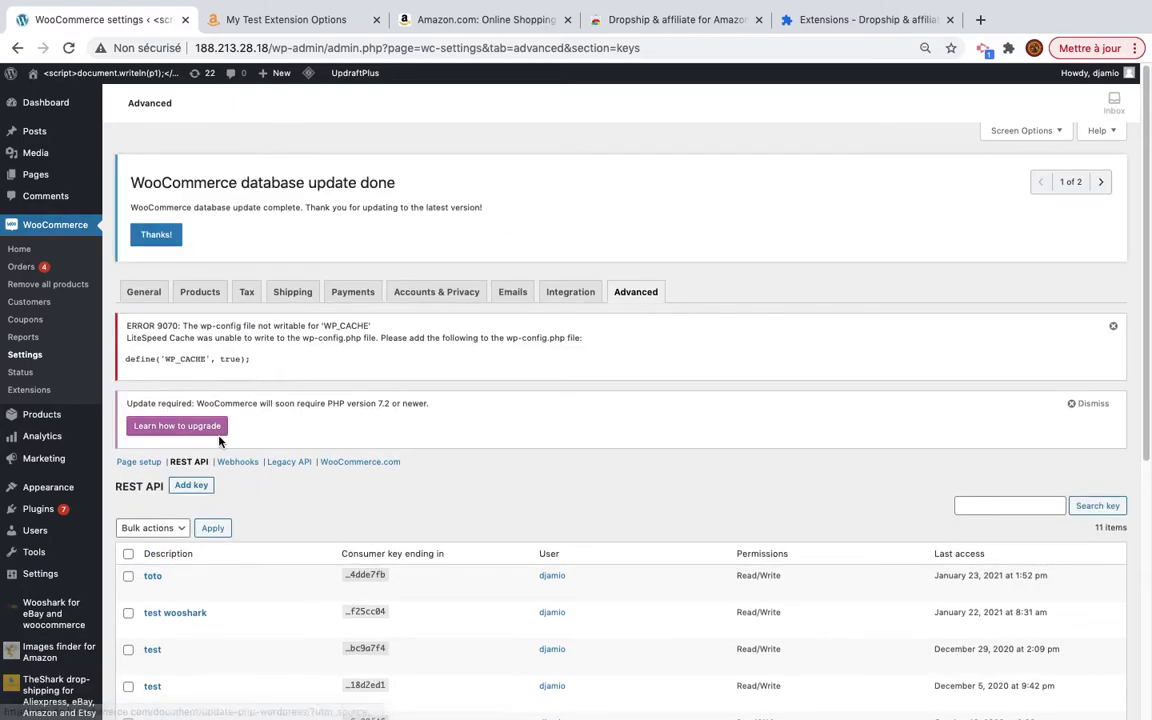
Generate a new REST API key described as 'test' with Read/Write permission
click(196, 490)
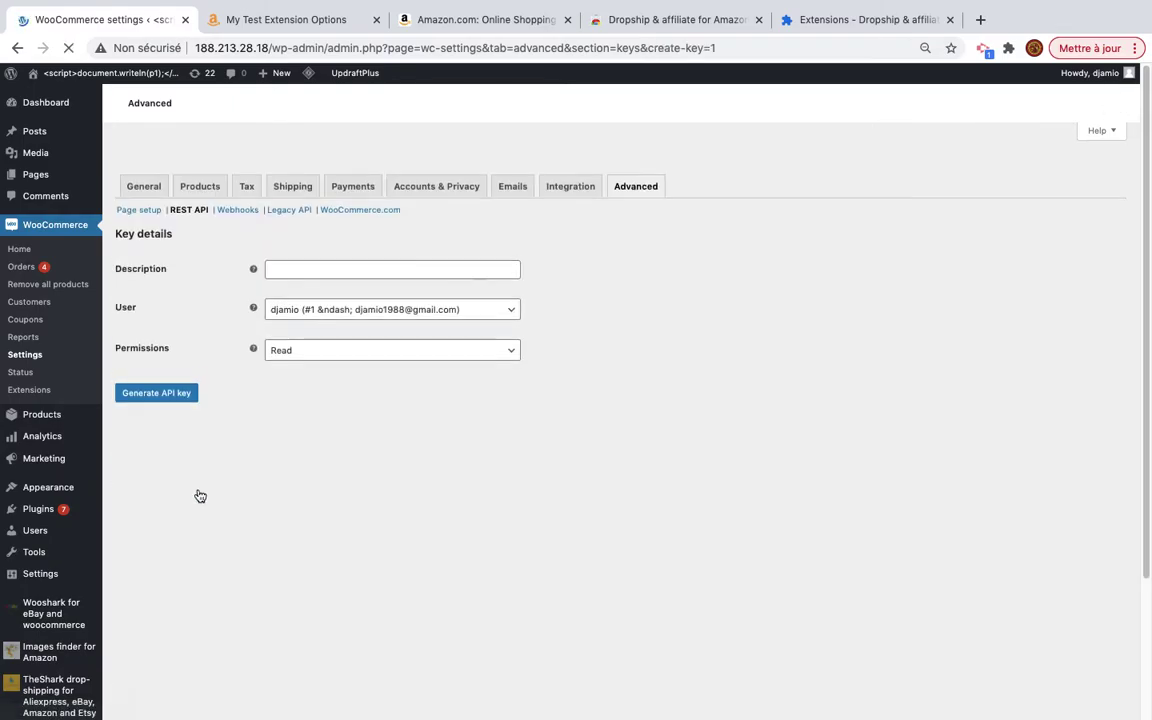
click(390, 521)
text(test)
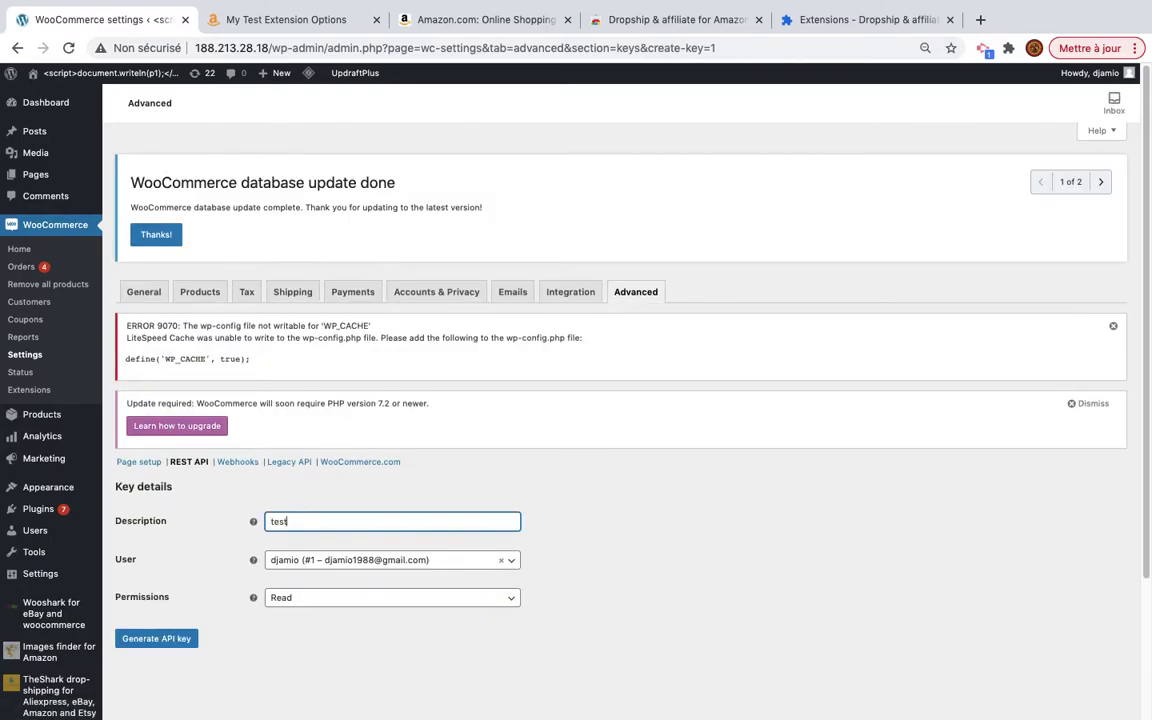
click(303, 598)
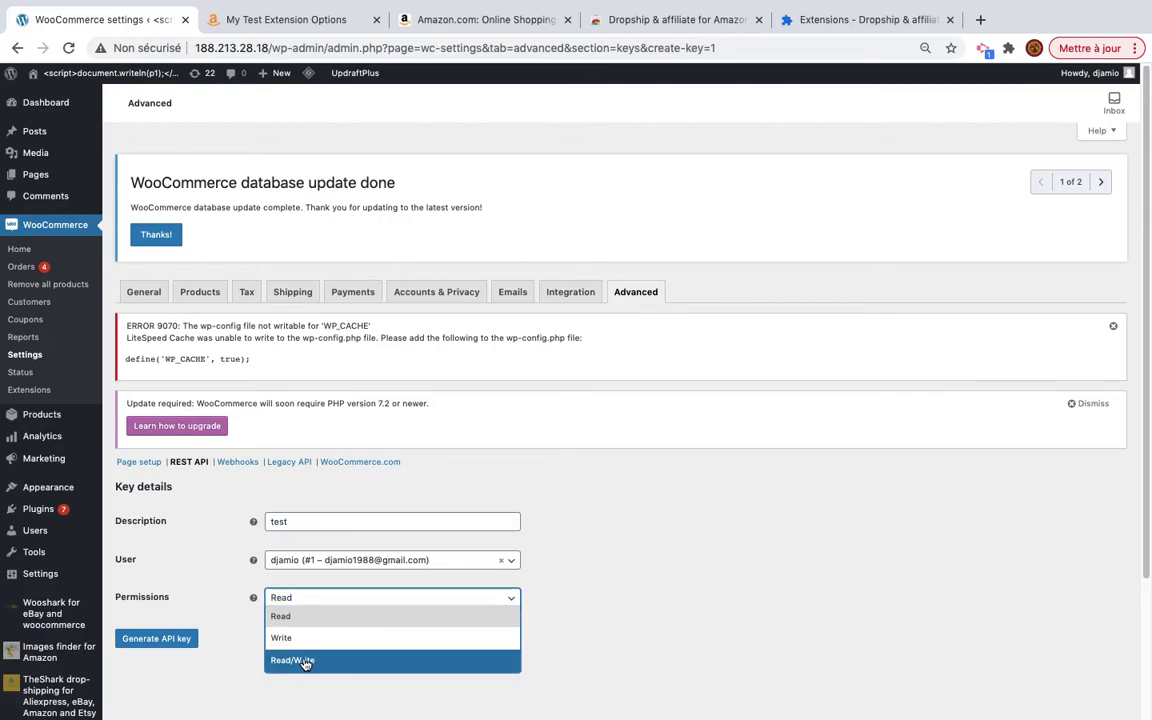
click(321, 662)
click(170, 644)
Paste the WooCommerce consumer key into the extension's client key field
click(564, 556)
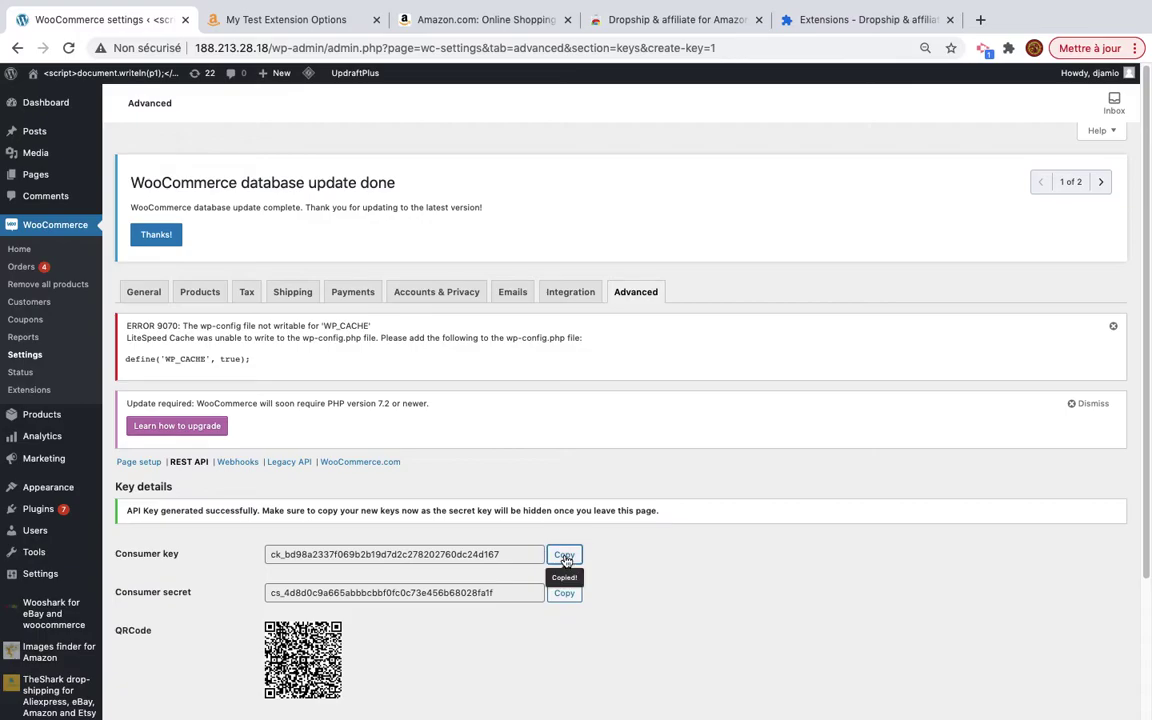
click(280, 19)
click(226, 392)
key(ctrl+v)
Copy the consumer secret and ready the extension's secret key field
click(120, 20)
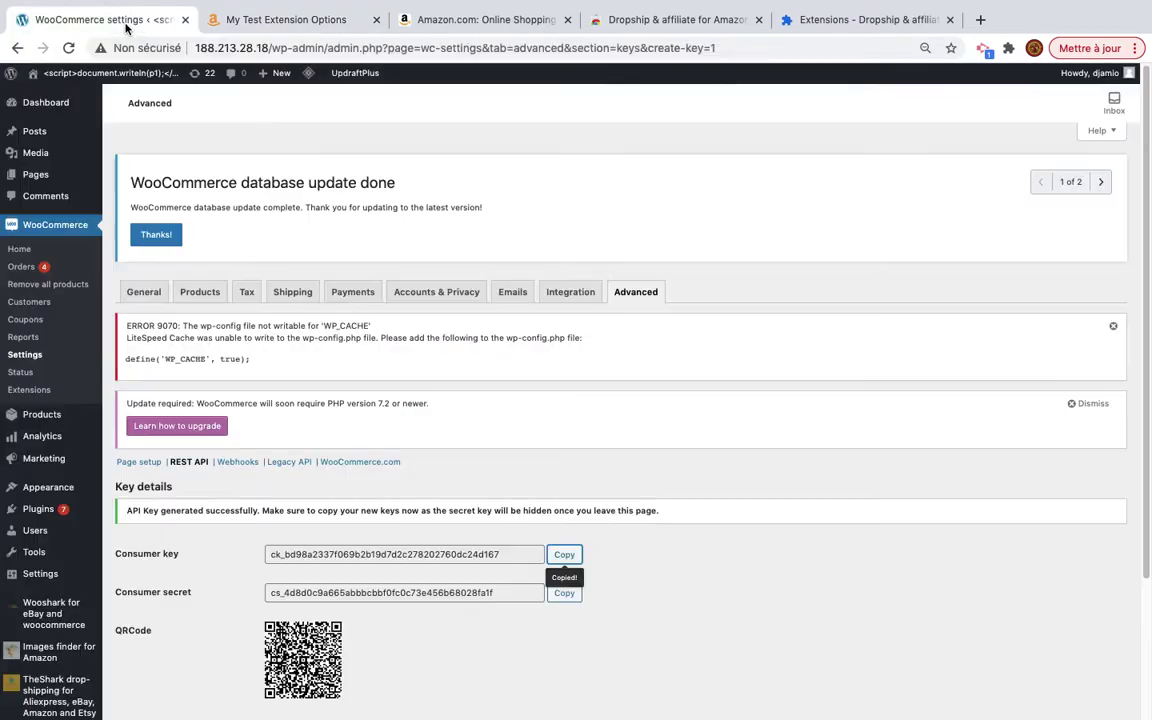
click(574, 592)
click(285, 19)
click(202, 440)
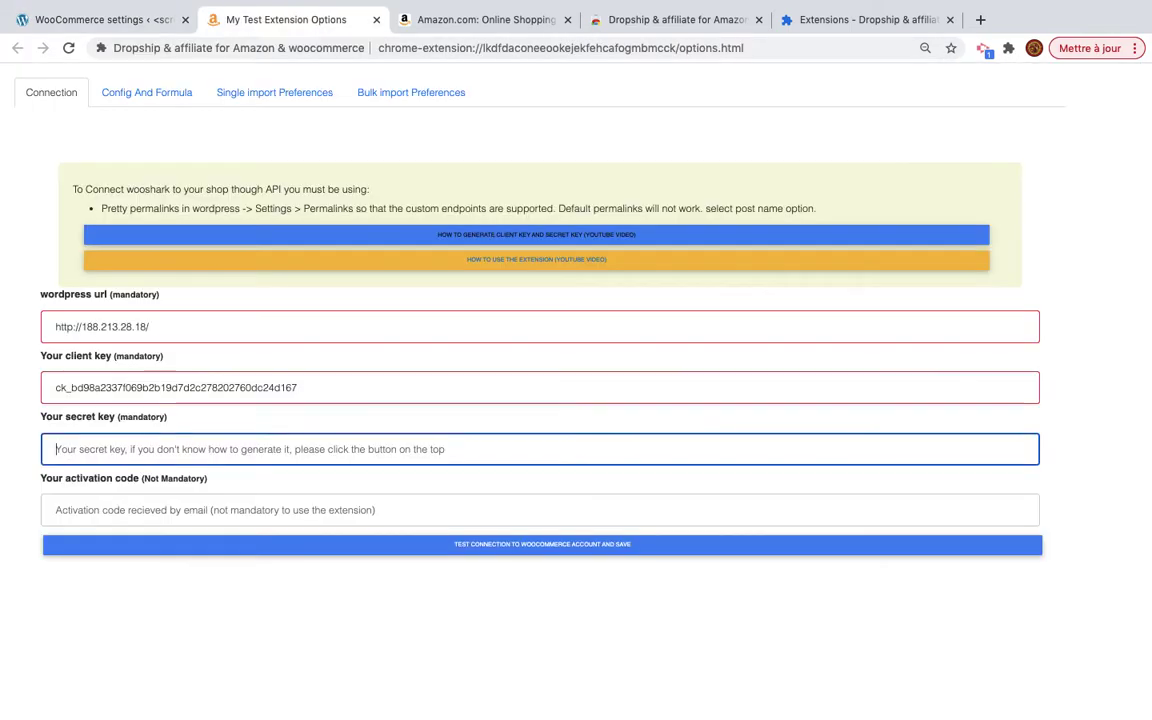
Paste the WooCommerce consumer secret into the extension's secret key field
key(ctrl+v)
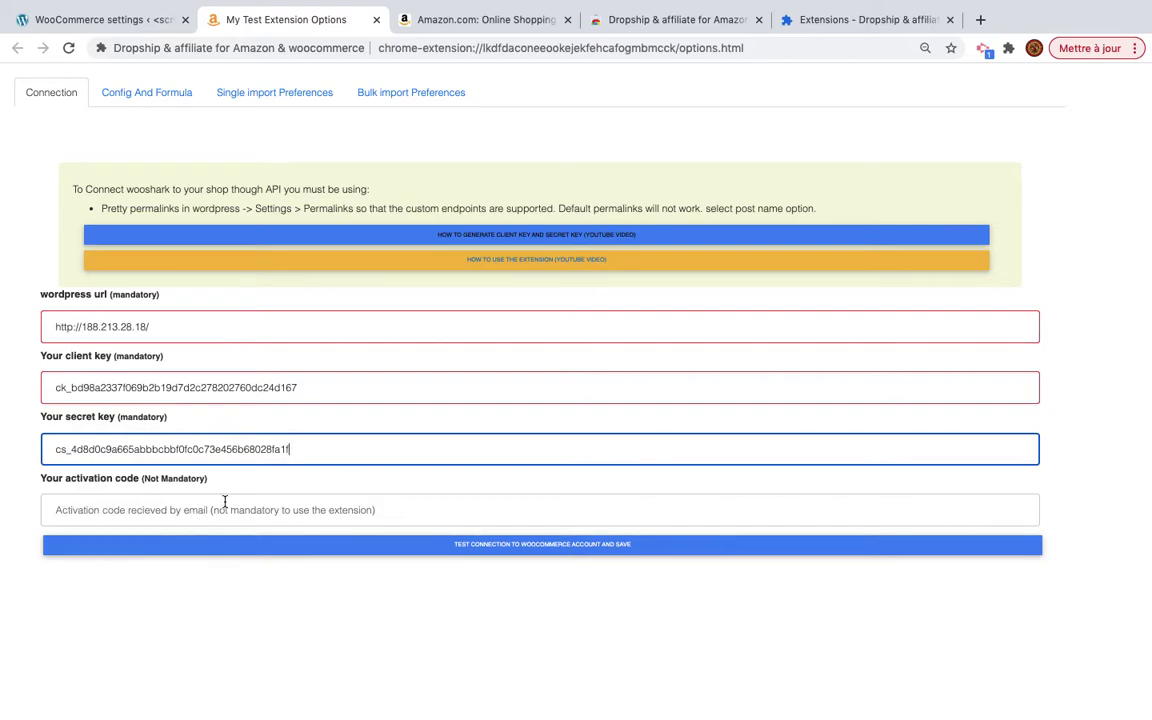
click(980, 19)
Load wooshark.com/amazon, review the importer's pricing plans, and close the page
text(wooshark.com)
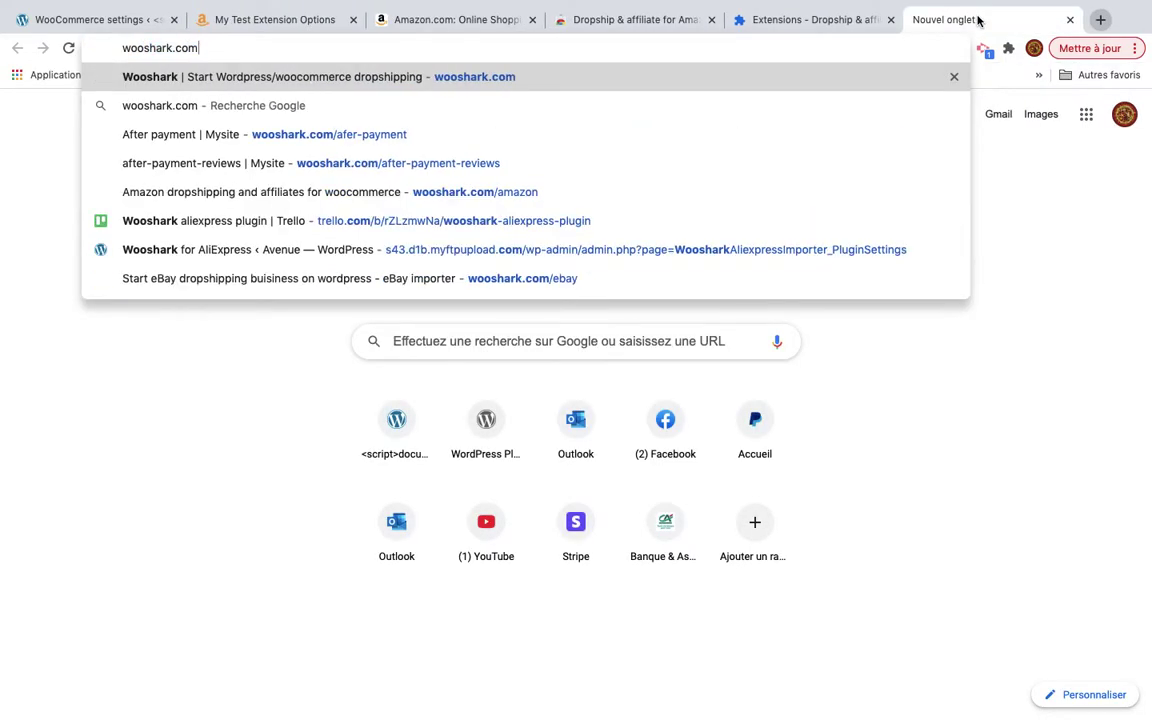
text(/asas)
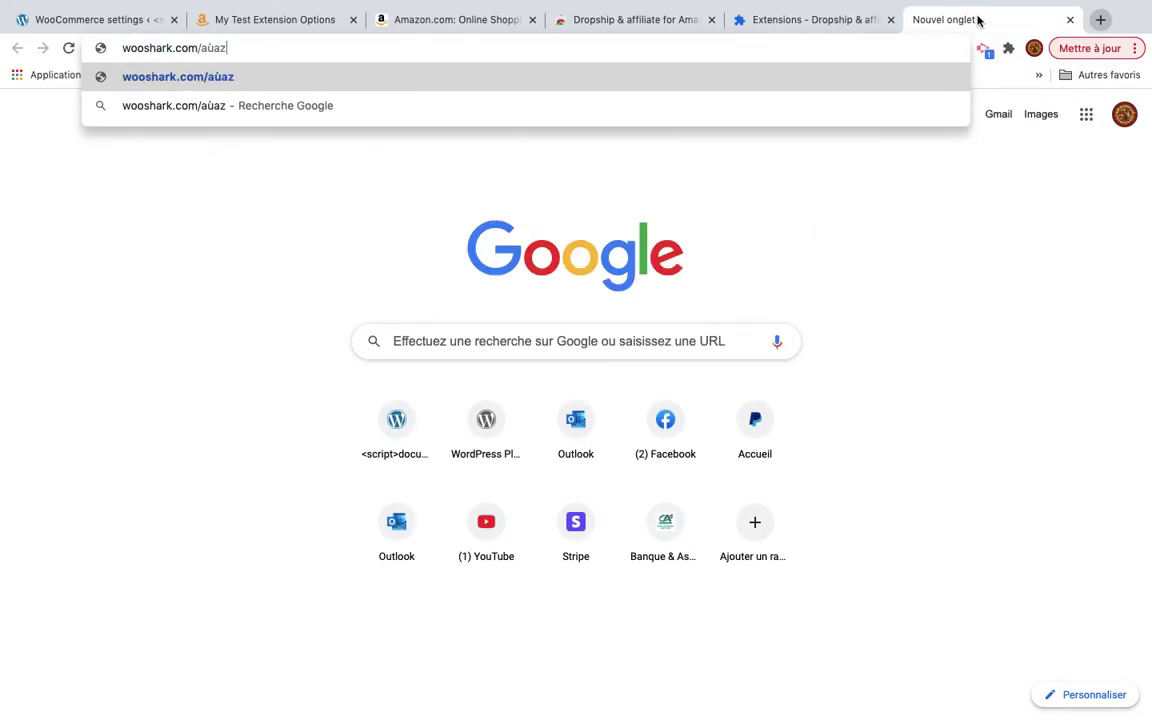
key(BackSpace)
key(BackSpace)
key(BackSpace)
text(mazon)
key(Return)
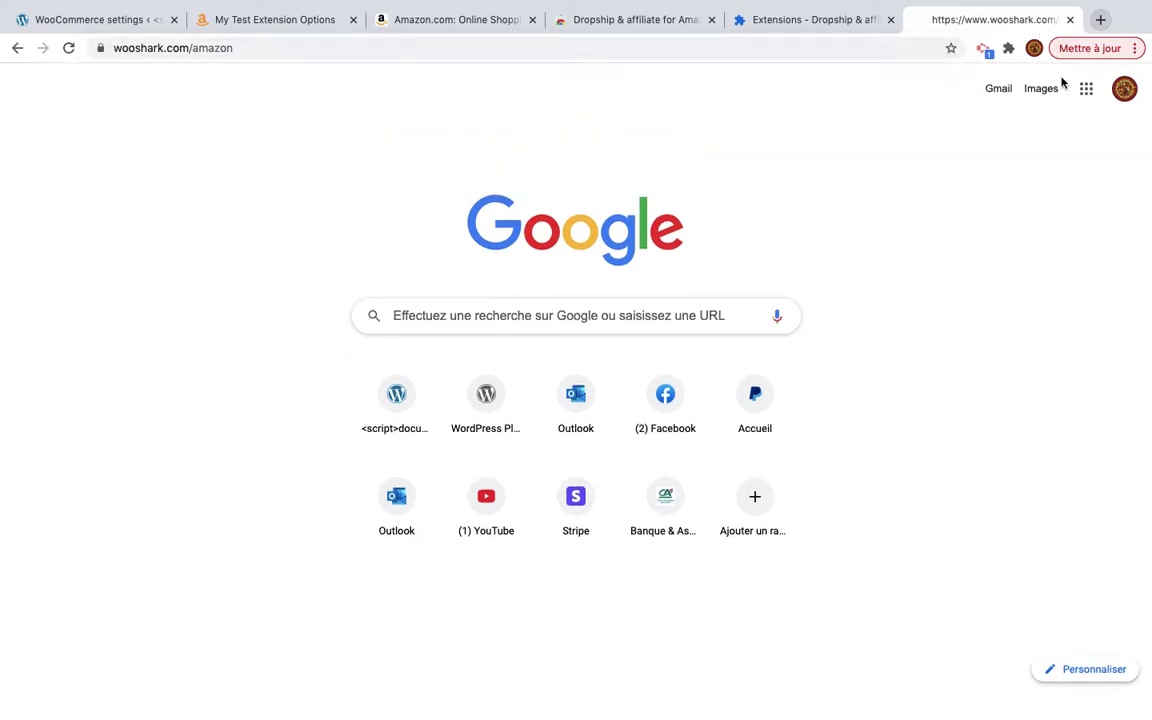
scroll(769, 411, down, 5)
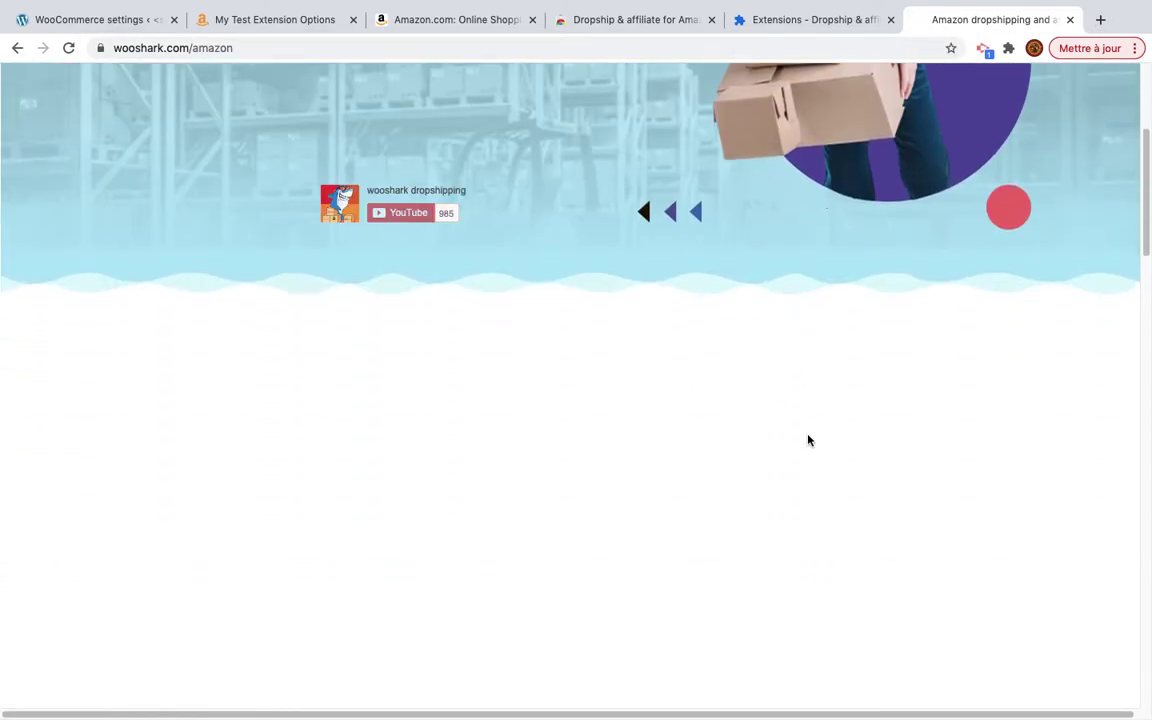
scroll(808, 440, down, 10)
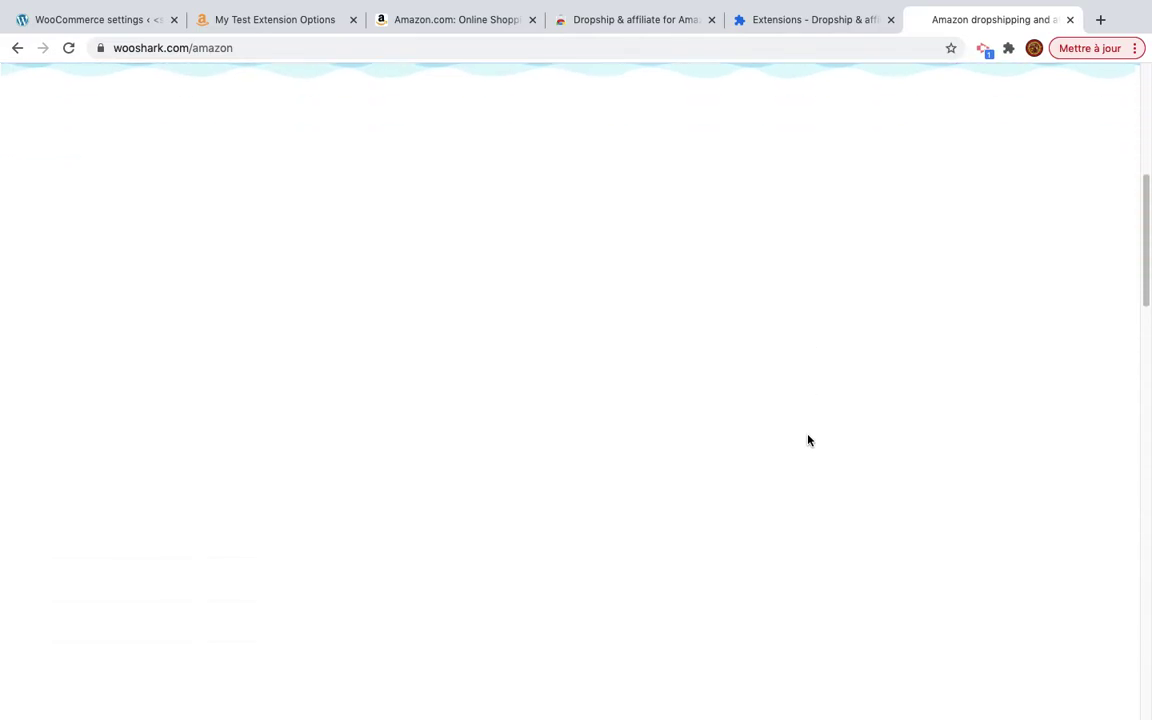
scroll(808, 440, up, 3)
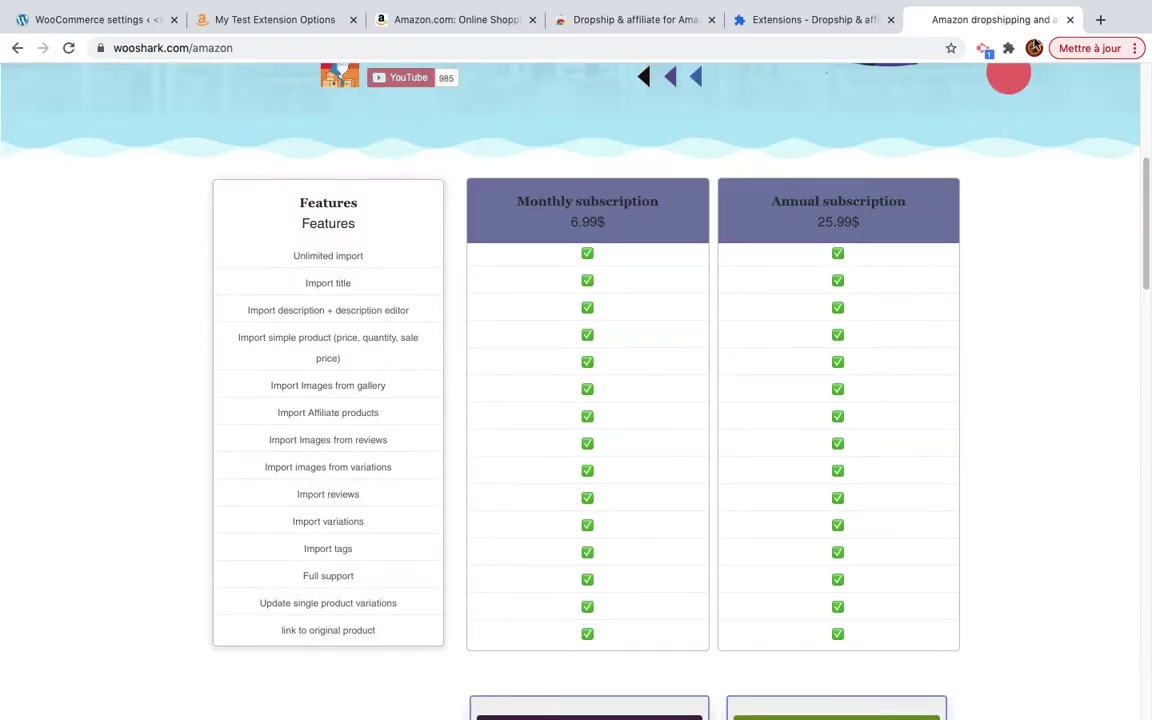
click(1069, 19)
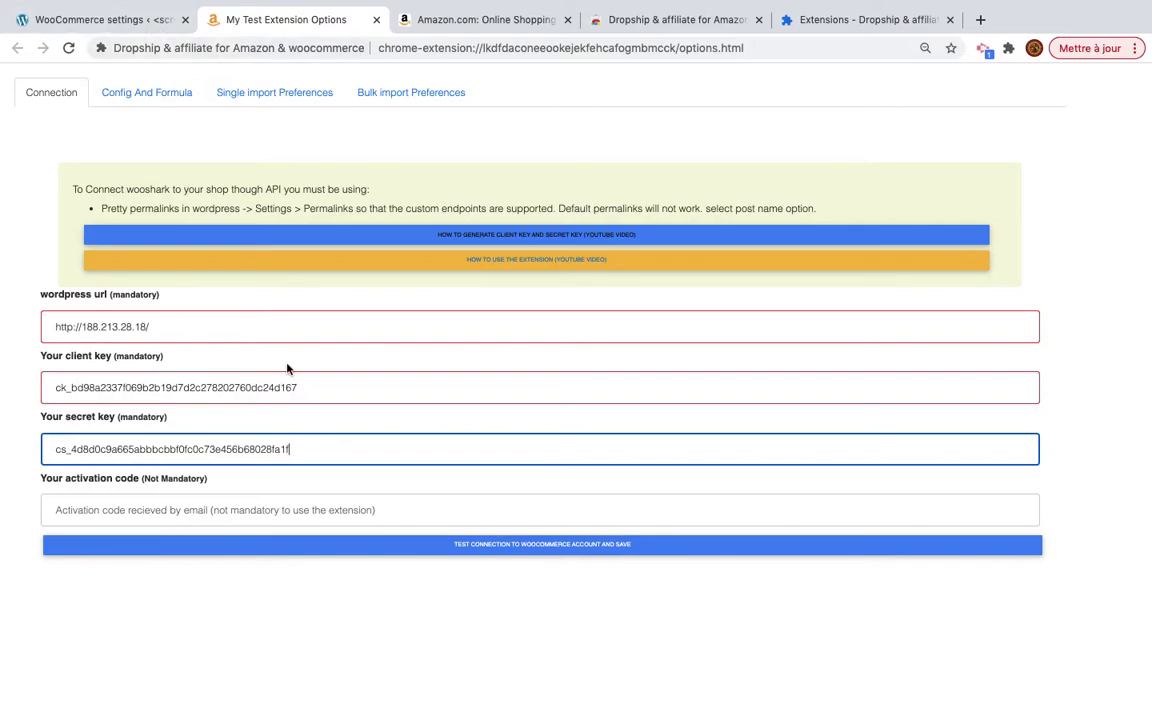
Test and save the WooCommerce connection, confirming success in free version, then return to Amazon.com
click(26, 463)
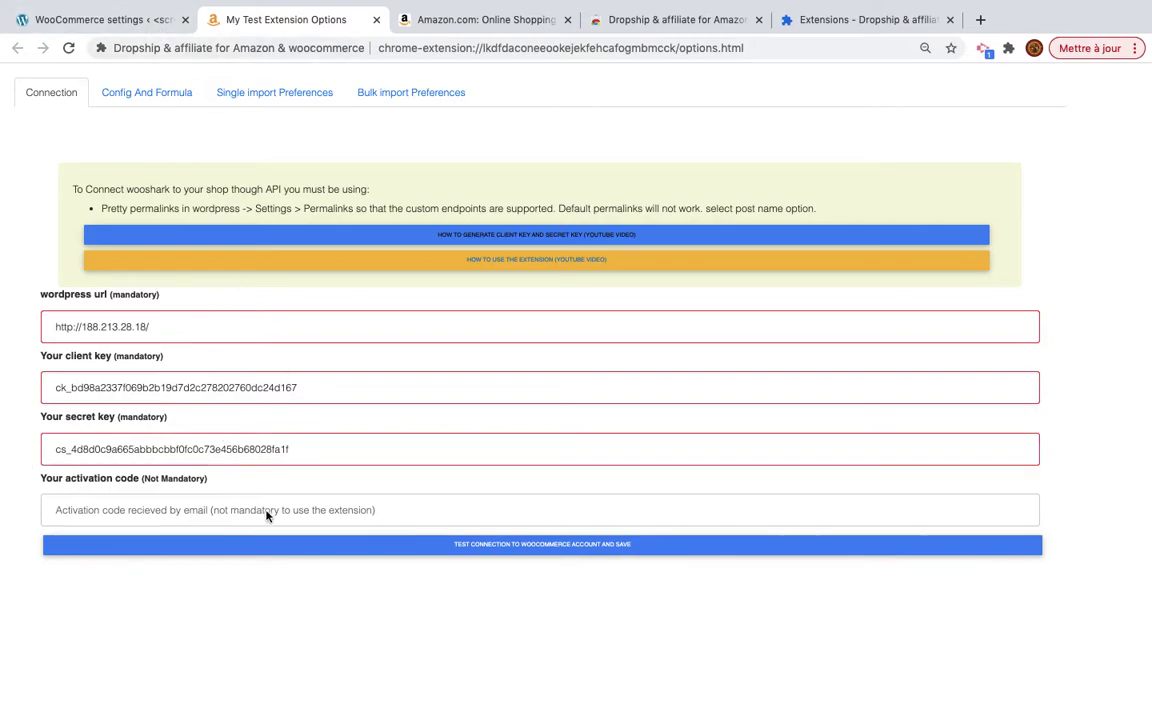
click(425, 545)
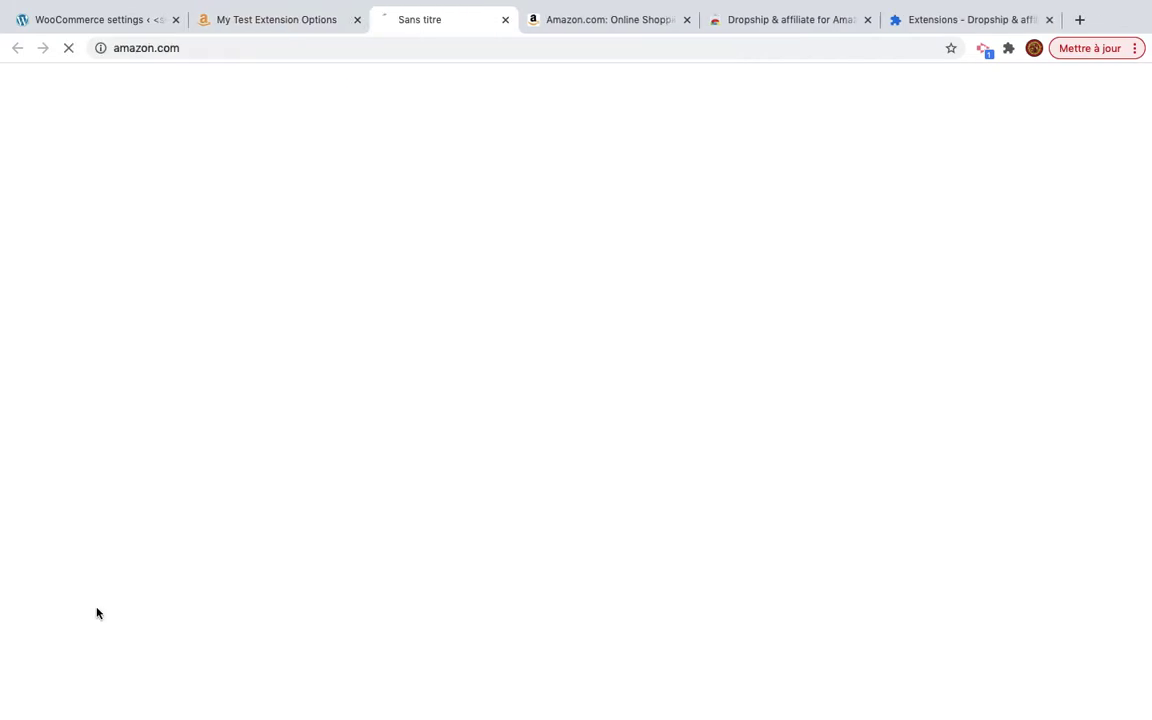
click(310, 21)
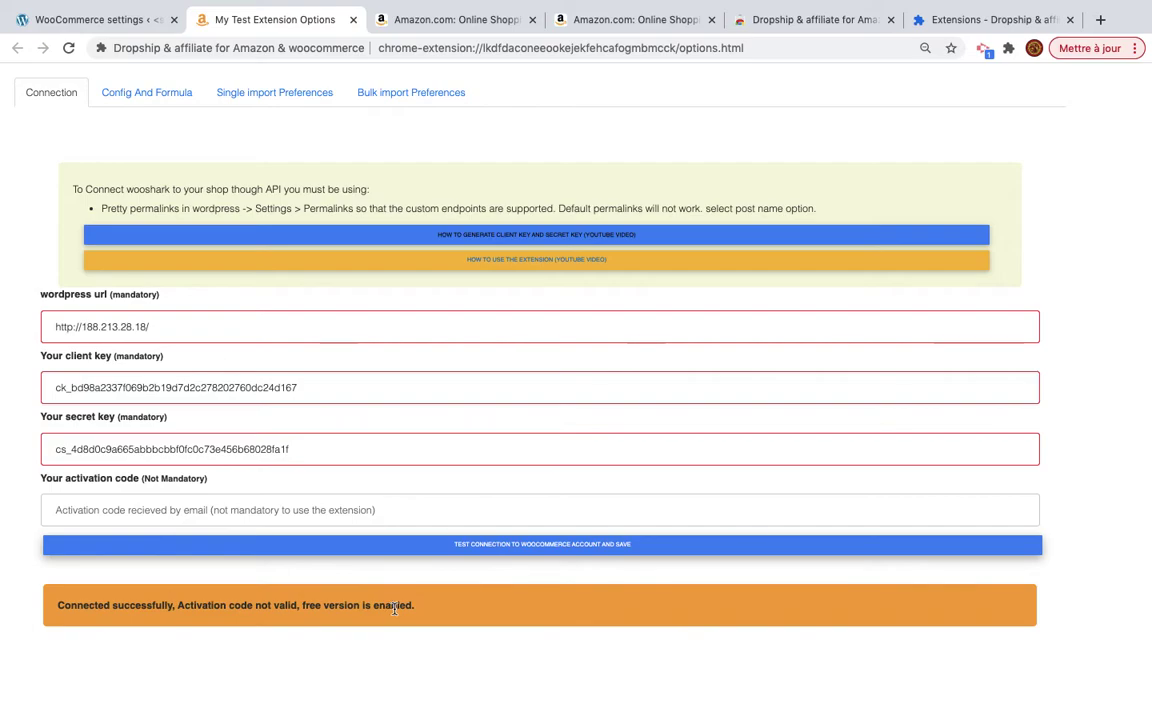
click(484, 26)
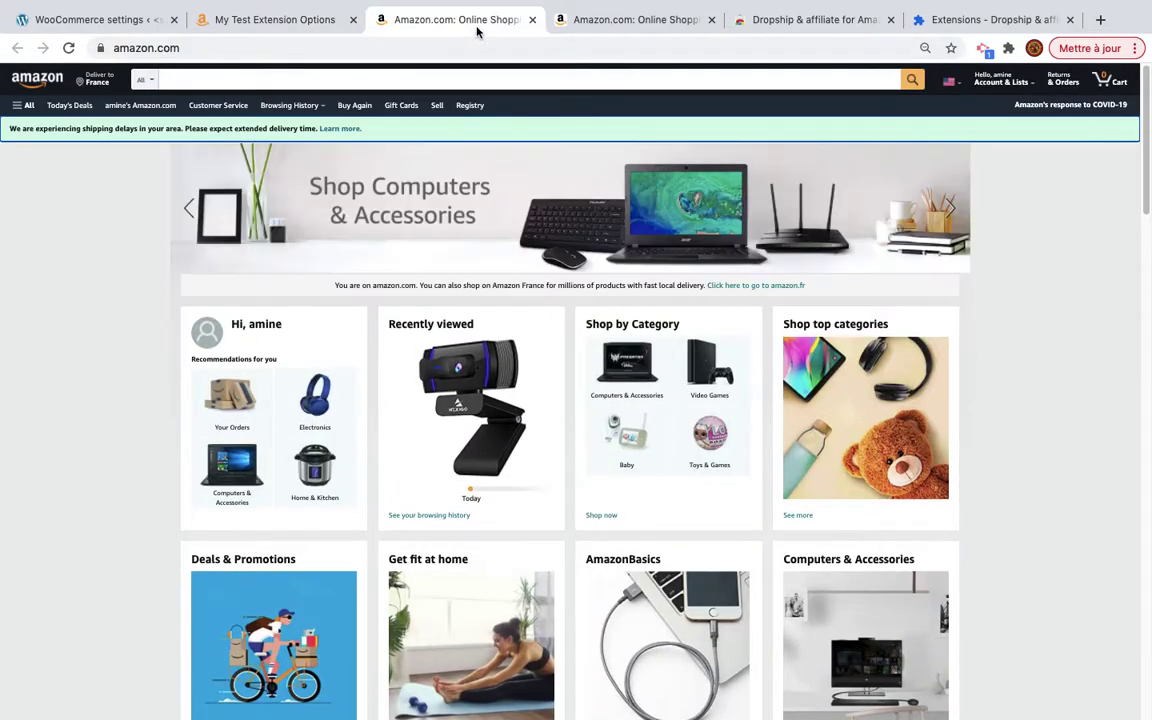
Change the Amazon address from amazon.com to amazon.co.uk and load it
click(187, 44)
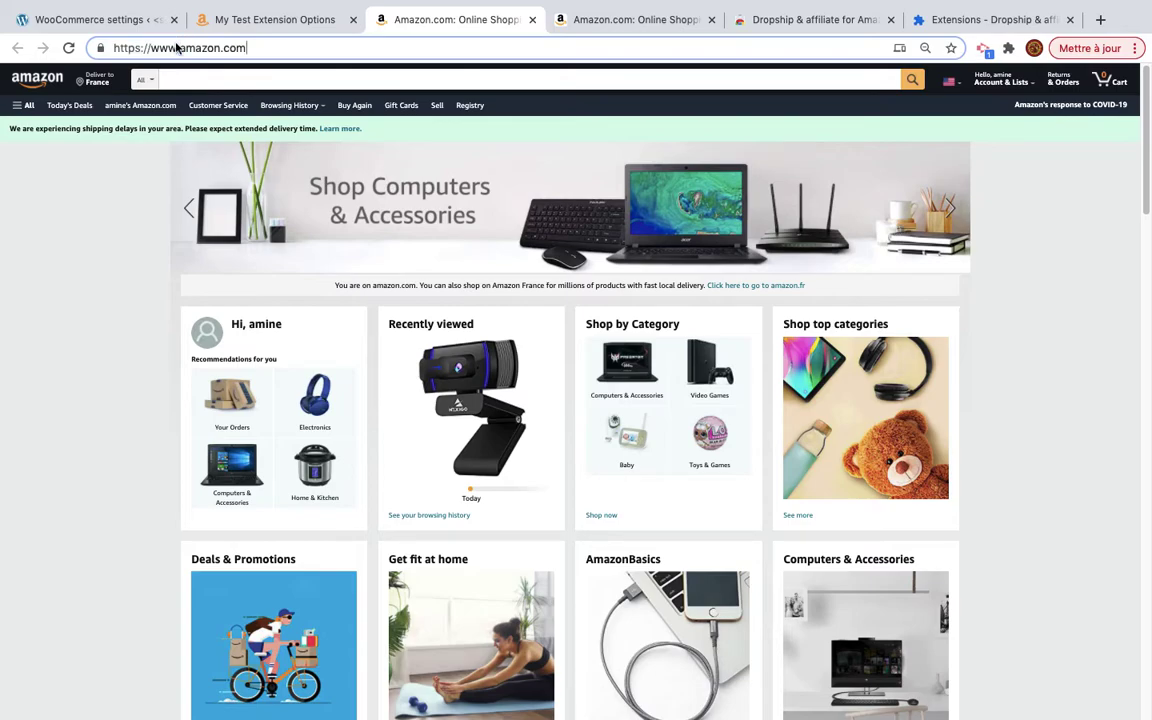
drag(220, 52, 254, 52)
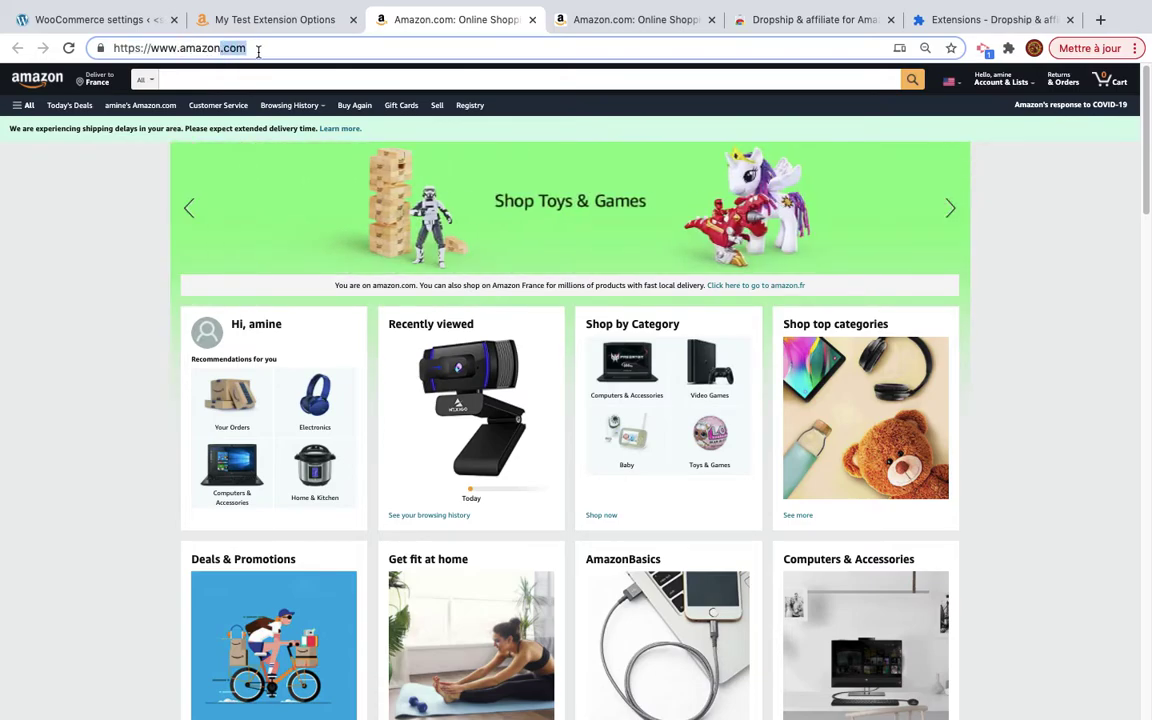
key(BackSpace)
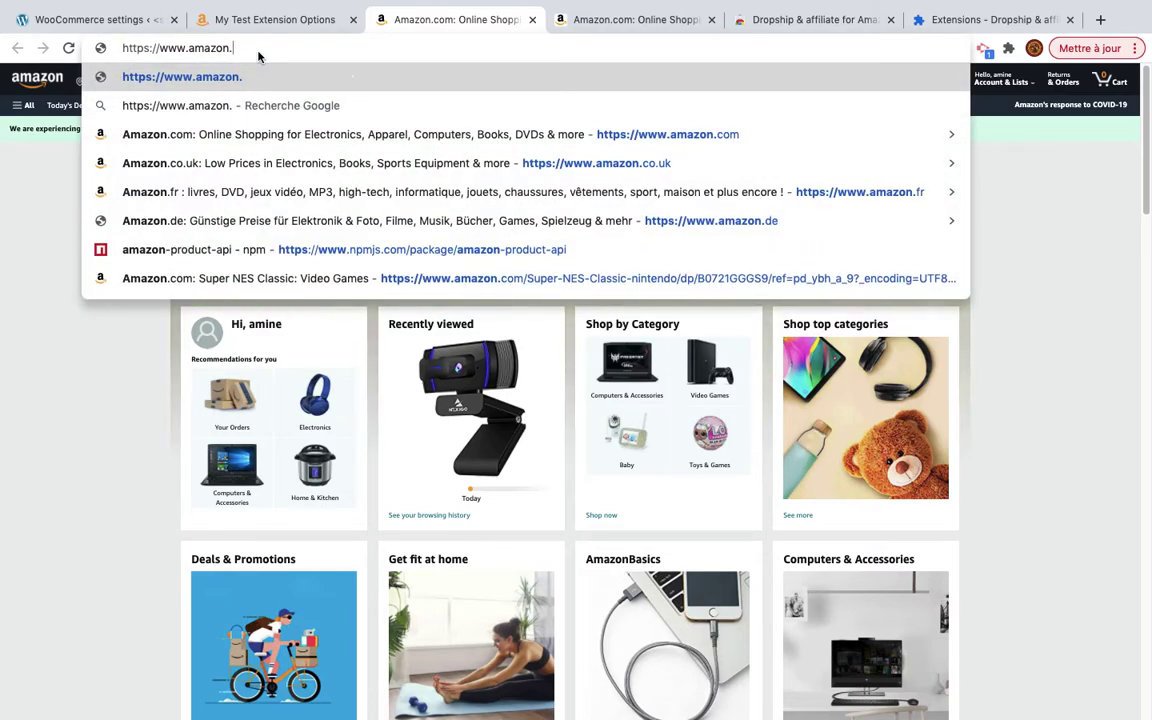
text(co.uk)
key(Return)
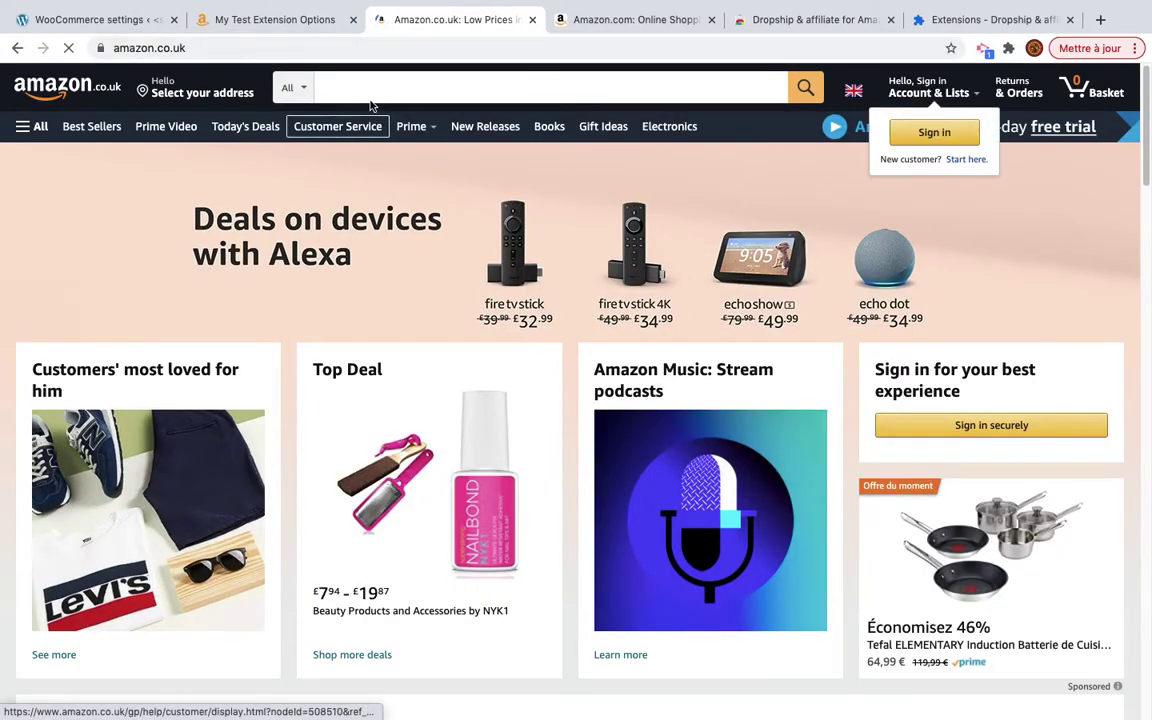
Search Amazon.co.uk for xiaomi
click(368, 90)
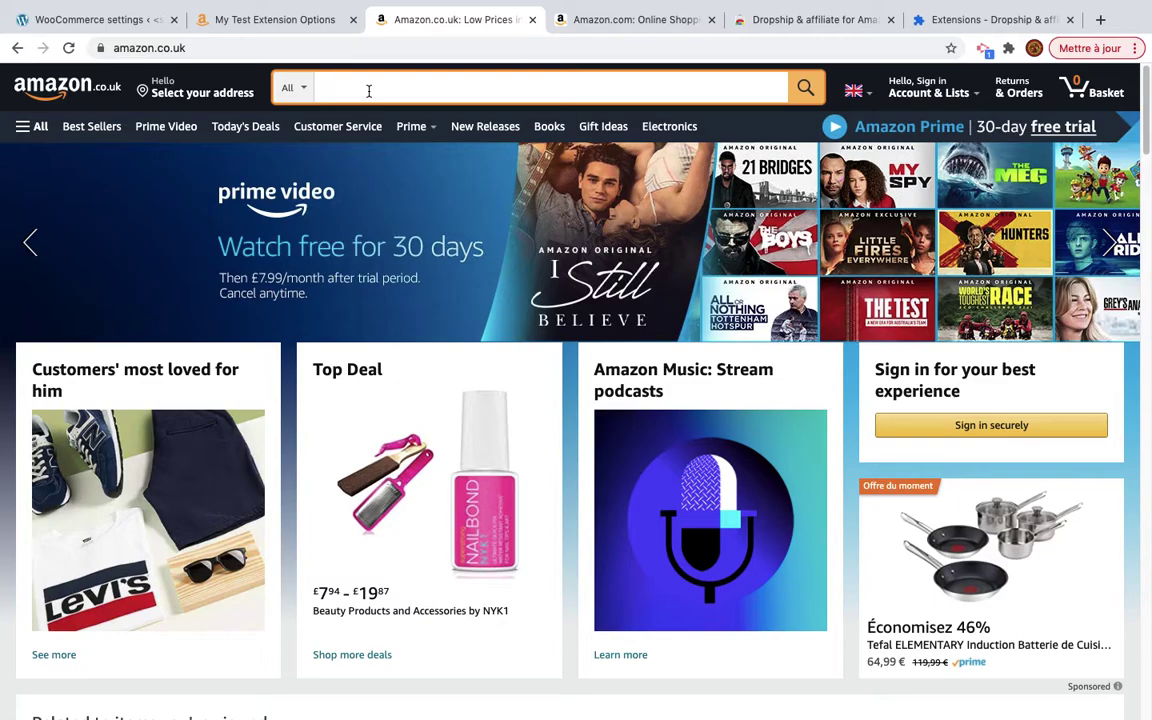
text(xia)
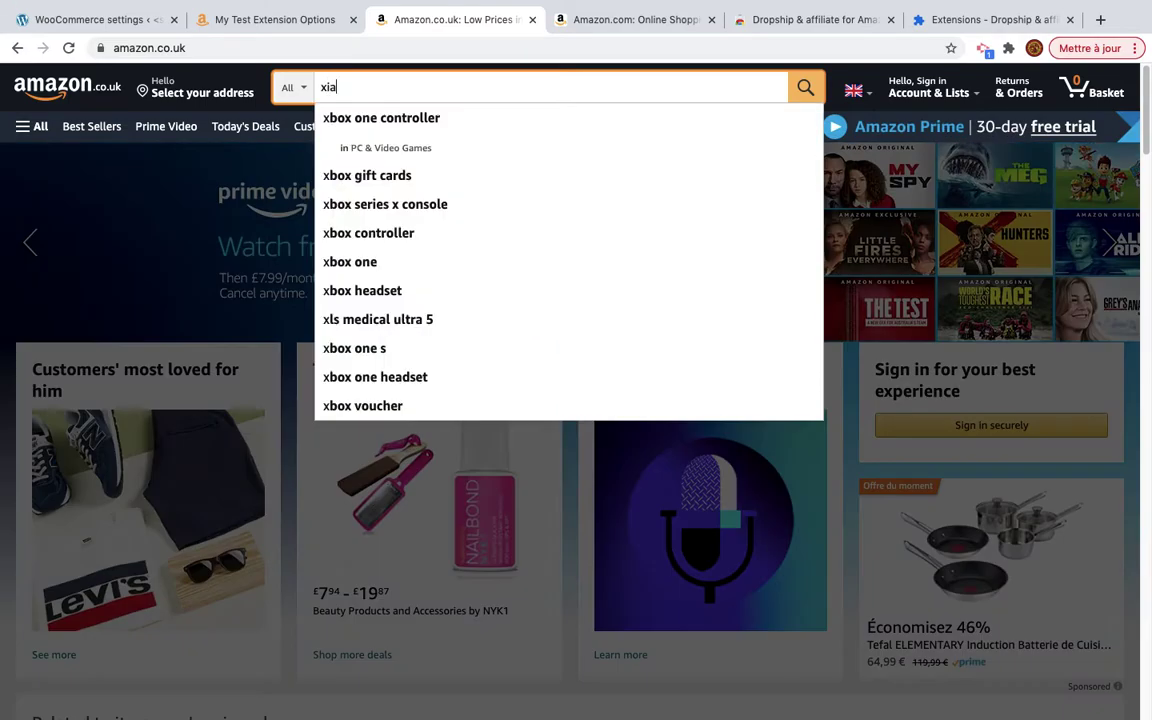
text(omi)
key(BackSpace)
click(369, 130)
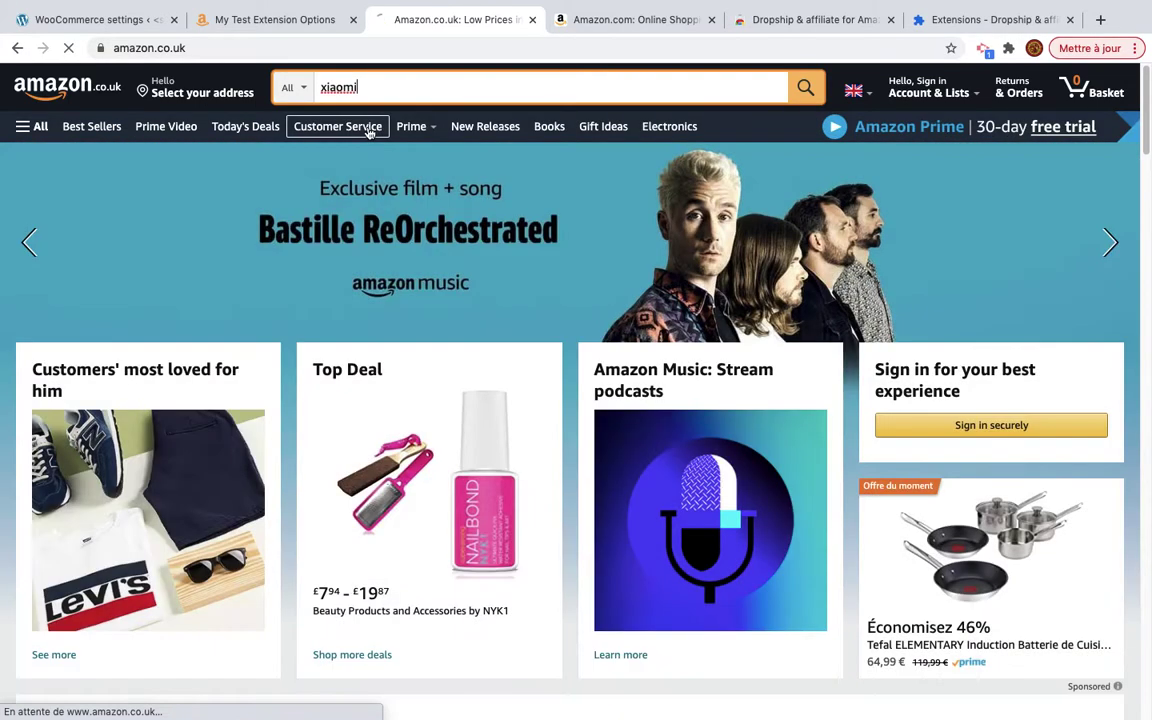
scroll(396, 345, down, 5)
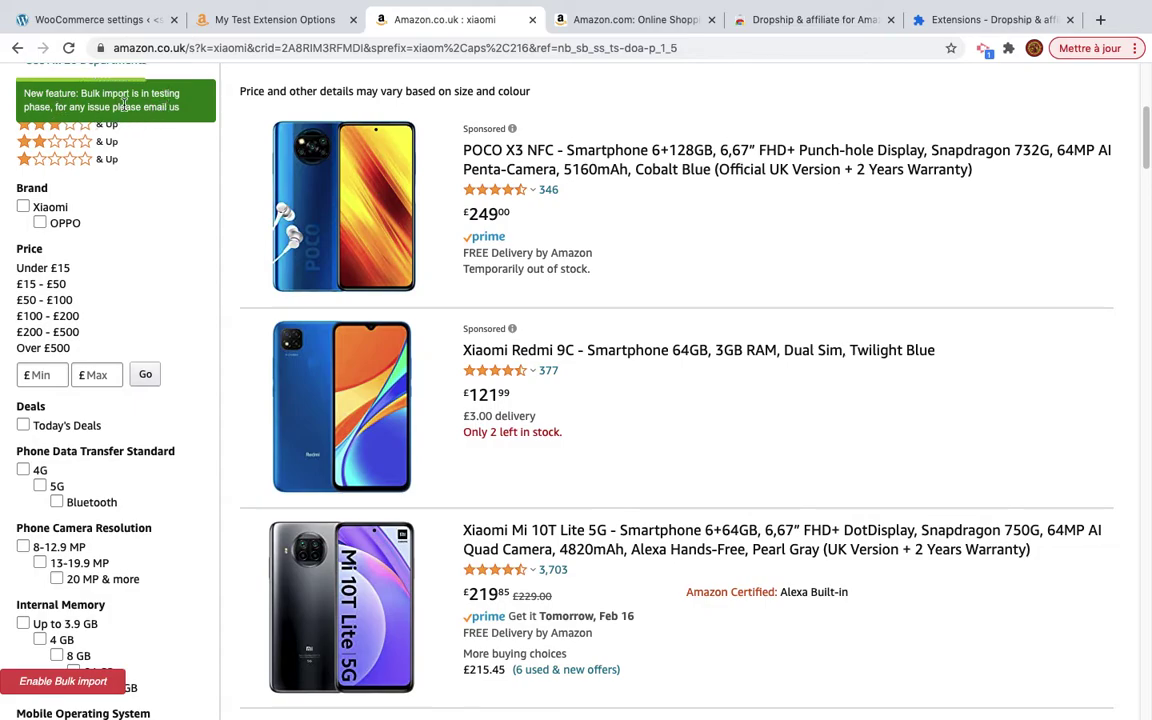
Turn on Wooshark's Enable Bulk import so xiaomi listings show Add to waiting list buttons
scroll(392, 398, down, 3)
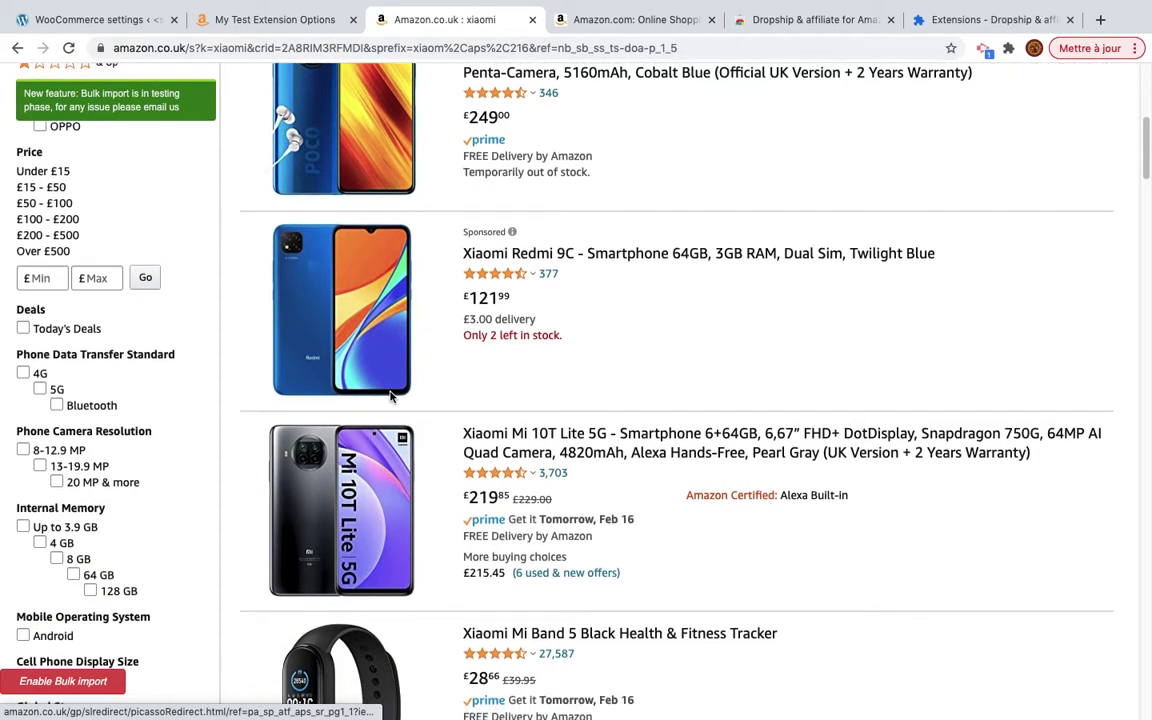
scroll(416, 410, down, 1)
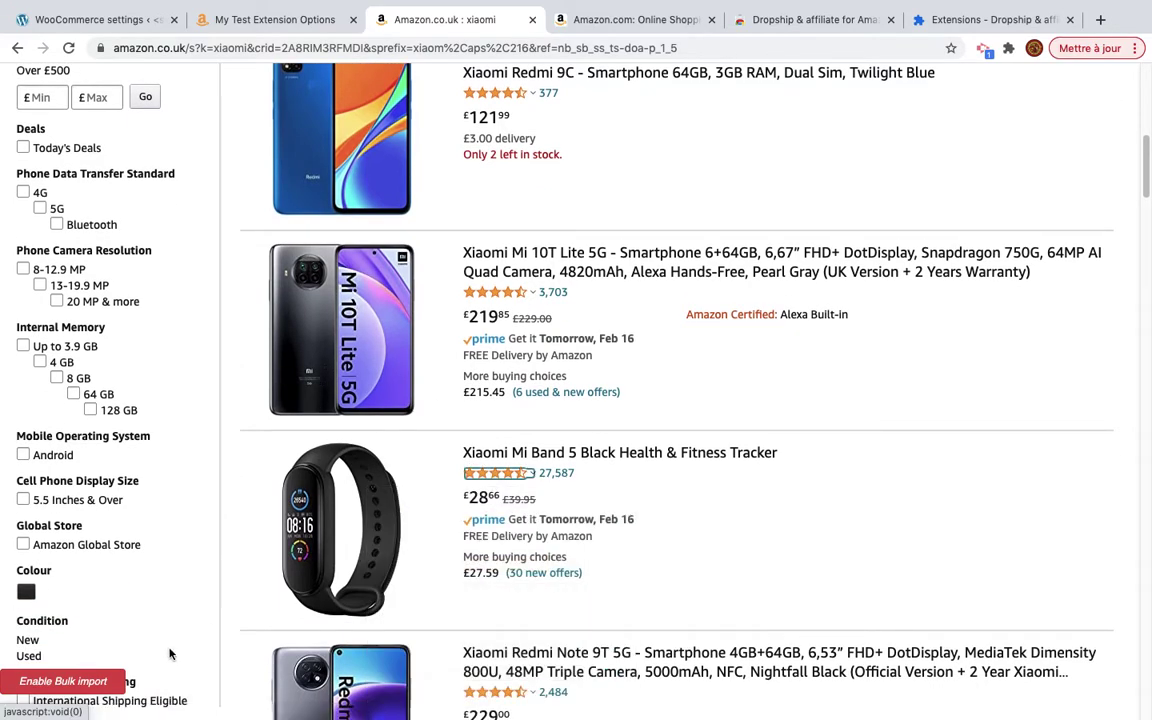
click(88, 681)
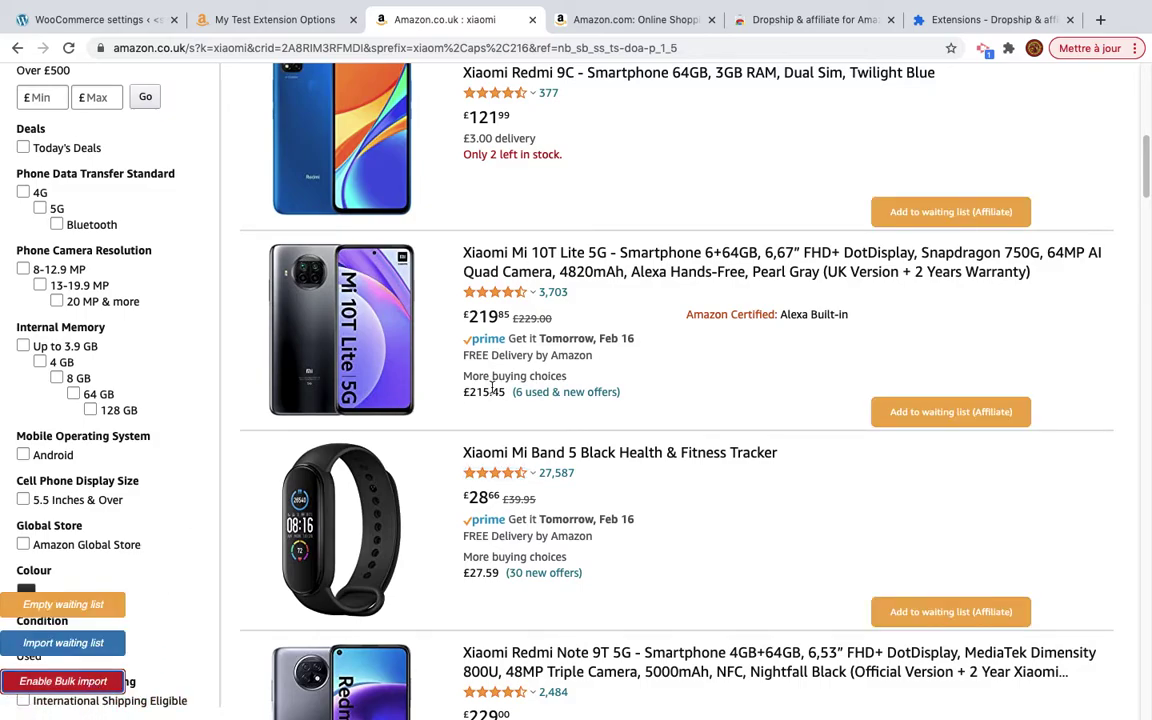
scroll(615, 352, down, 3)
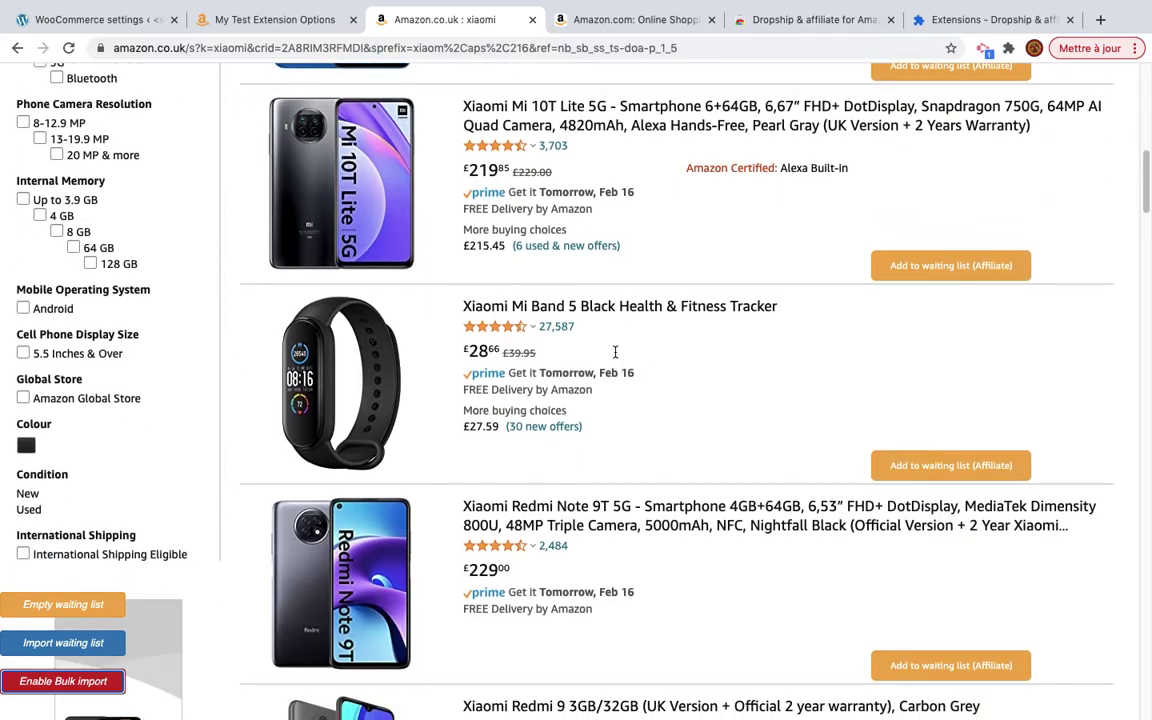
scroll(733, 448, down, 12)
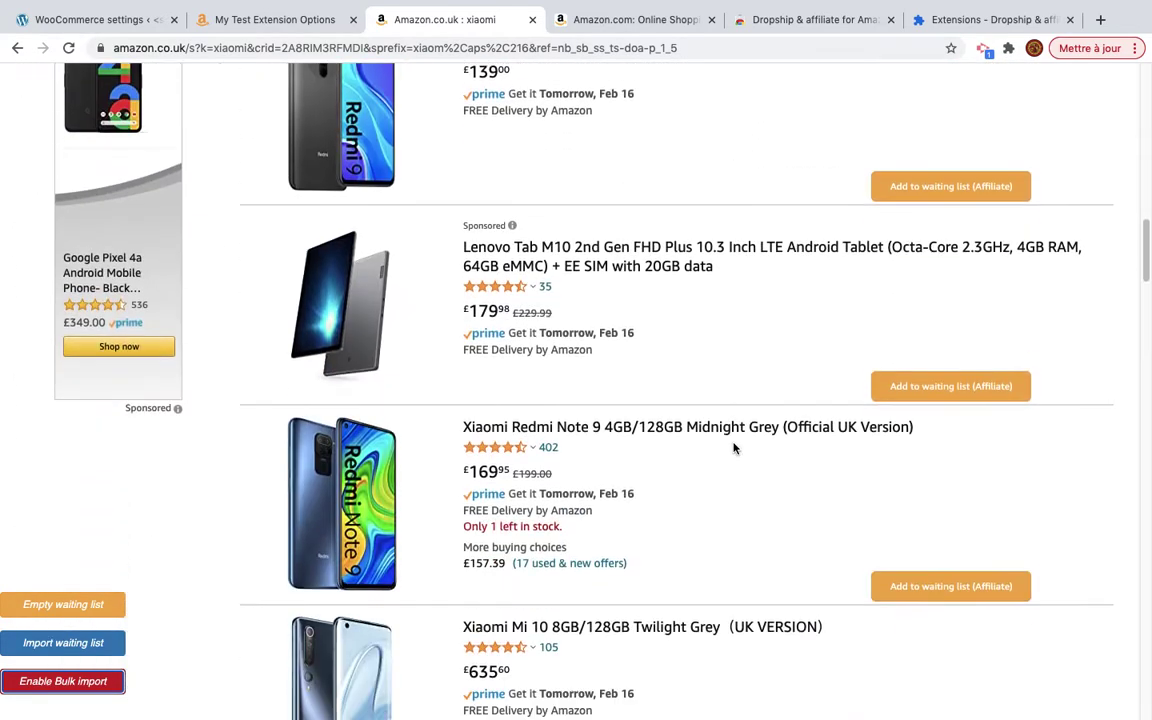
scroll(733, 448, down, 2)
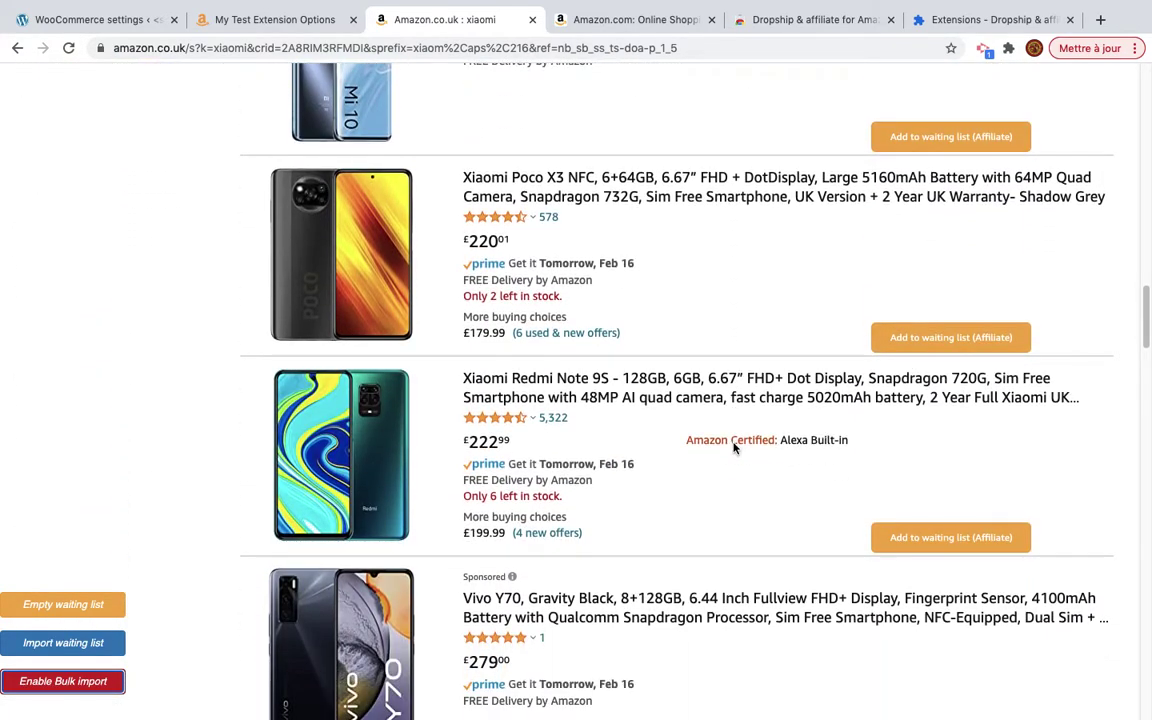
scroll(588, 461, down, 4)
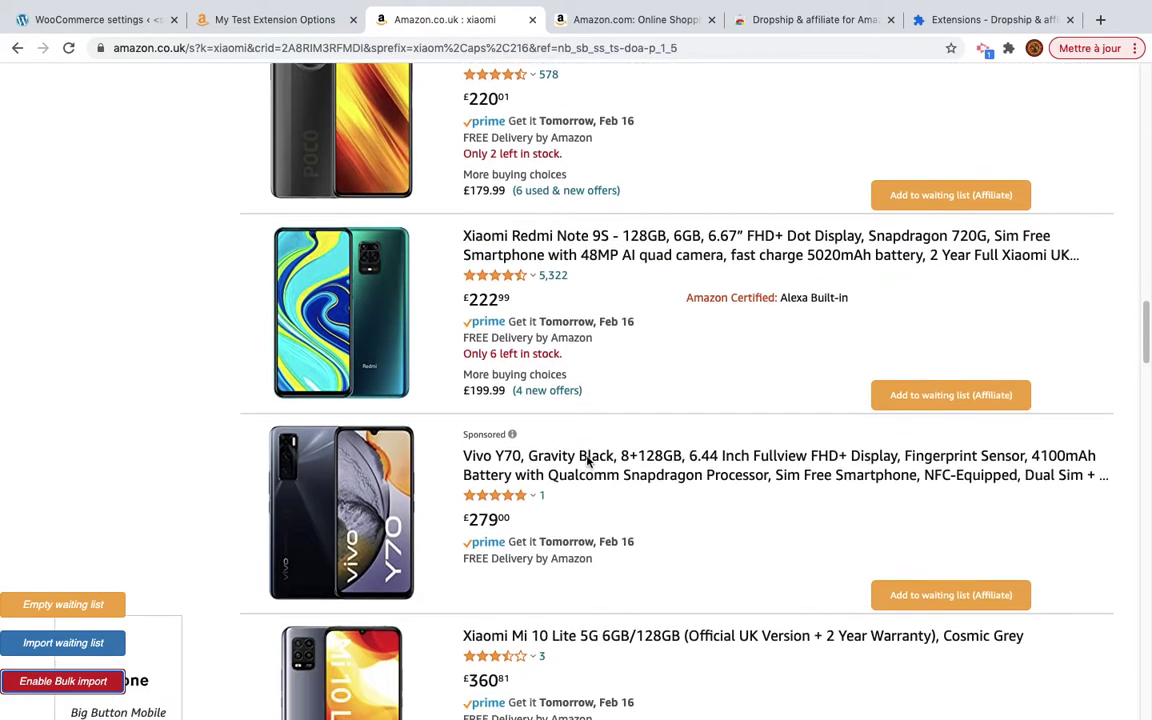
Add the Redmi Note 9S, Redmi Note 9 and a third Xiaomi phone to the waiting list
click(968, 356)
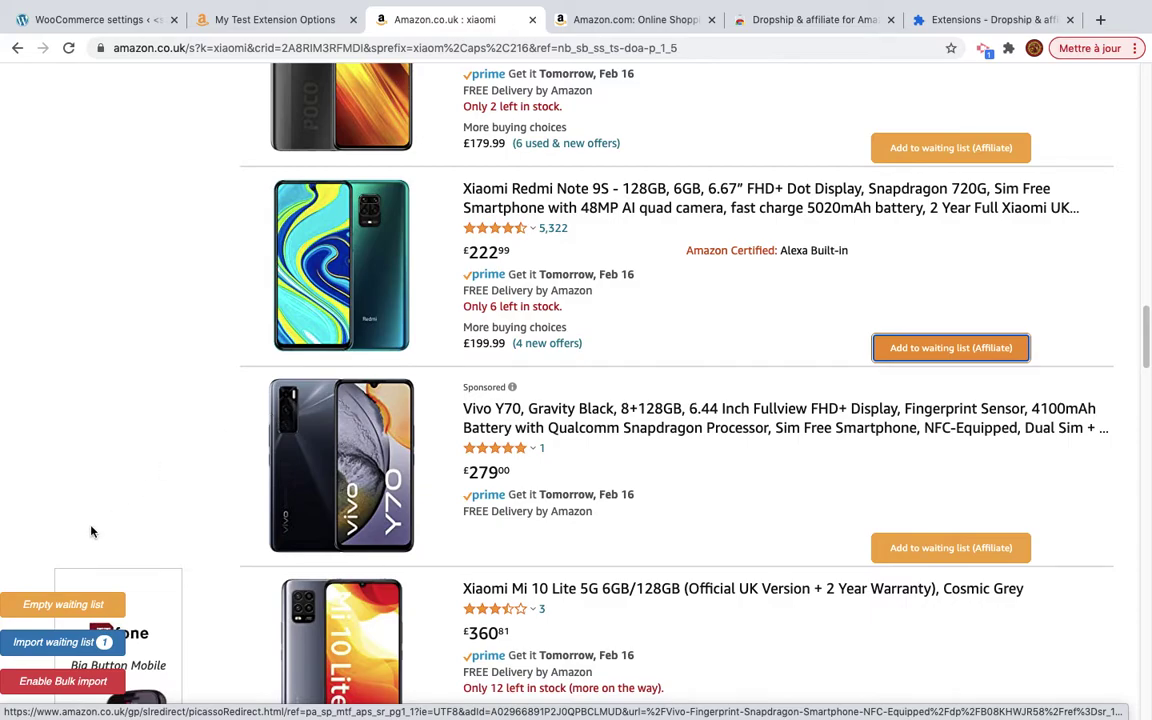
scroll(91, 531, down, 5)
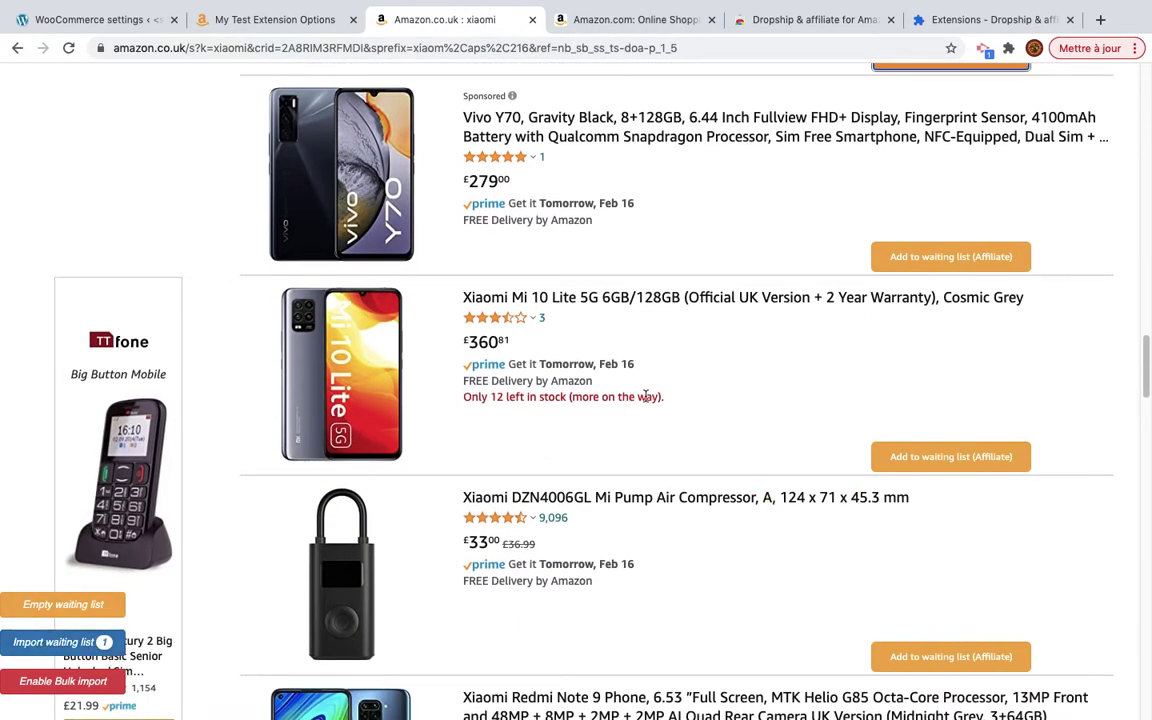
scroll(650, 330, down, 5)
click(955, 403)
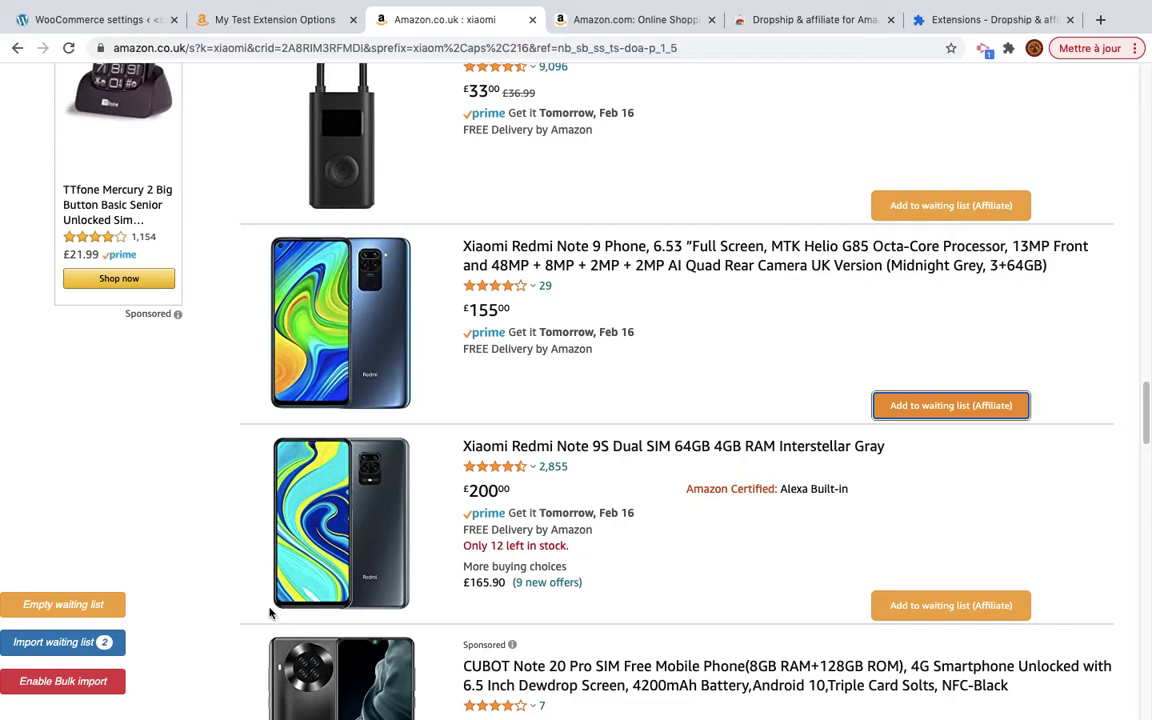
scroll(216, 545, down, 3)
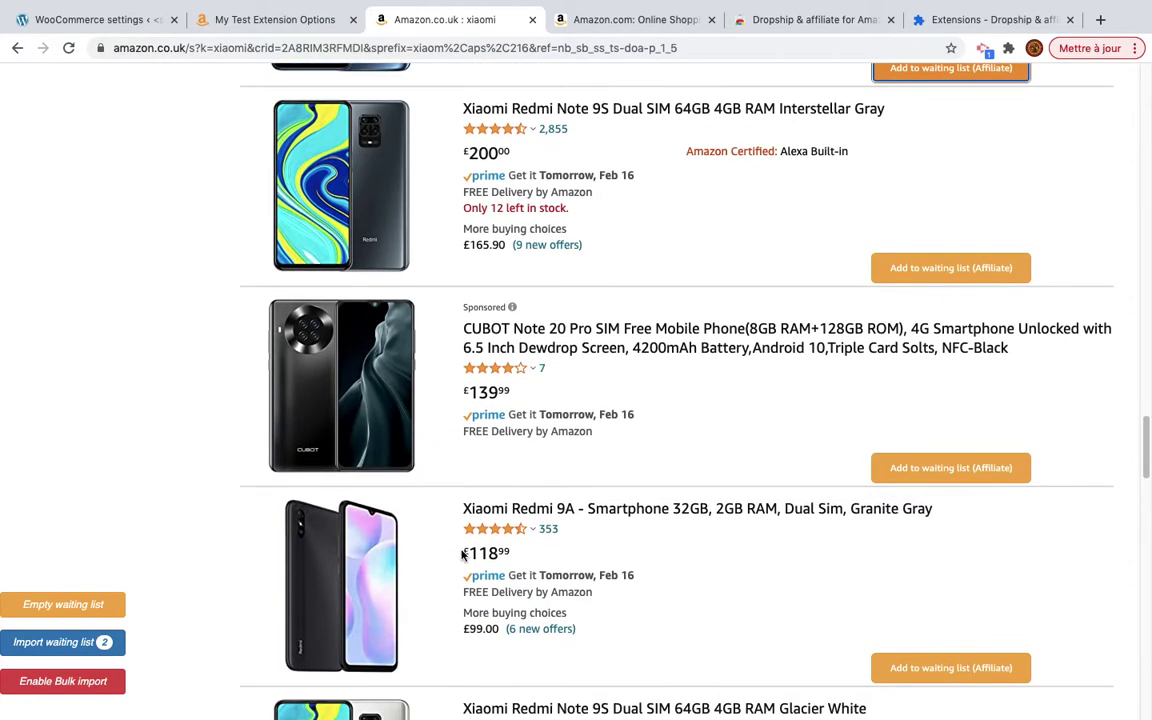
scroll(462, 555, down, 4)
scroll(462, 555, down, 3)
click(931, 535)
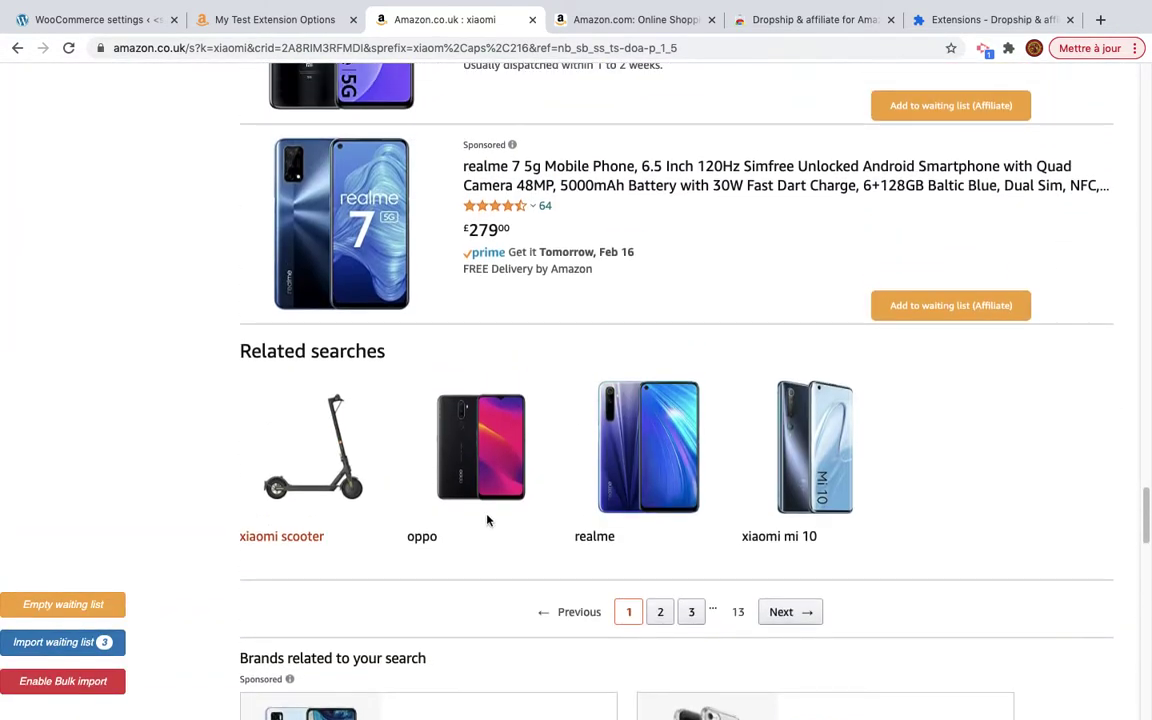
click(660, 612)
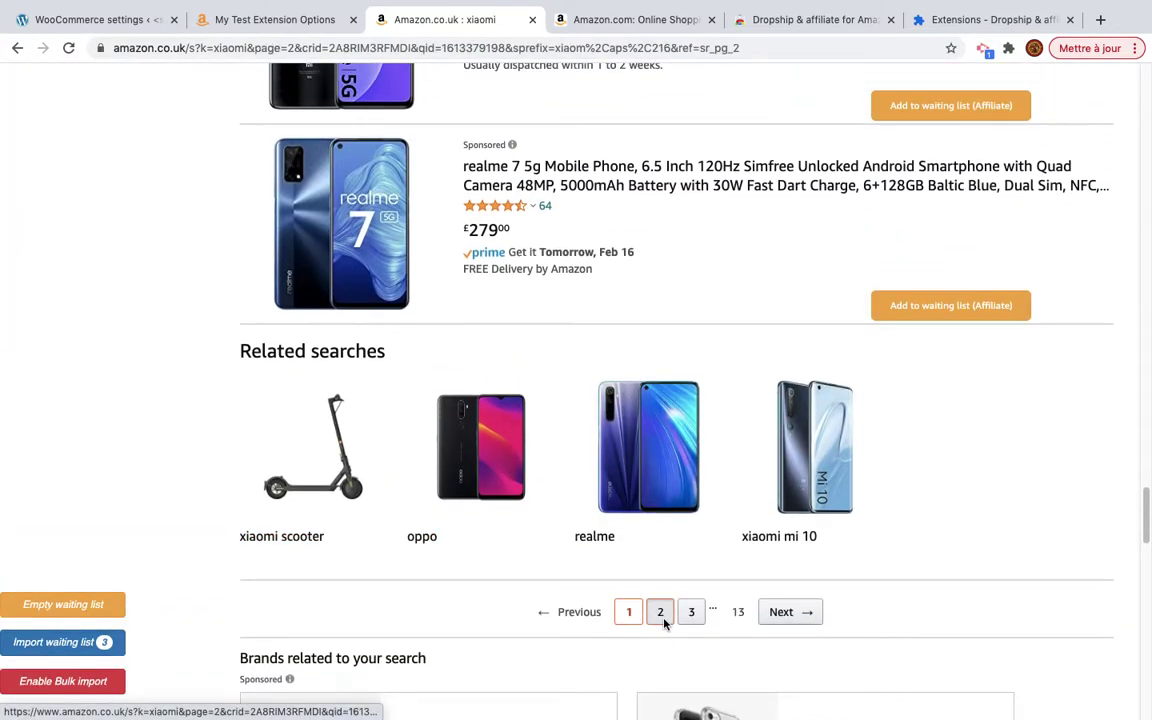
Add the 128GB Poco X3 NFC from results page 2 to the affiliate waiting list
scroll(364, 447, down, 5)
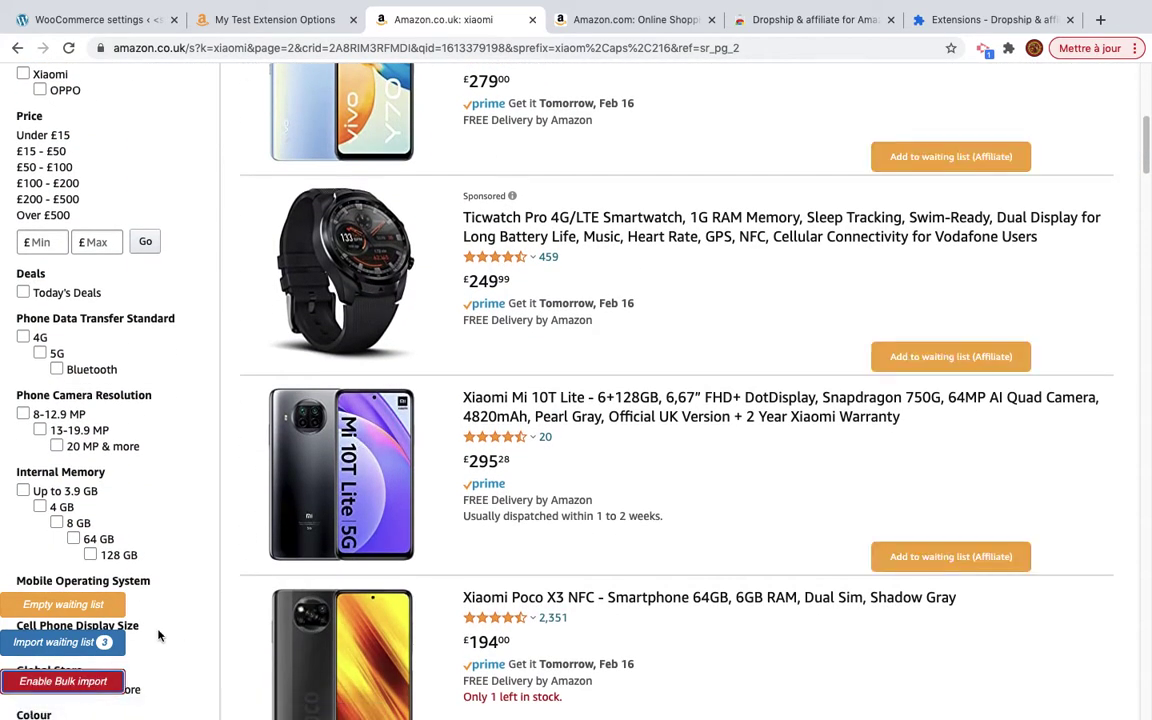
scroll(563, 489, down, 5)
scroll(563, 492, down, 1)
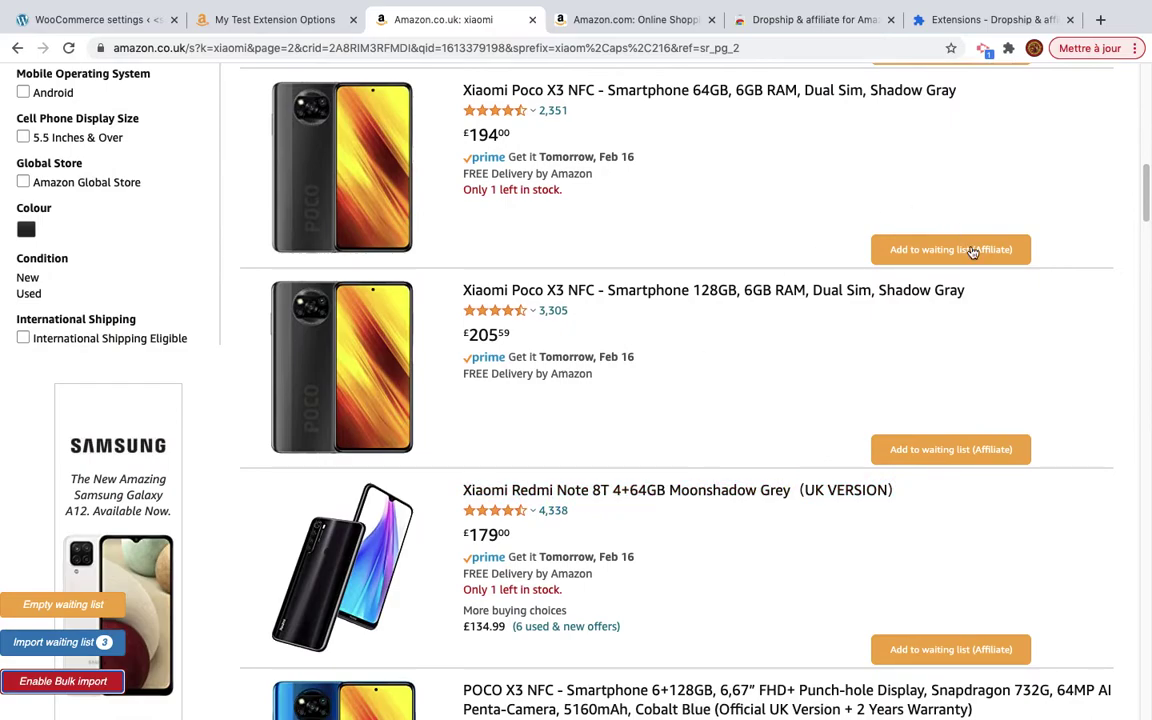
click(918, 448)
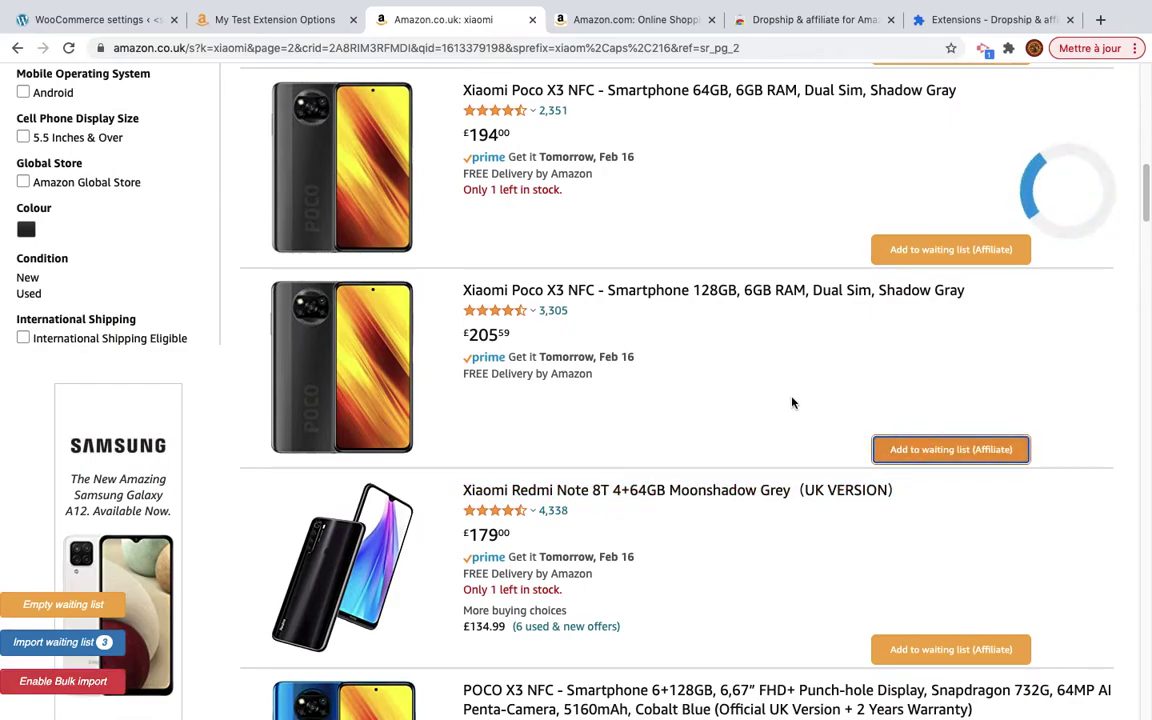
Import the four queued Xiaomi phones into the store and switch to the WooCommerce admin
scroll(150, 480, down, 4)
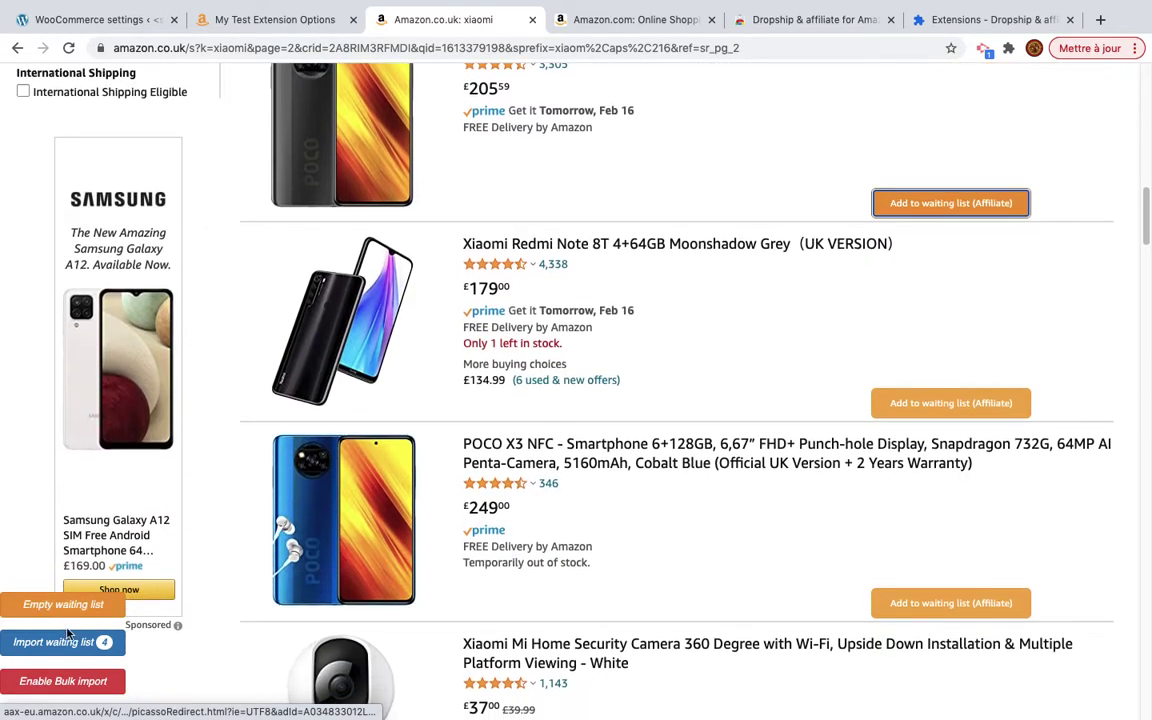
click(47, 643)
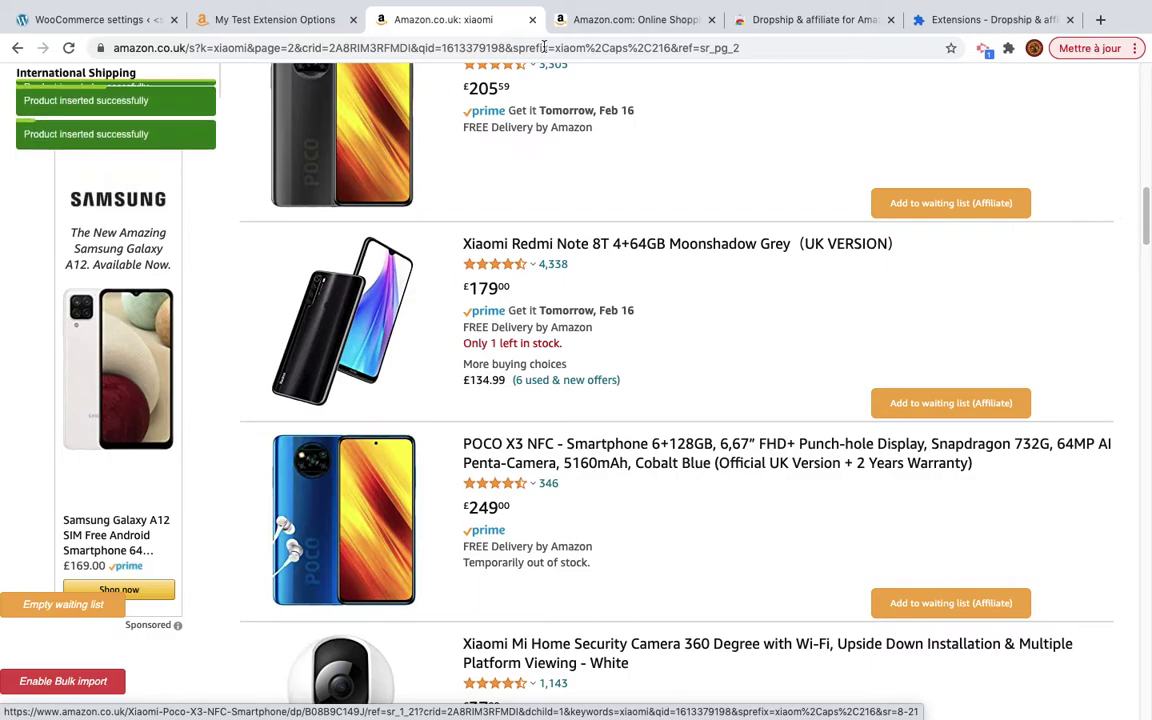
click(130, 22)
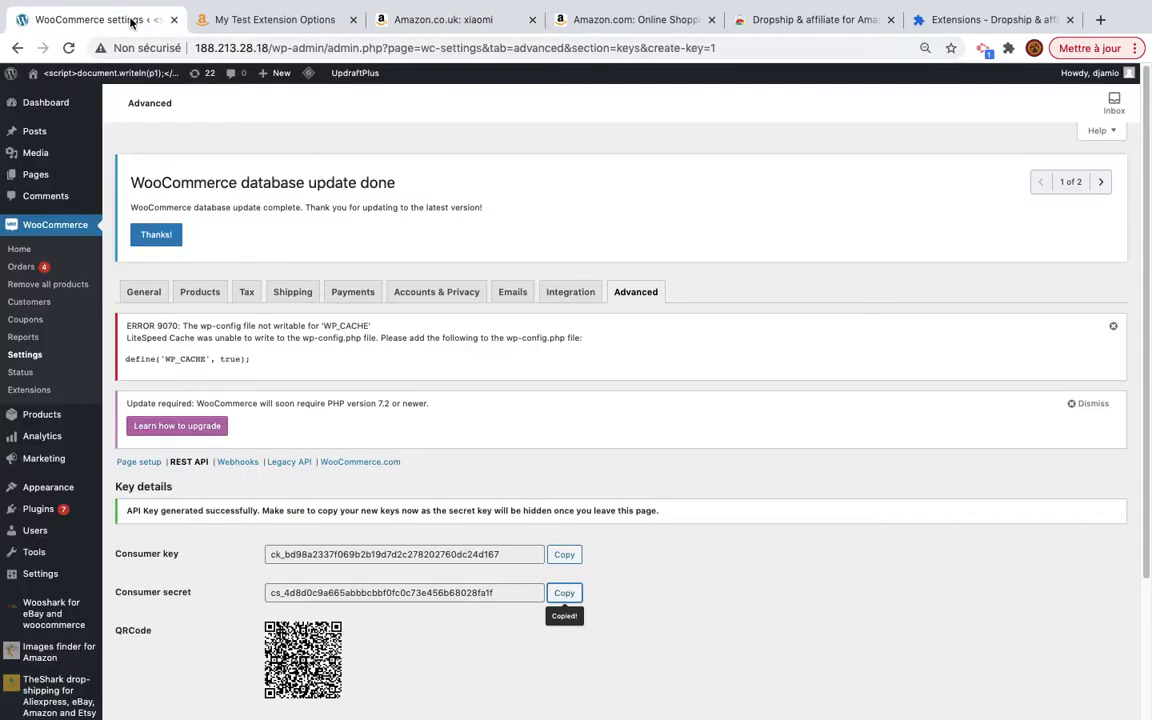
Open the Xiaomi Redmi Note 9 Phone from All Products and preview it on the storefront
click(72, 418)
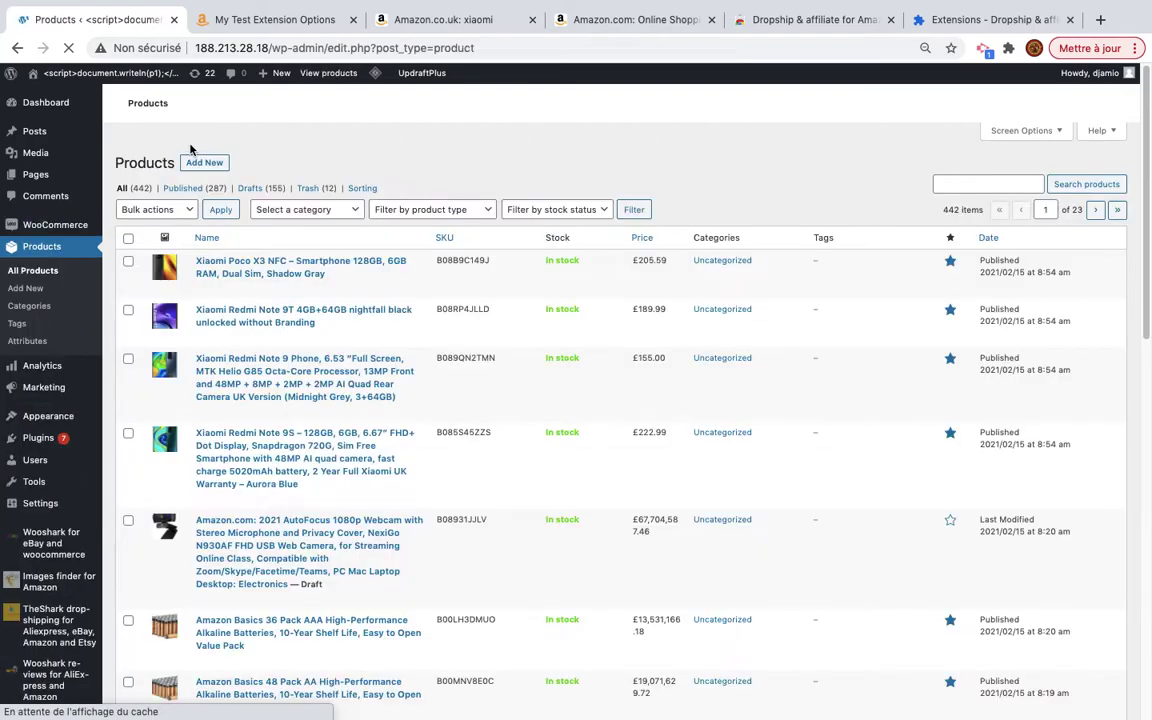
scroll(232, 253, down, 3)
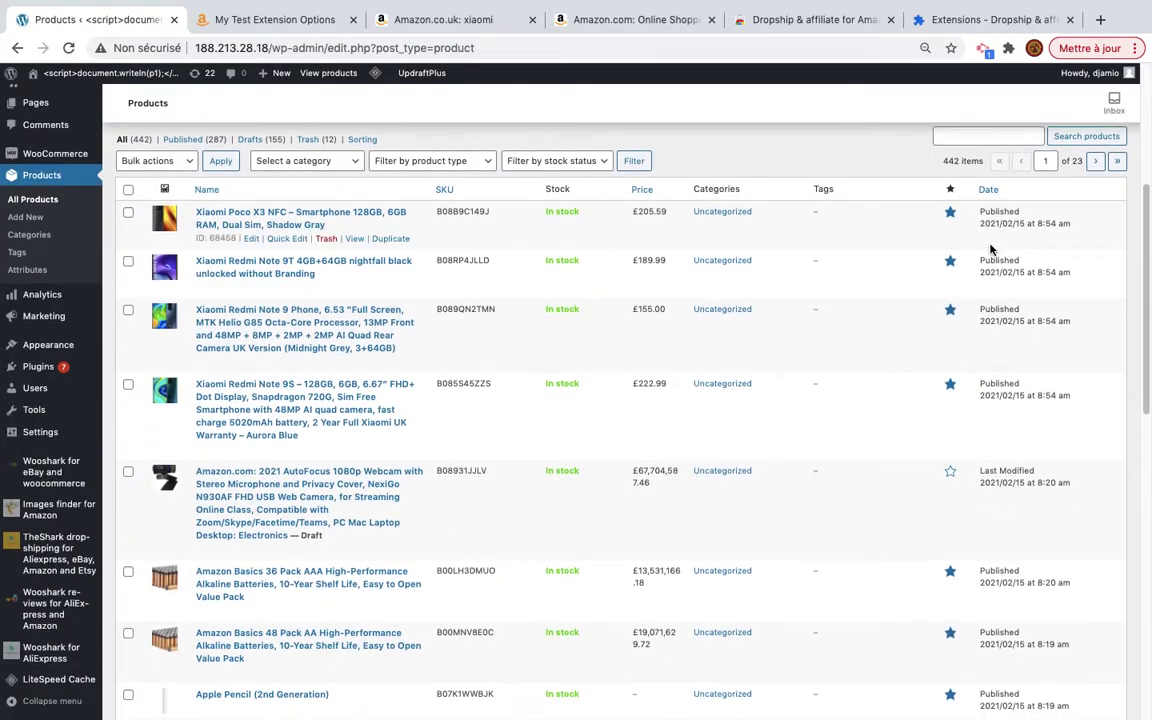
click(271, 316)
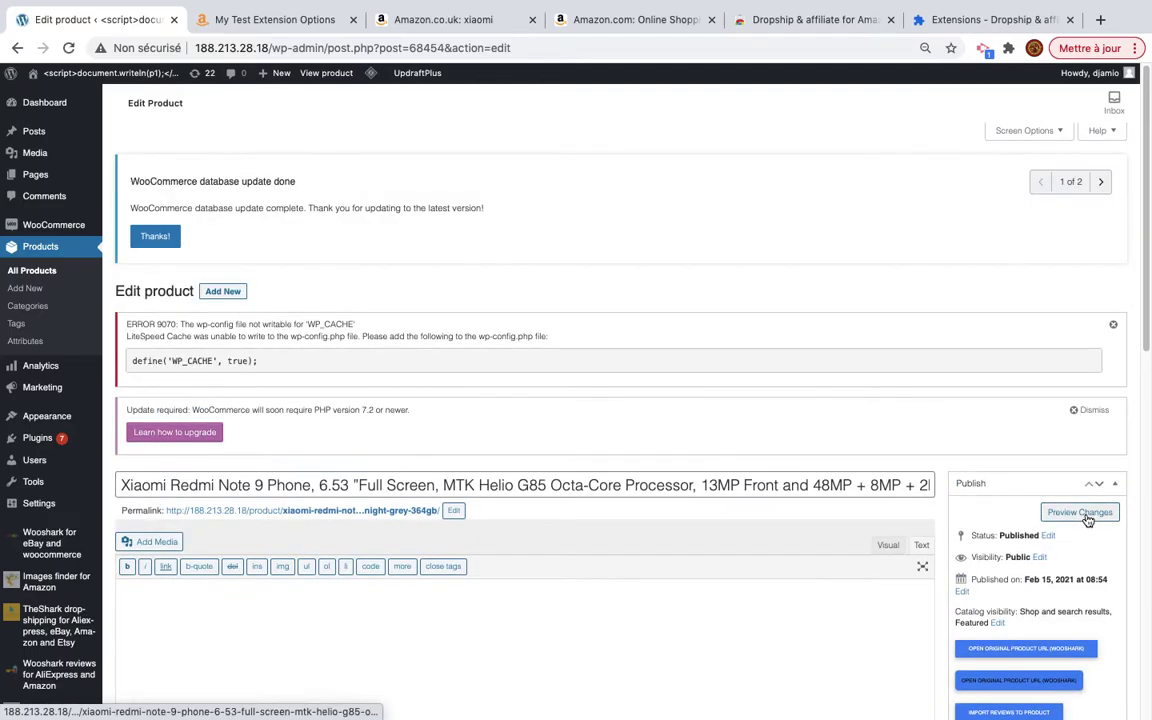
click(1080, 512)
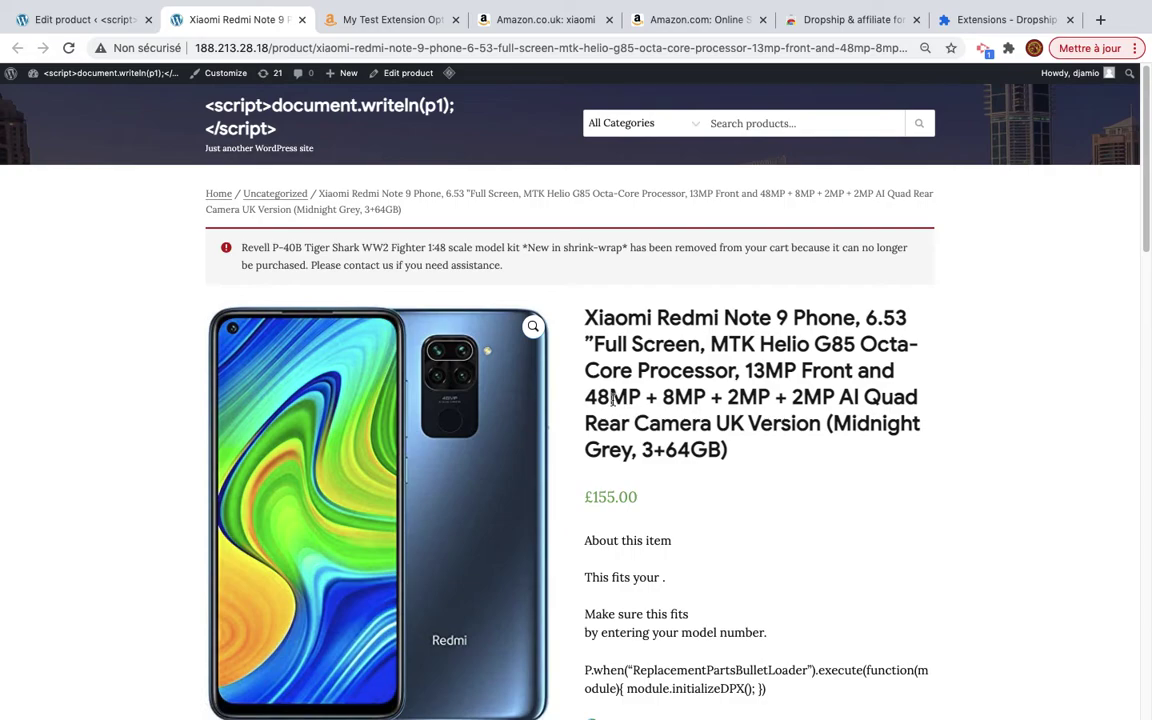
Check the Redmi Note 9 page's title, £155.00 price, additional information table and SKU
scroll(502, 454, down, 5)
scroll(502, 454, up, 4)
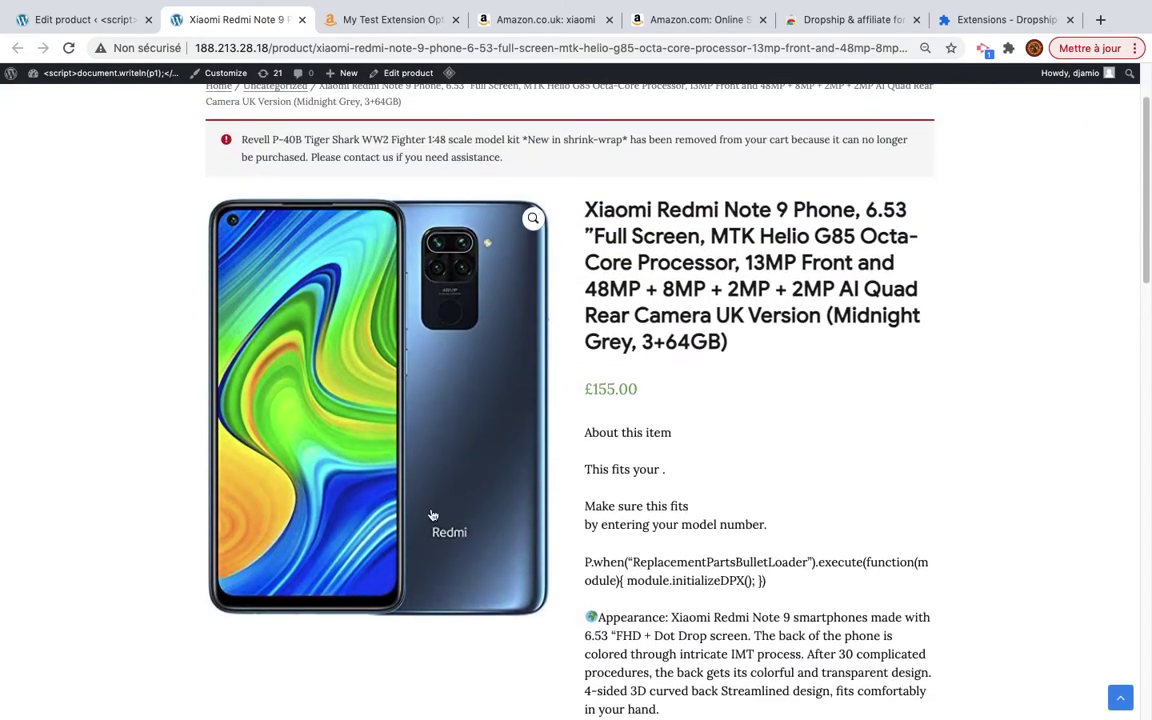
drag(585, 210, 705, 272)
double_click(594, 389)
scroll(650, 385, down, 3)
drag(585, 304, 627, 470)
scroll(627, 472, down, 14)
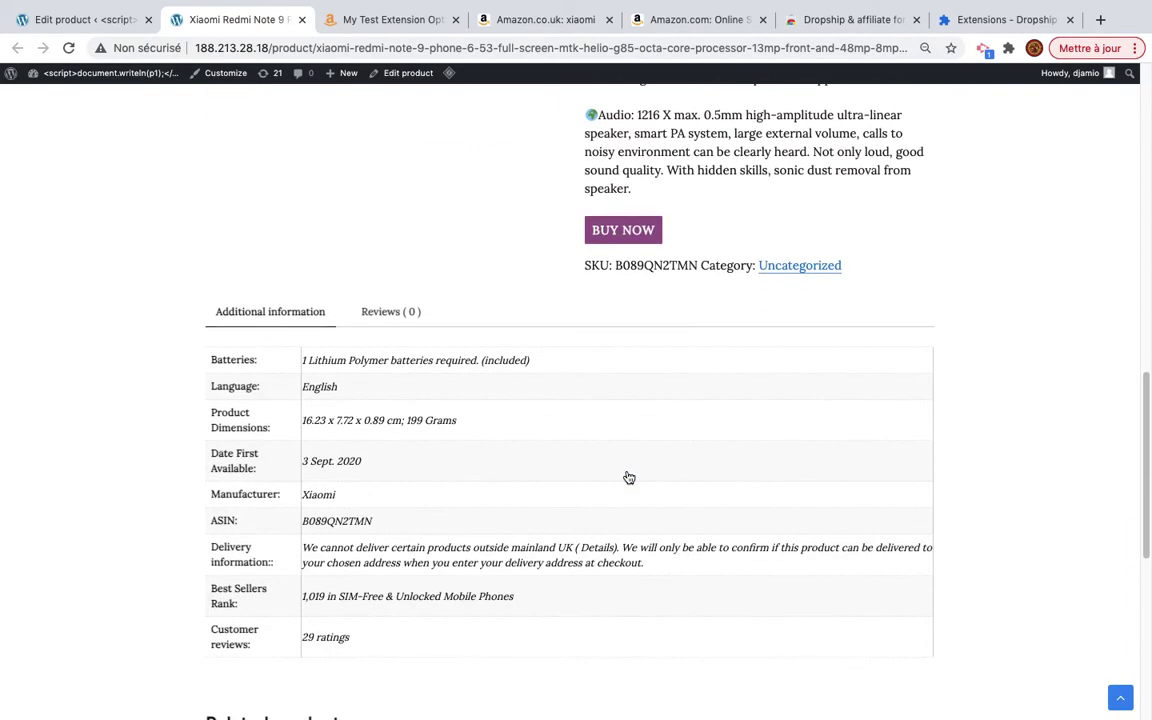
drag(267, 374, 459, 560)
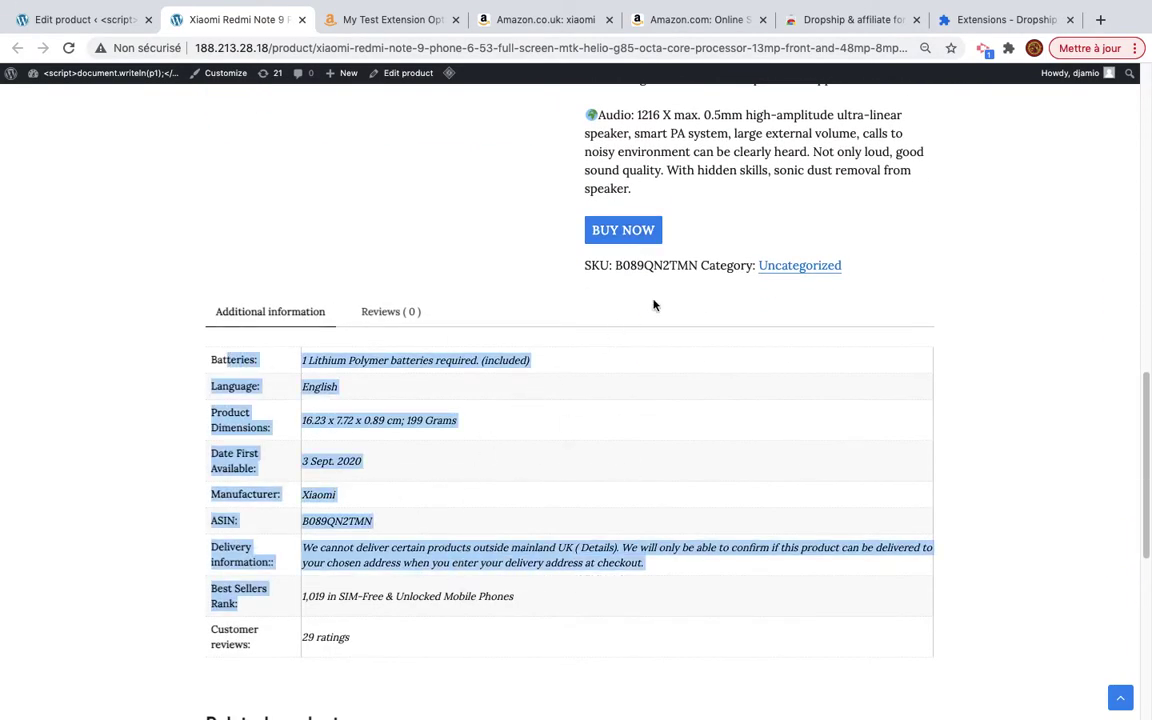
drag(617, 262, 667, 262)
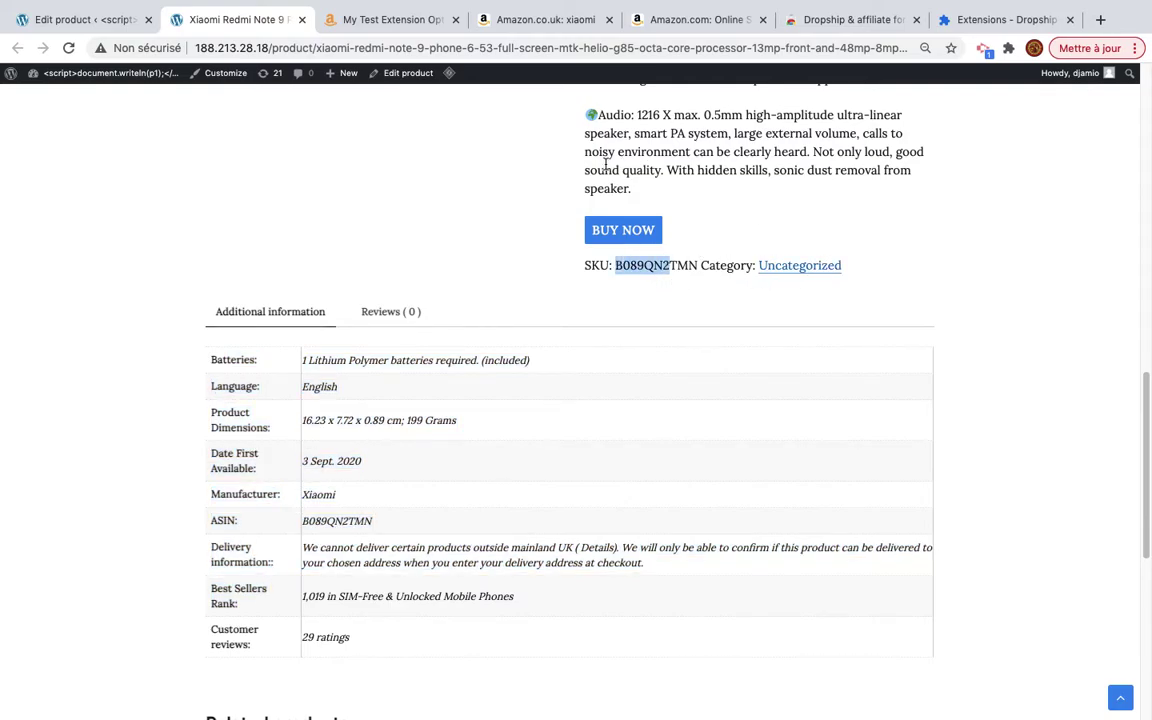
View the Redmi Note 9 product's reviews section
click(400, 312)
scroll(296, 589, up, 5)
scroll(334, 499, up, 7)
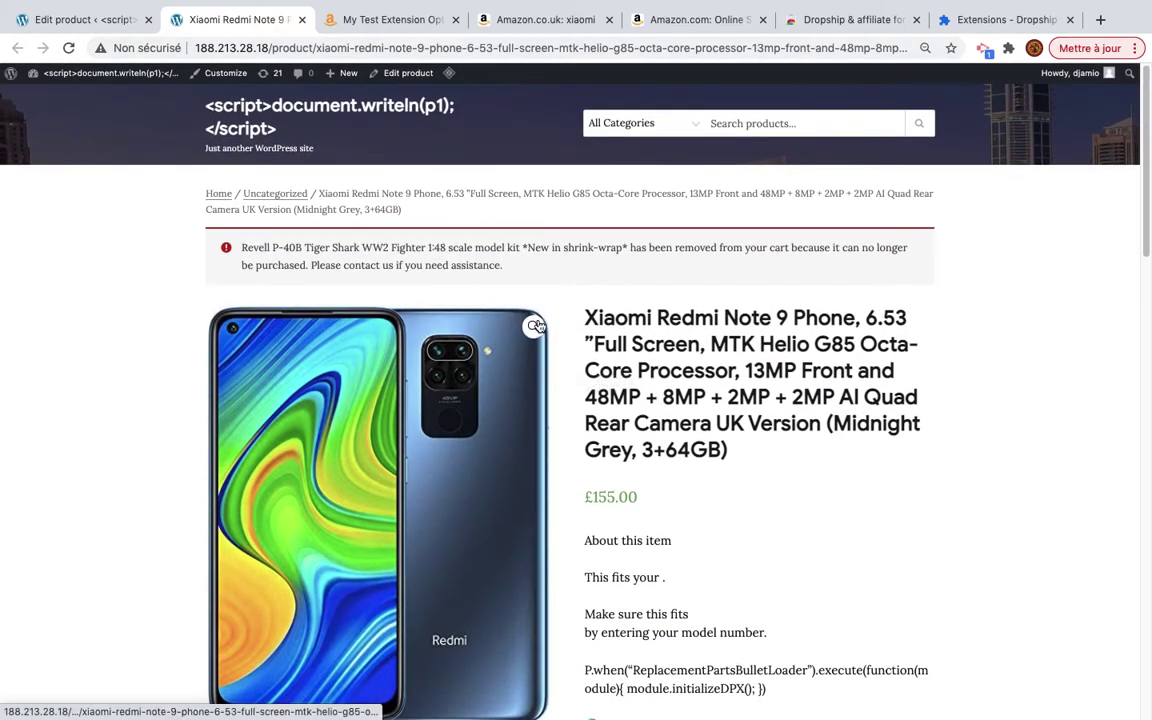
scroll(450, 290, down, 2)
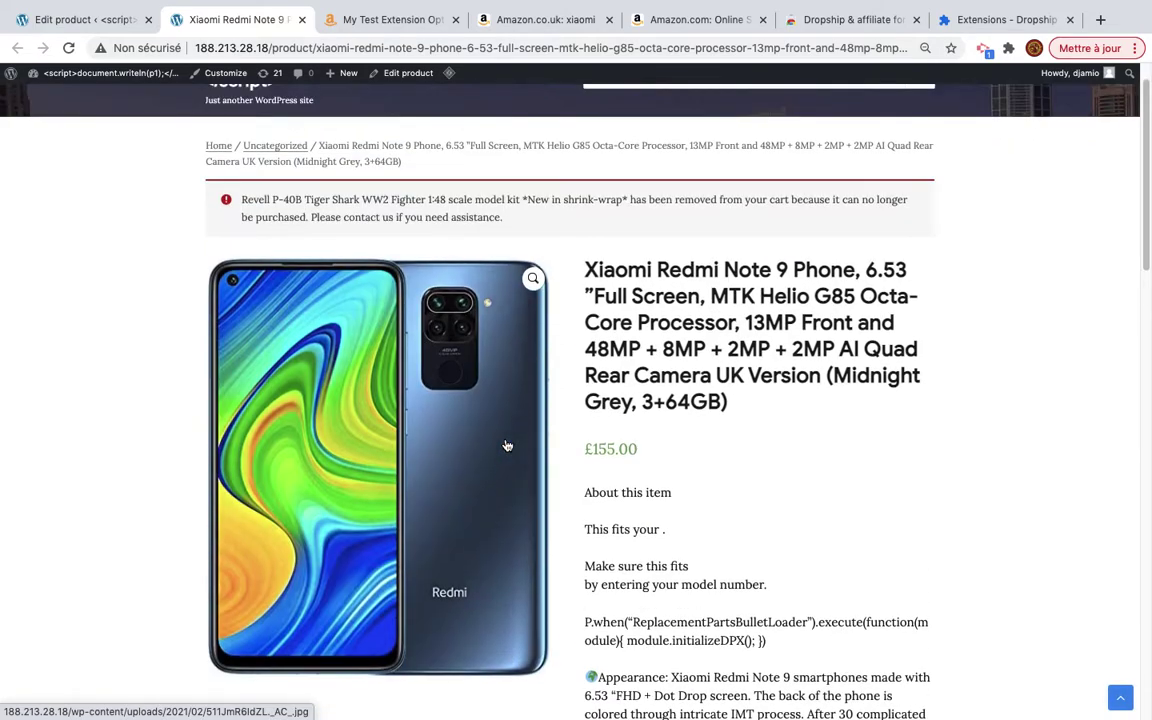
scroll(350, 240, up, 2)
Go to the Wooshark extension options and show its Config And Formula settings
click(370, 19)
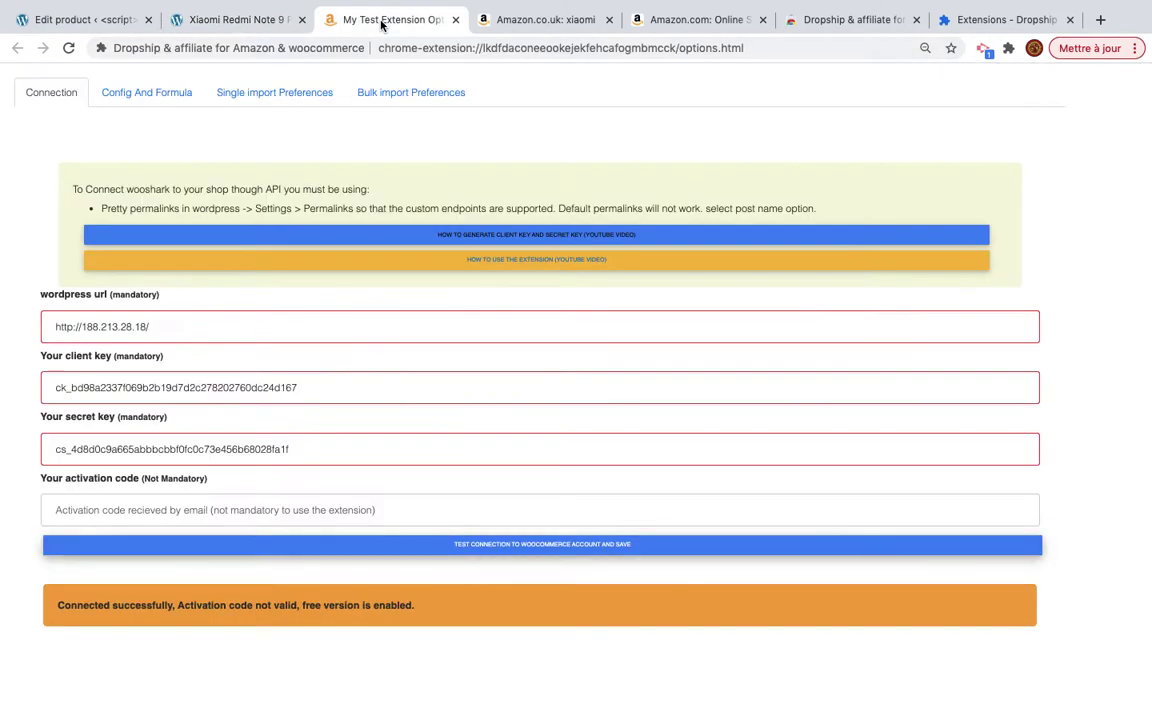
click(259, 22)
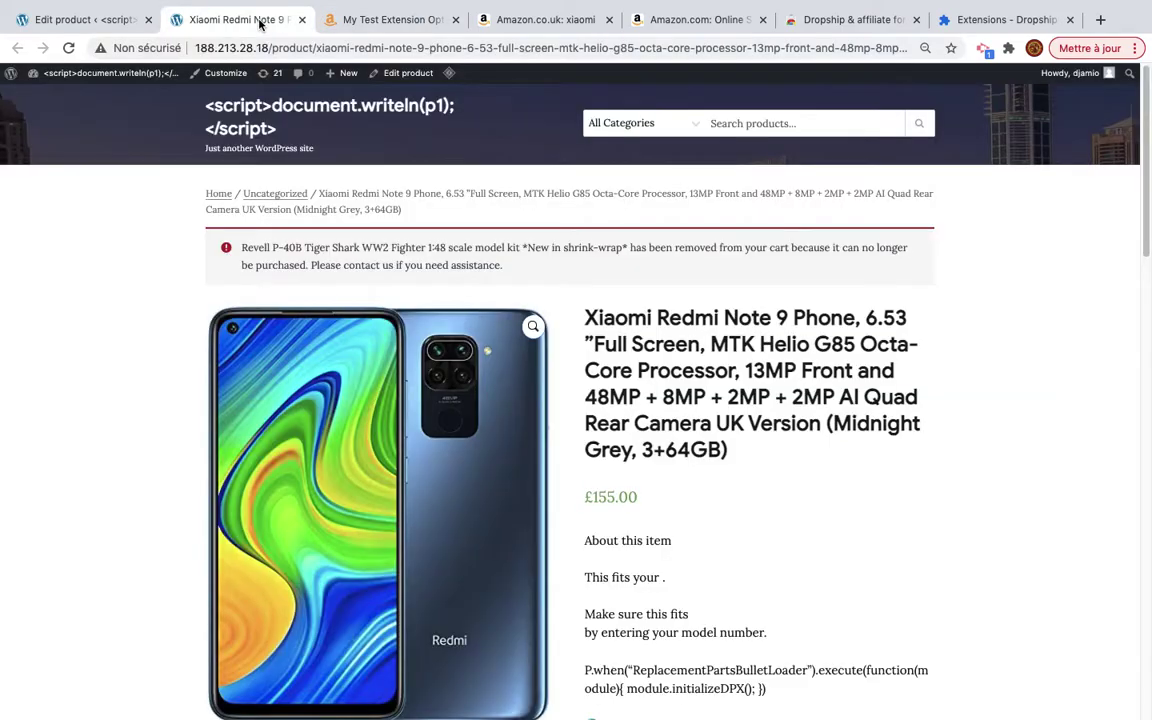
click(411, 21)
click(259, 24)
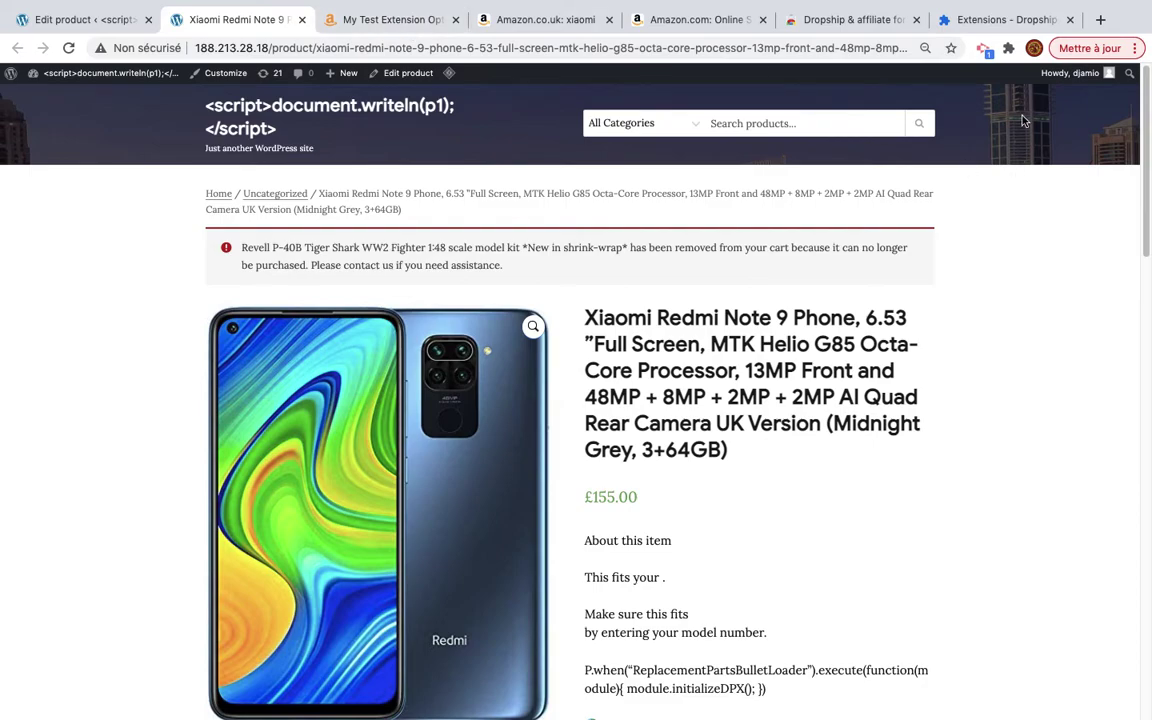
click(1009, 49)
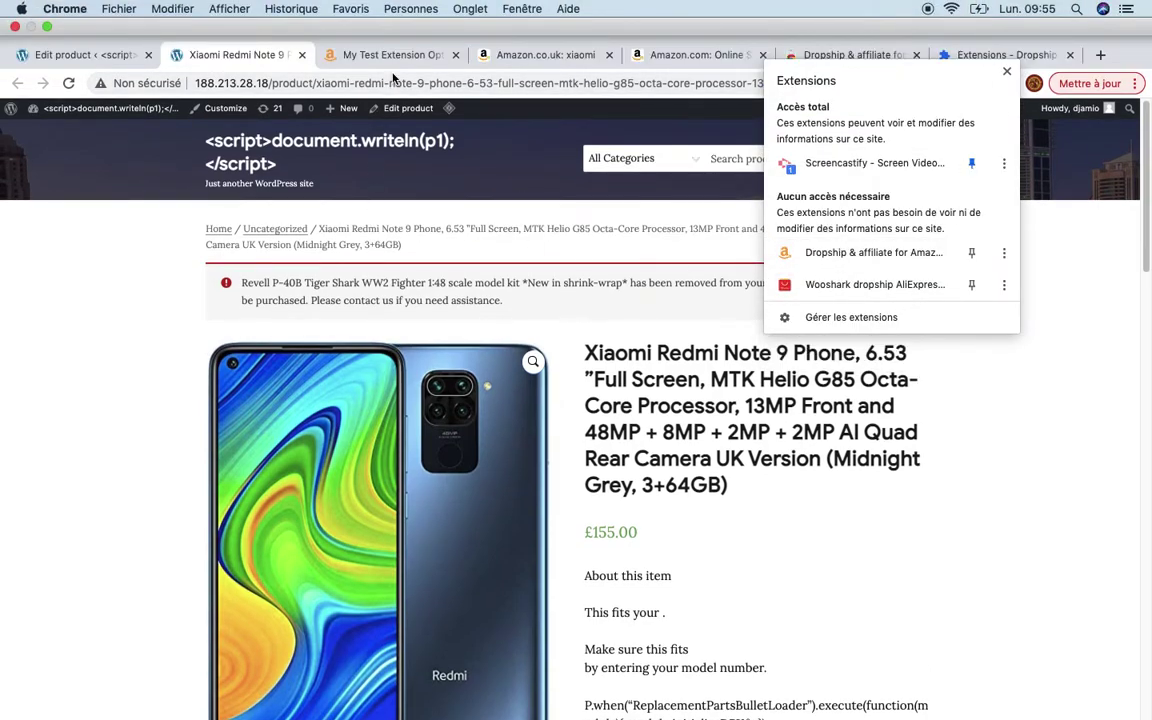
click(355, 57)
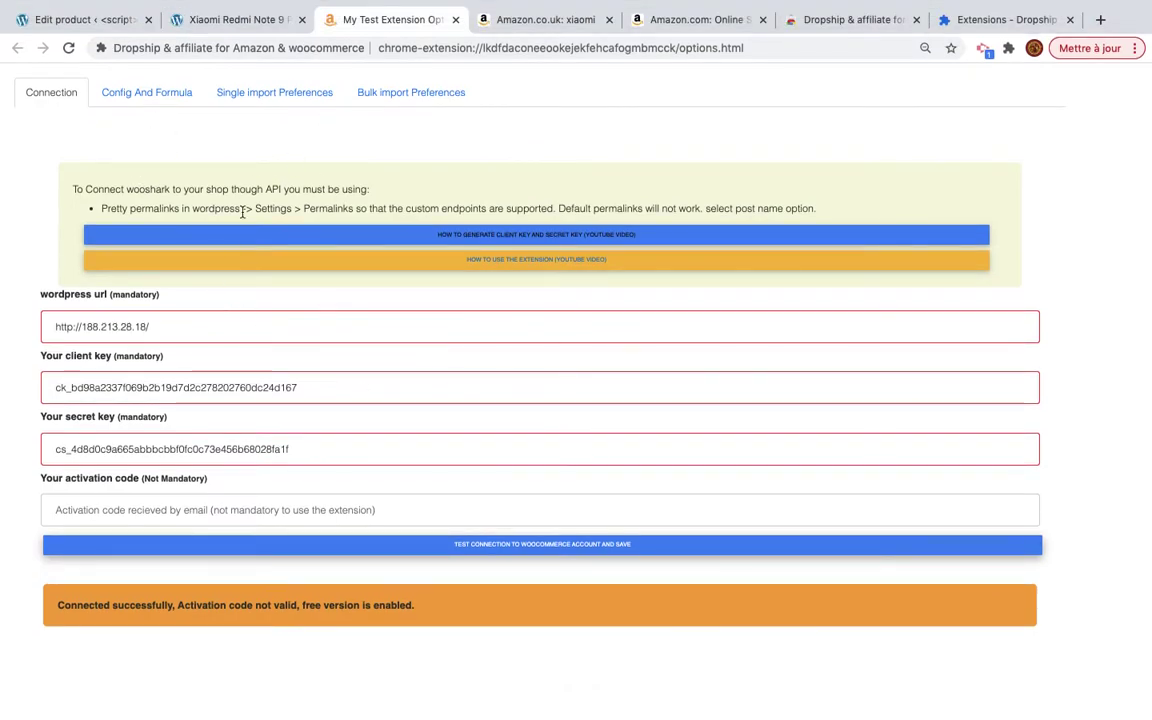
click(180, 92)
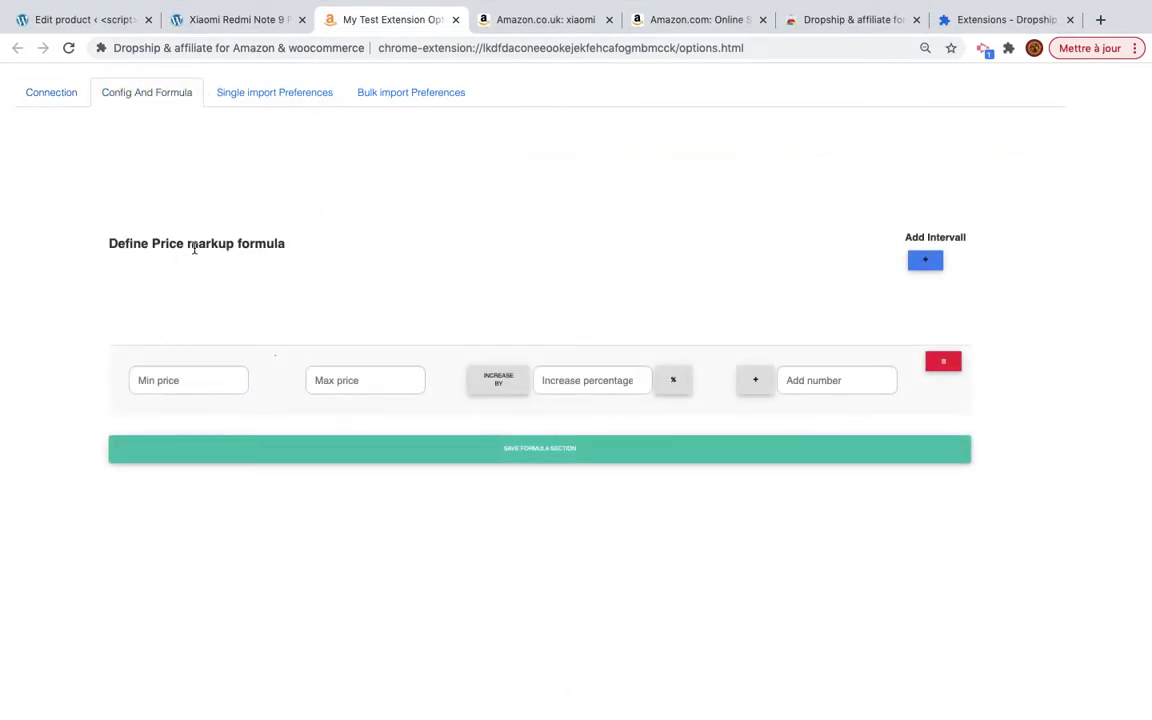
Set the markup formula price range to min 0 and max 10000000
click(185, 391)
click(193, 418)
click(337, 391)
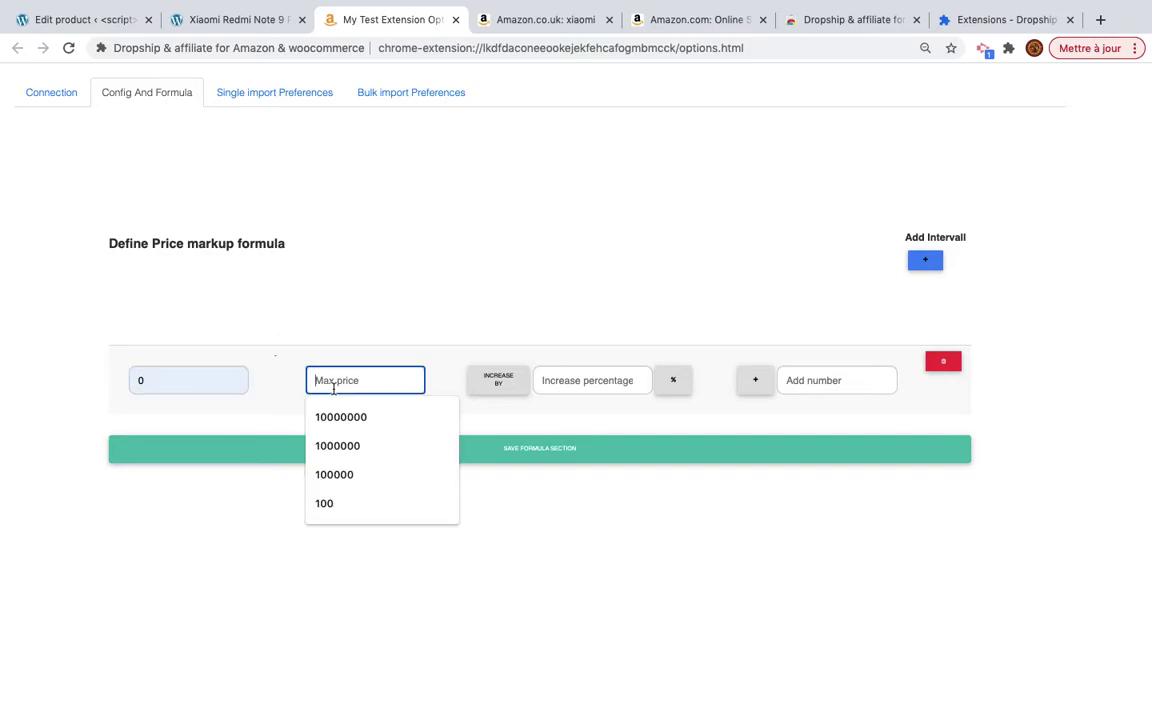
click(341, 418)
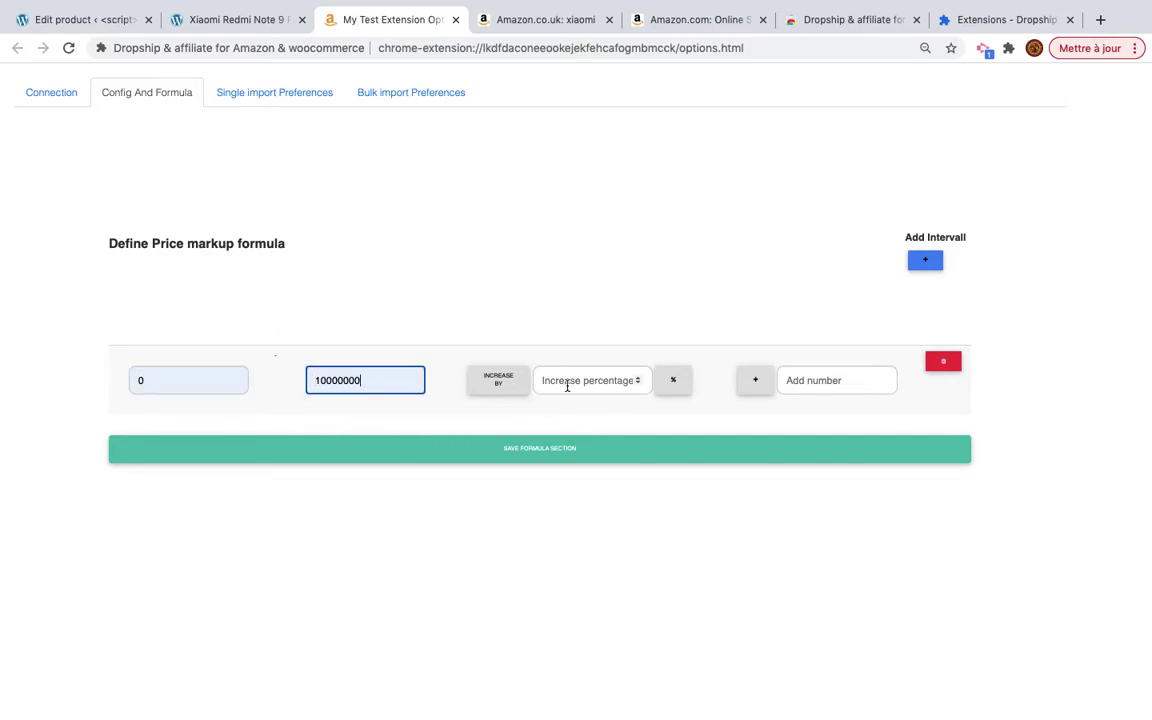
click(190, 382)
click(380, 382)
Set the increase percentage to 100 and the added amount to 2
click(594, 385)
text(100)
click(790, 379)
text(2)
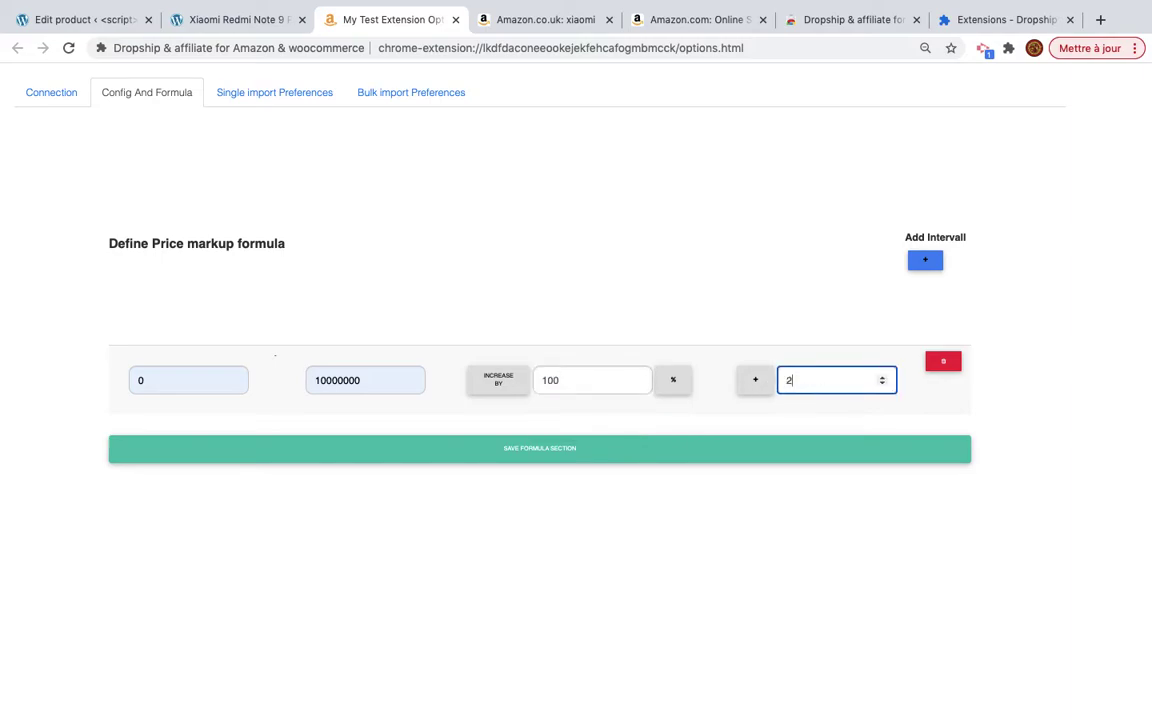
click(738, 587)
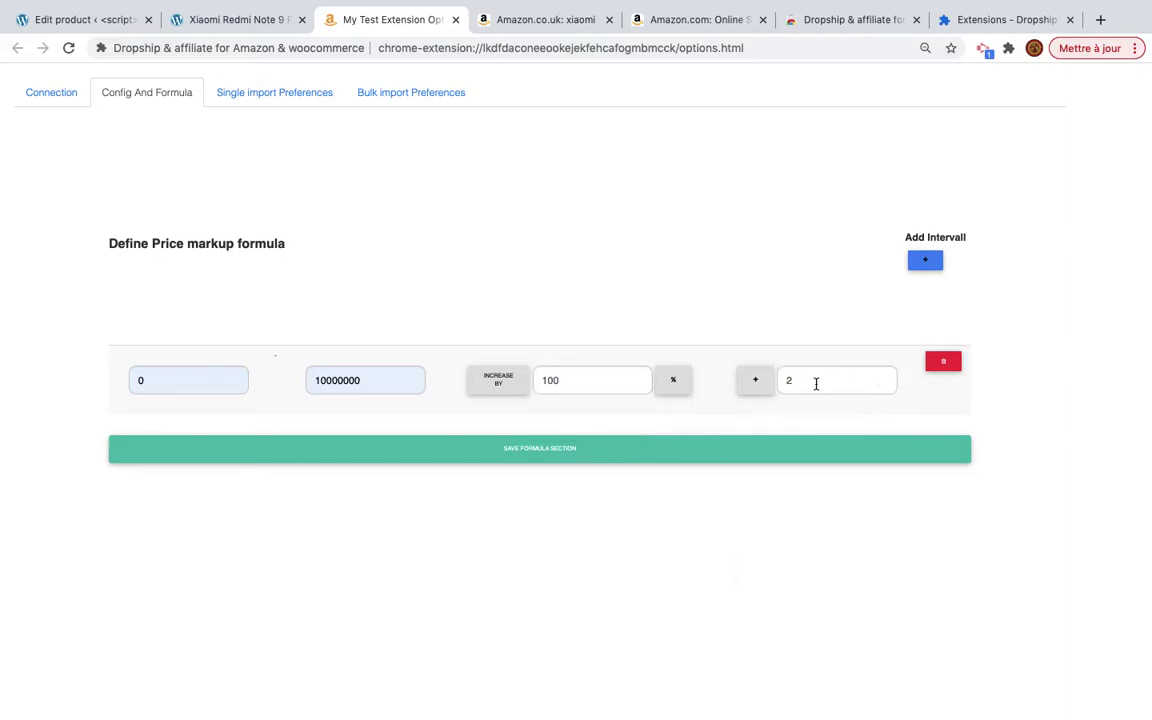
Reopen the extension options from the extensions page and show Single import Preferences
click(540, 20)
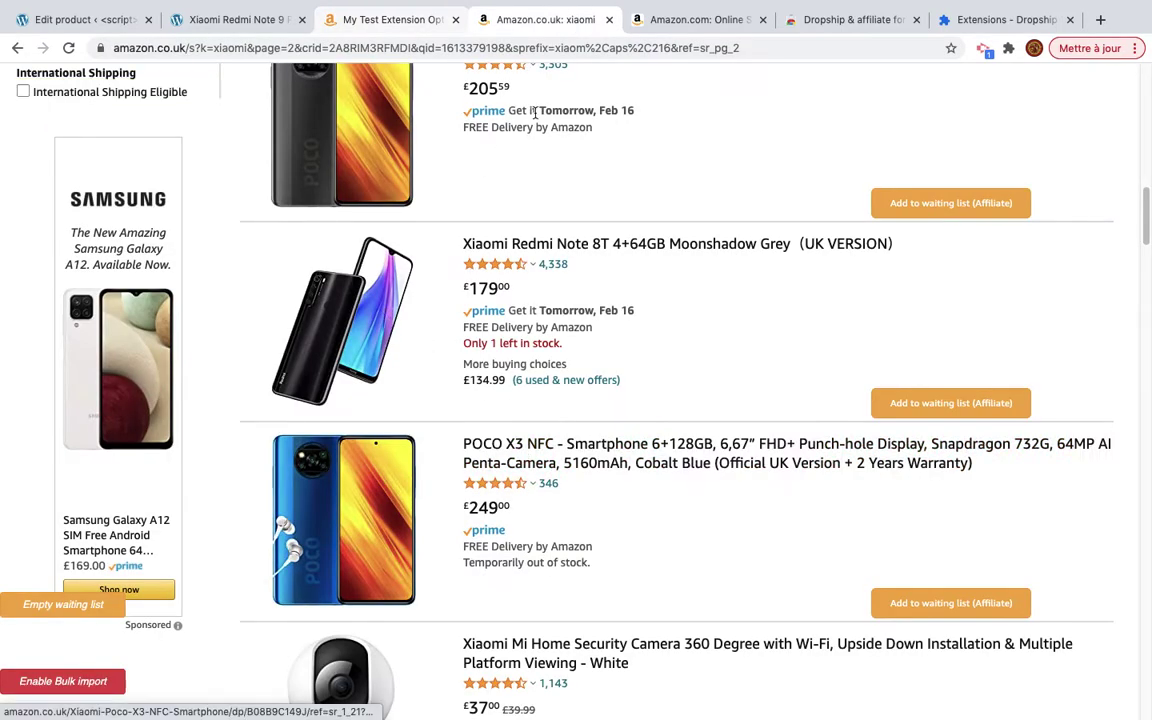
click(1000, 20)
click(386, 541)
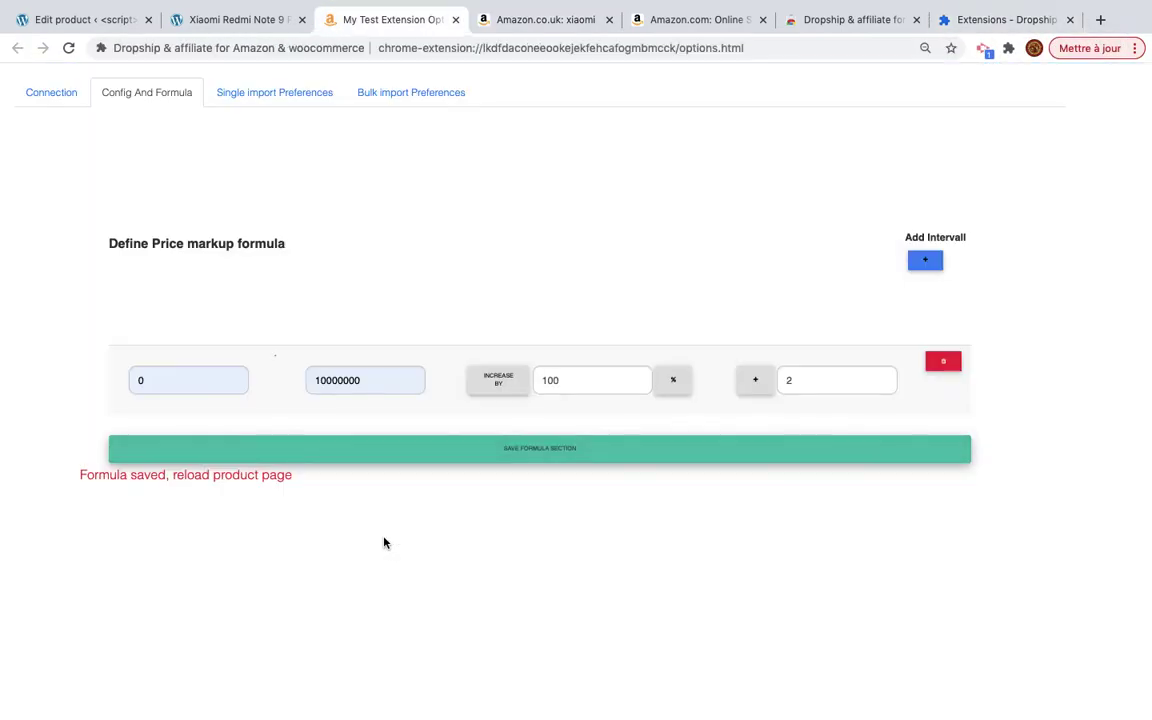
click(263, 95)
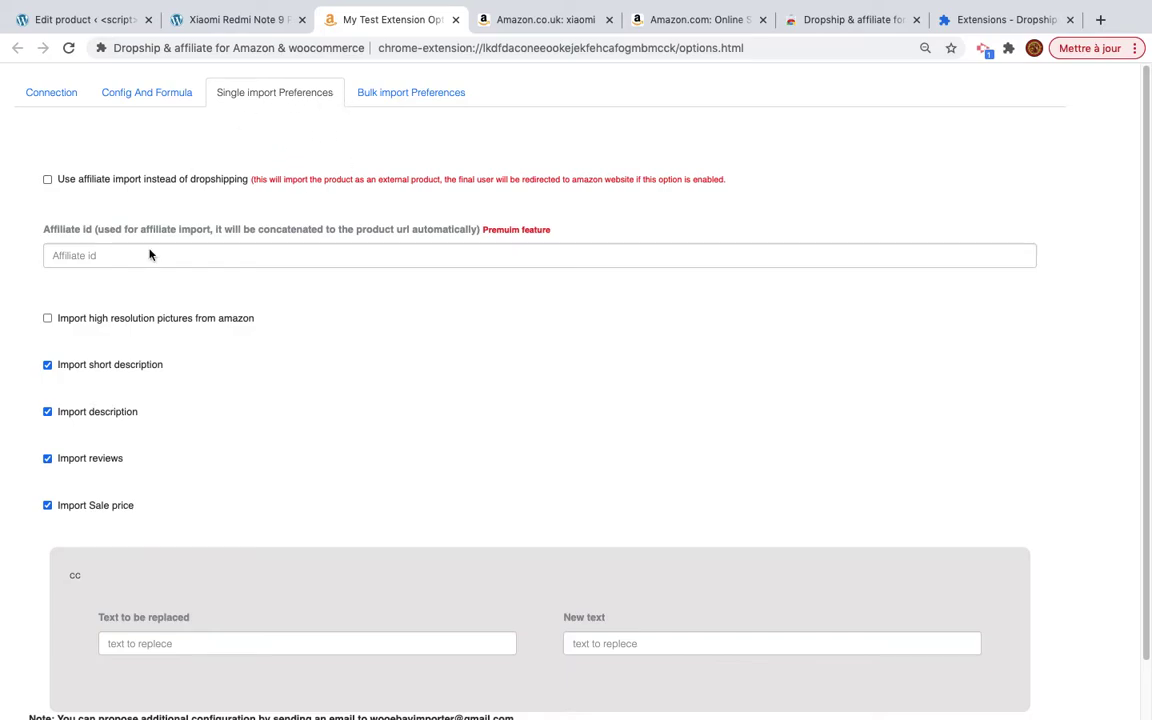
Look over the Bulk import Preferences tab, briefly checking the connection settings
click(378, 100)
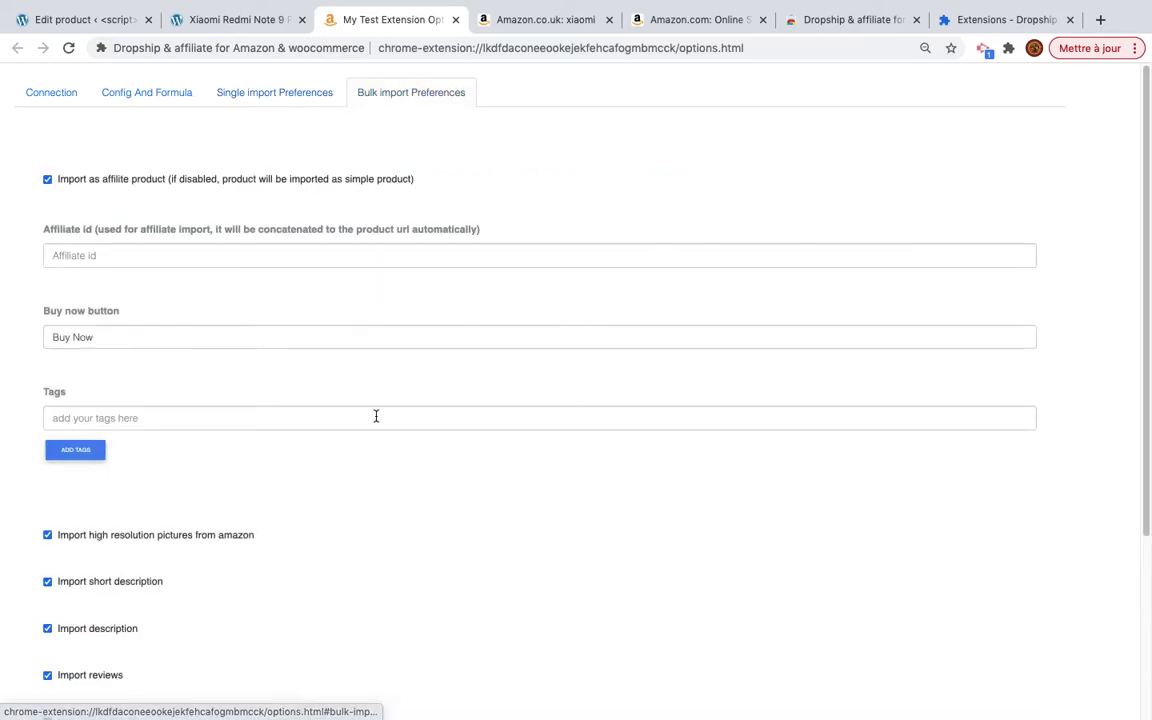
scroll(375, 416, down, 5)
scroll(375, 414, up, 3)
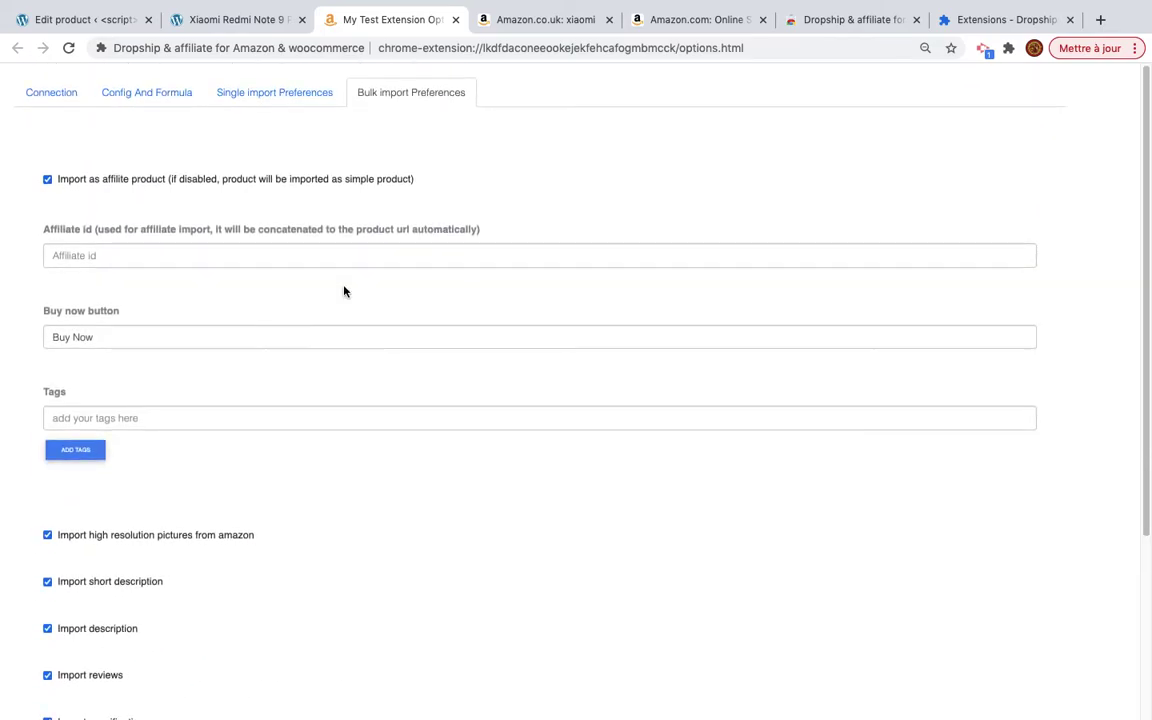
scroll(345, 290, down, 3)
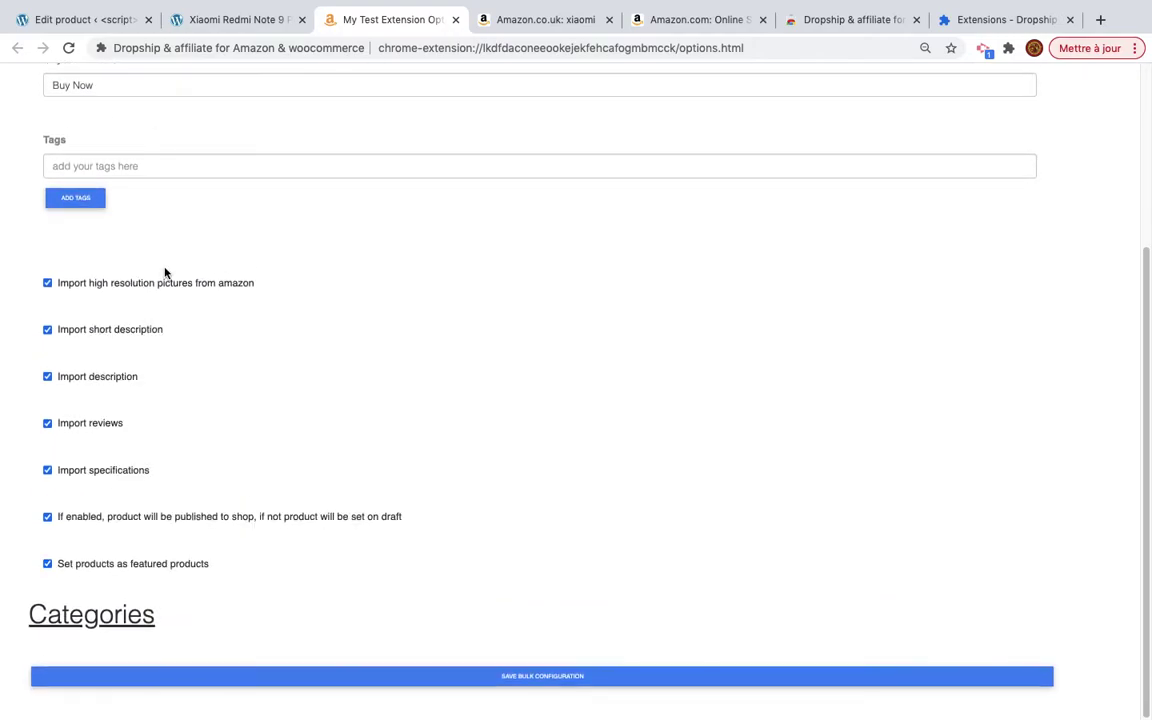
scroll(165, 272, up, 3)
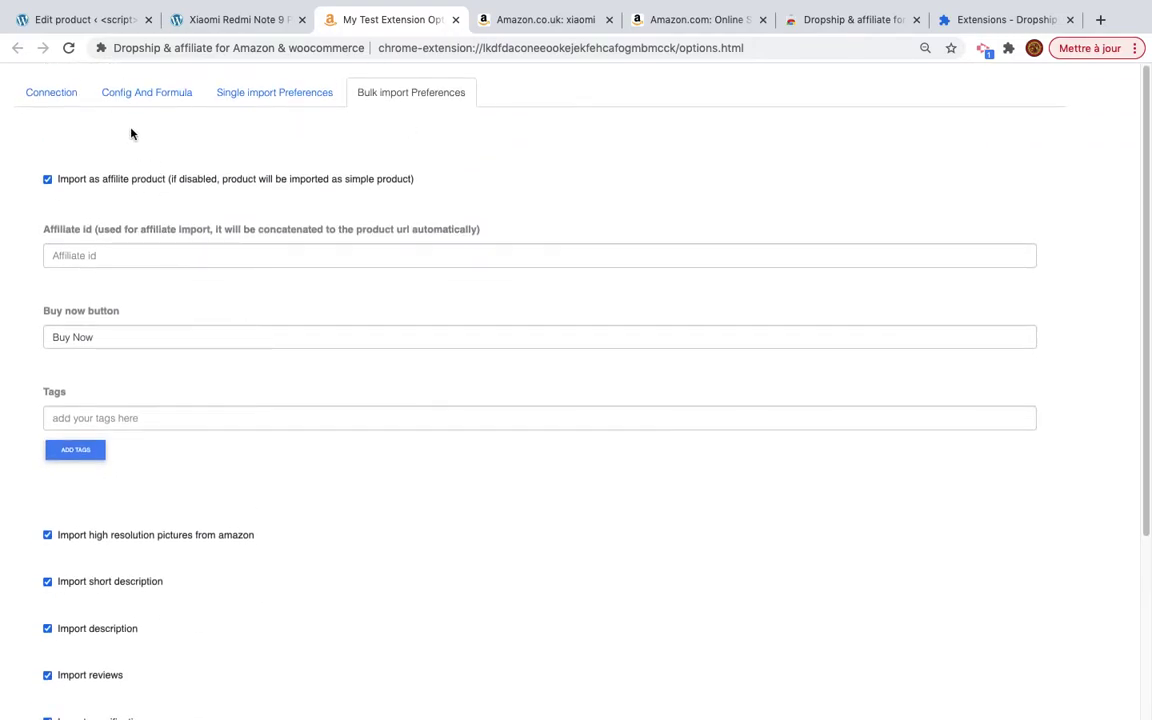
click(47, 92)
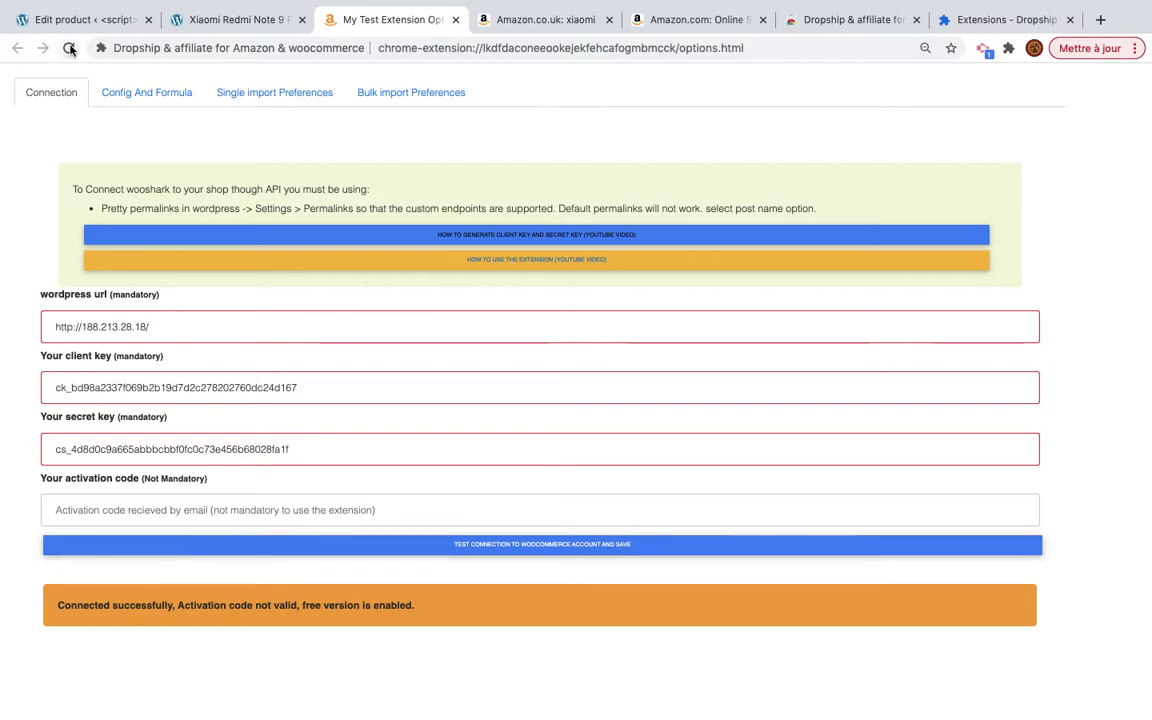
click(405, 93)
scroll(363, 380, down, 10)
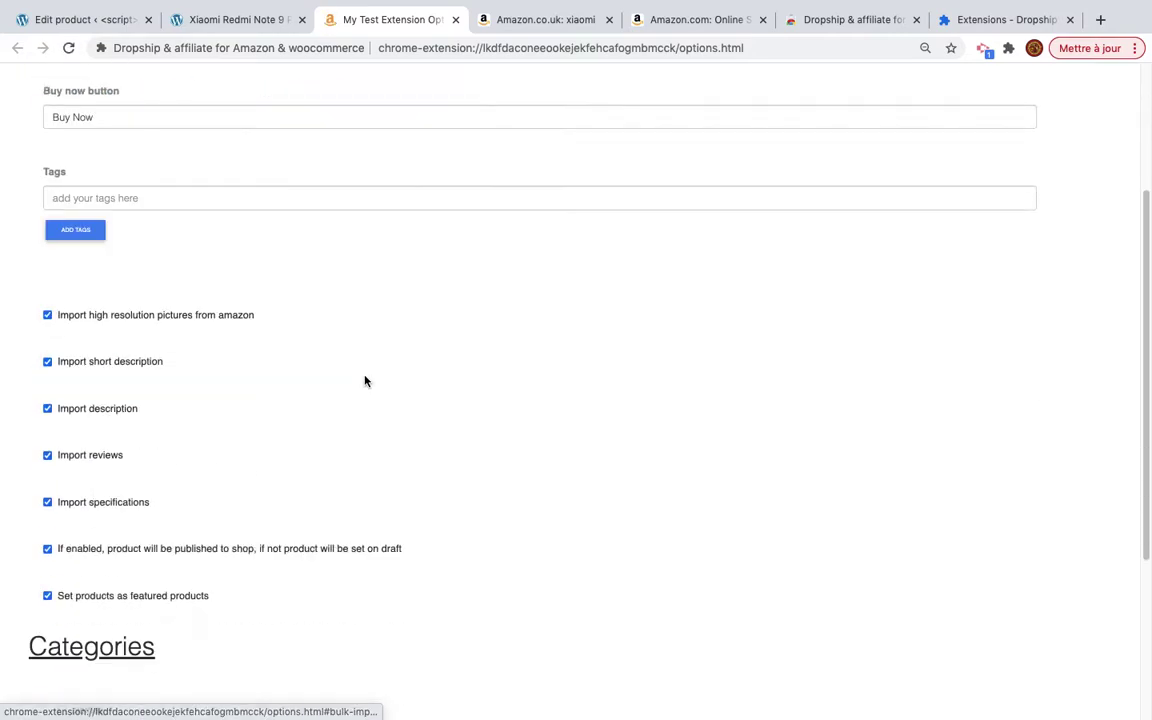
scroll(363, 380, up, 8)
scroll(198, 211, up, 2)
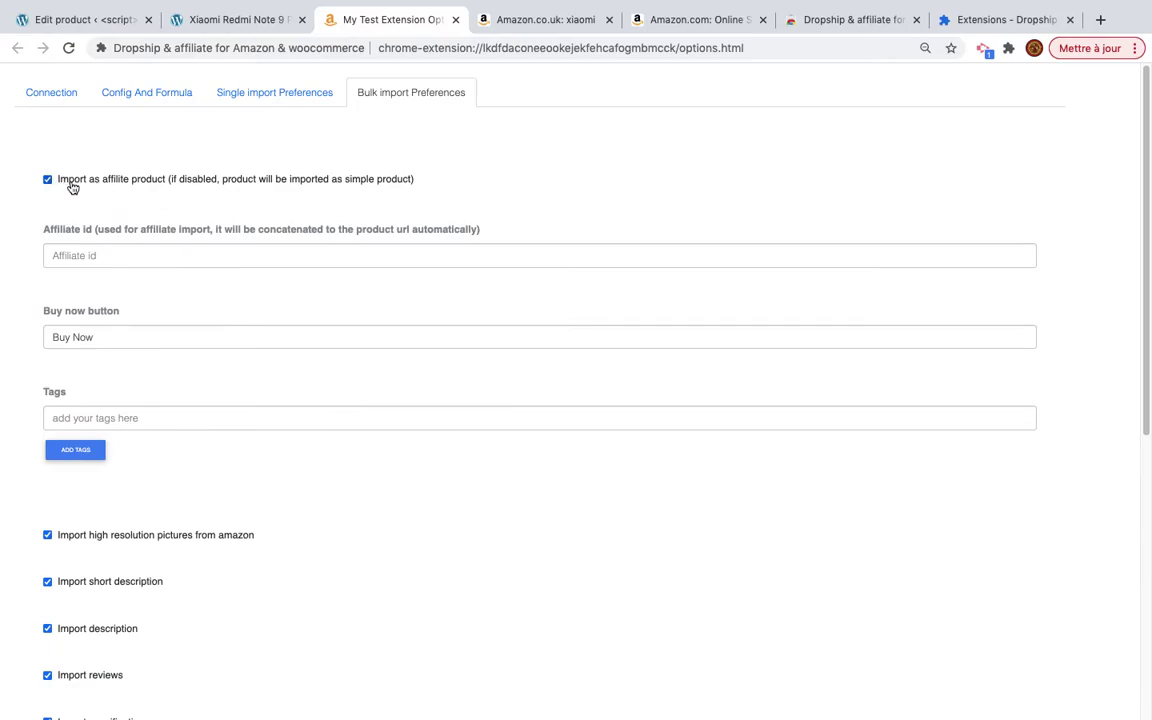
Keep 'Import as affiliate product' switched on
drag(60, 181, 160, 187)
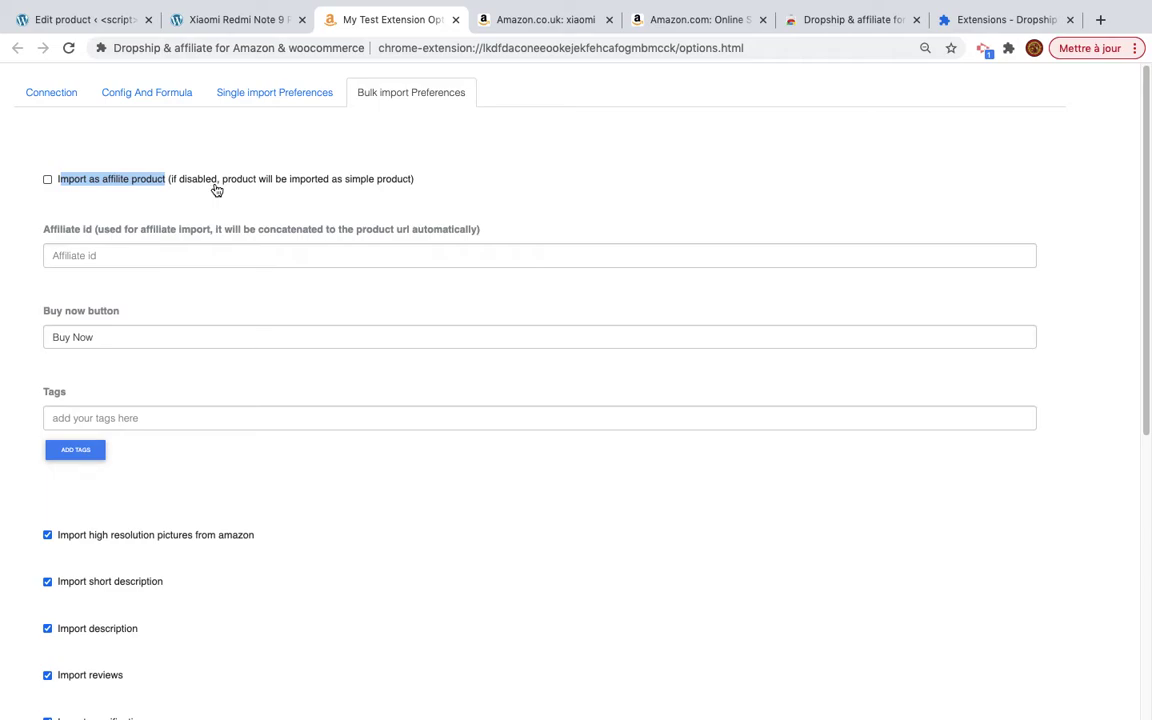
click(47, 179)
click(116, 155)
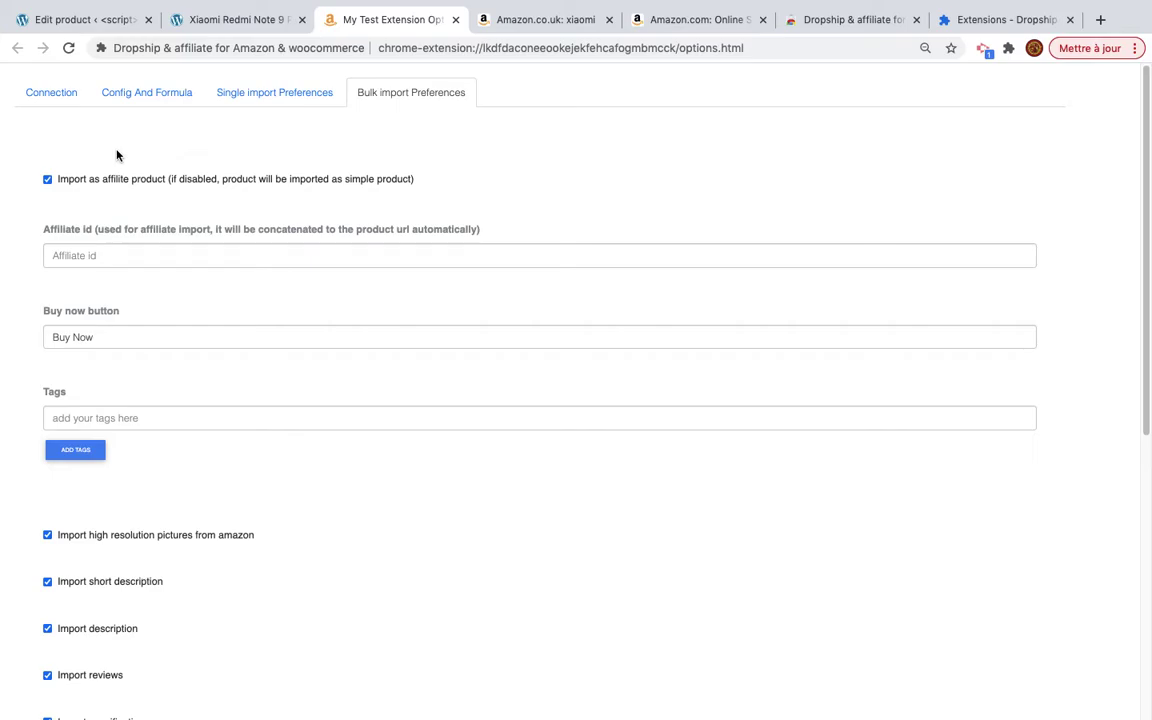
click(112, 255)
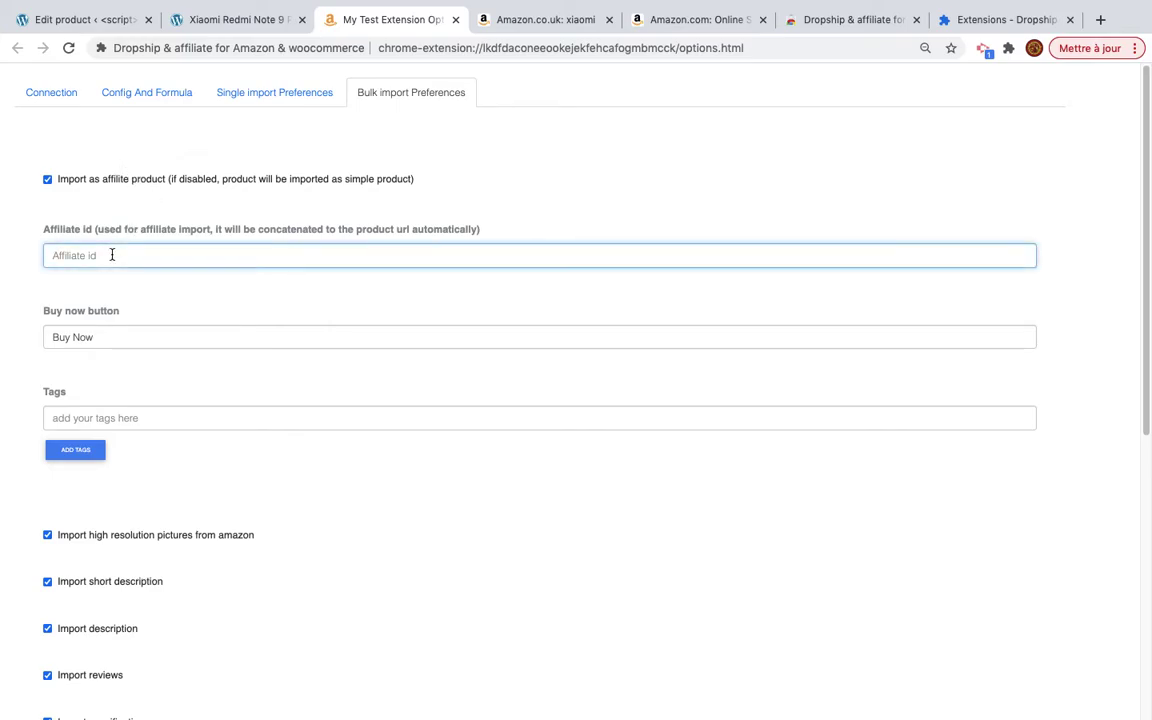
text(toto-2020)
drag(123, 340, 0, 345)
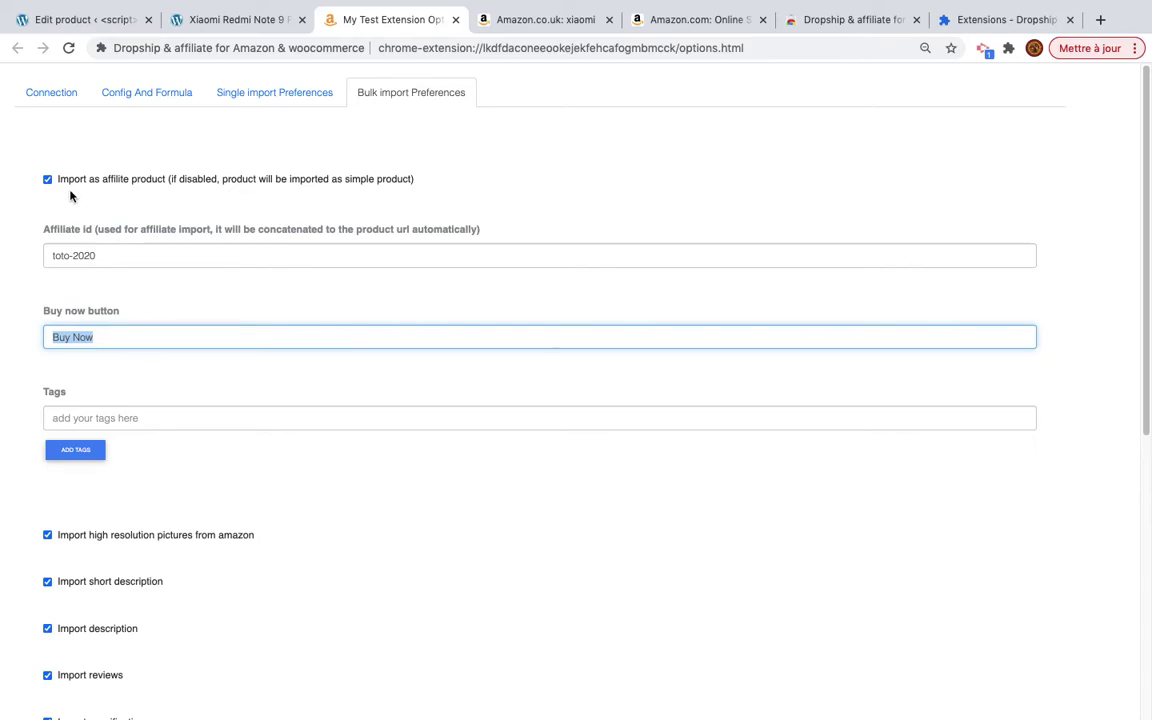
click(123, 341)
click(181, 422)
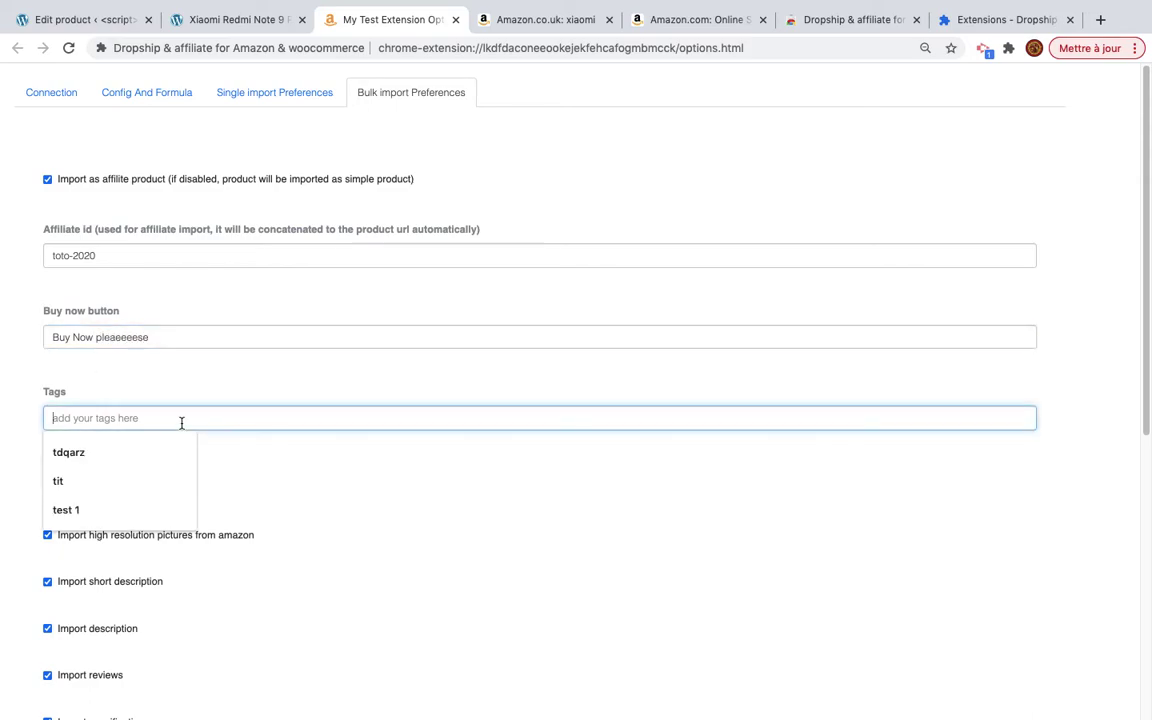
click(119, 385)
click(168, 418)
text(stylish)
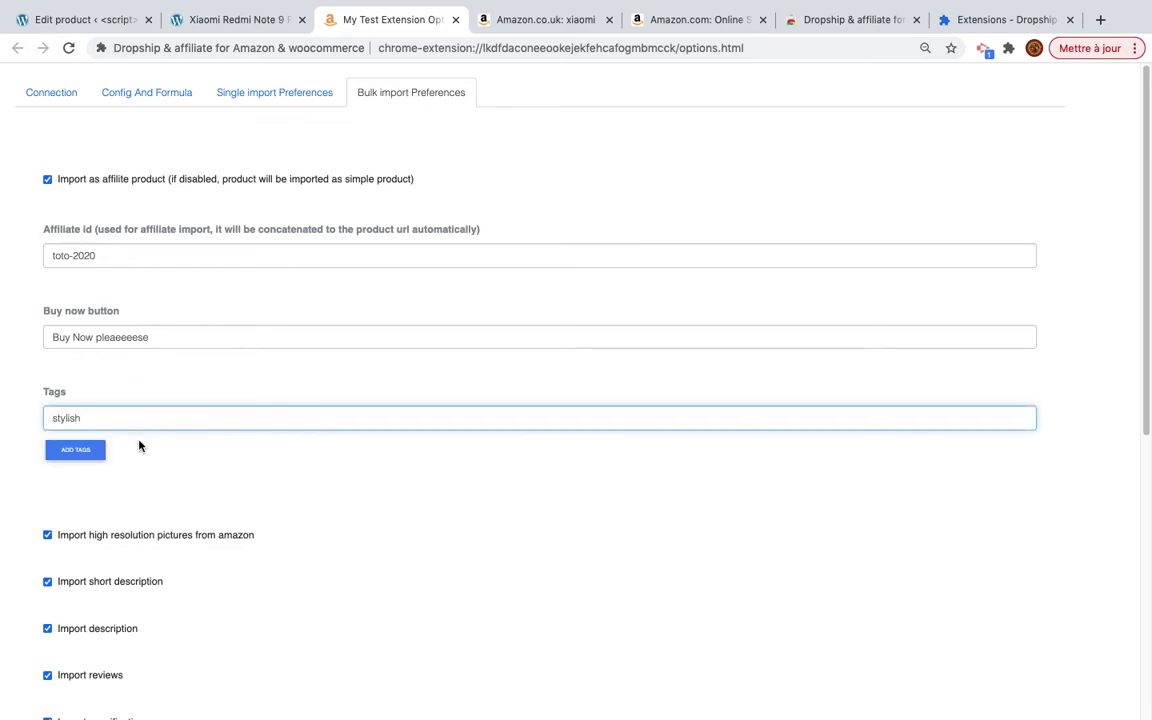
click(75, 449)
click(90, 417)
text(good)
click(85, 449)
scroll(219, 509, down, 2)
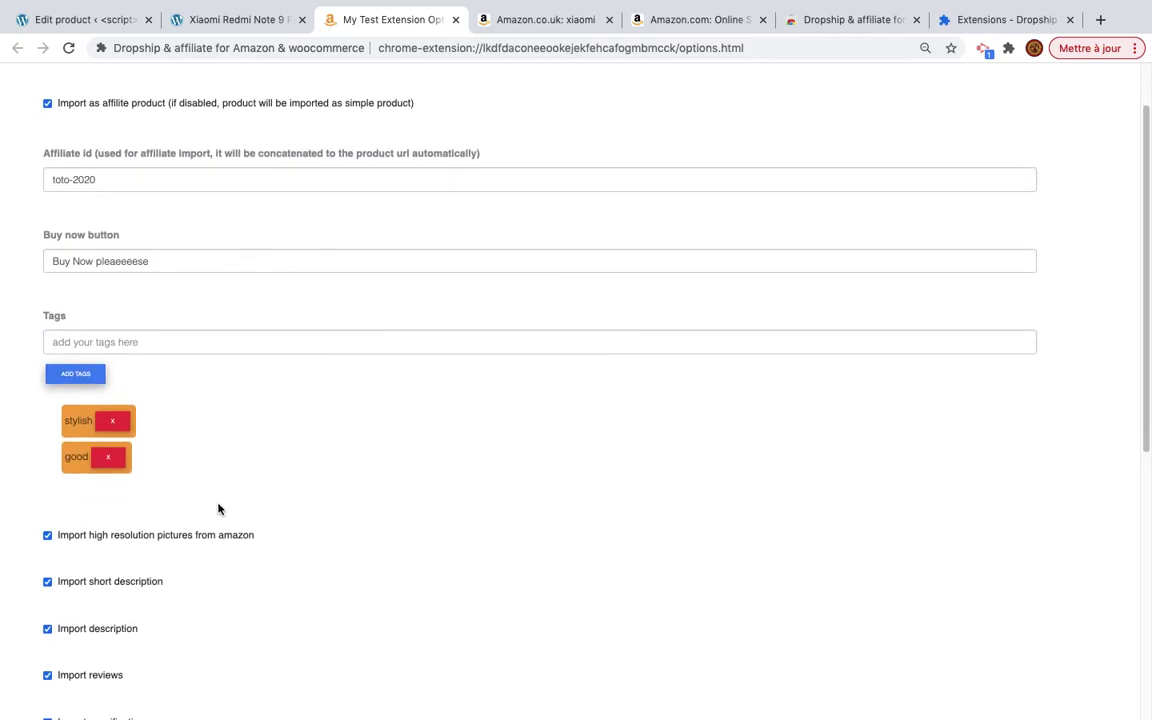
scroll(219, 509, down, 2)
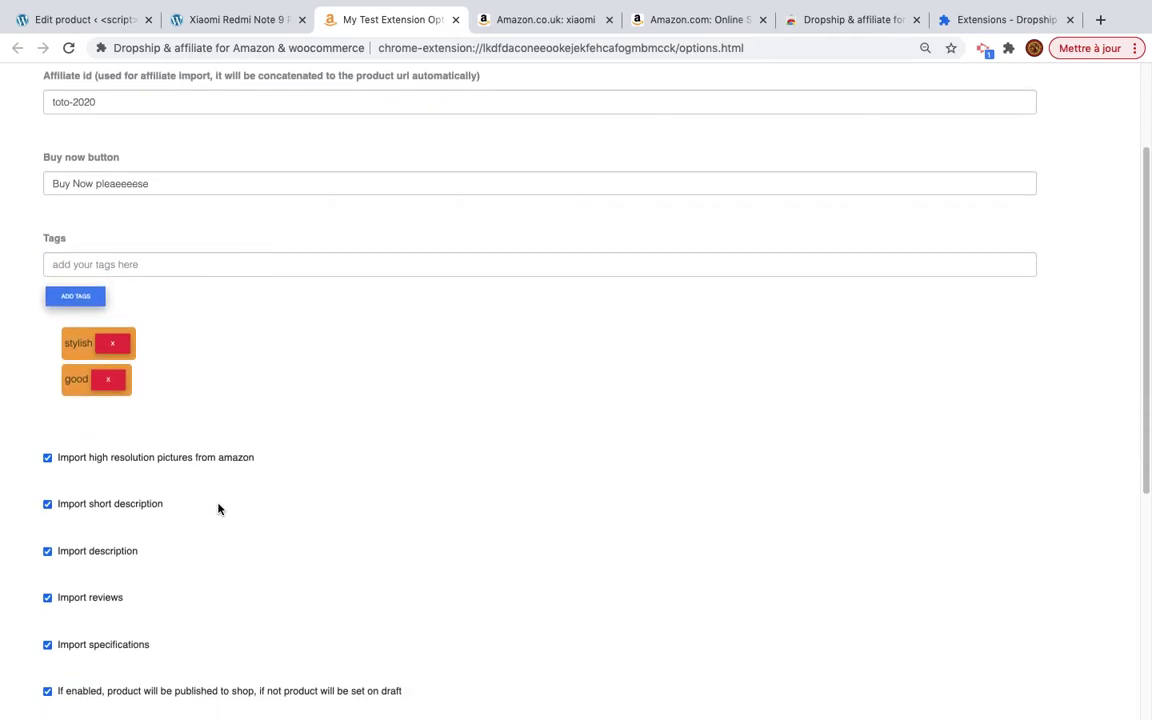
scroll(125, 438, down, 1)
scroll(208, 365, down, 2)
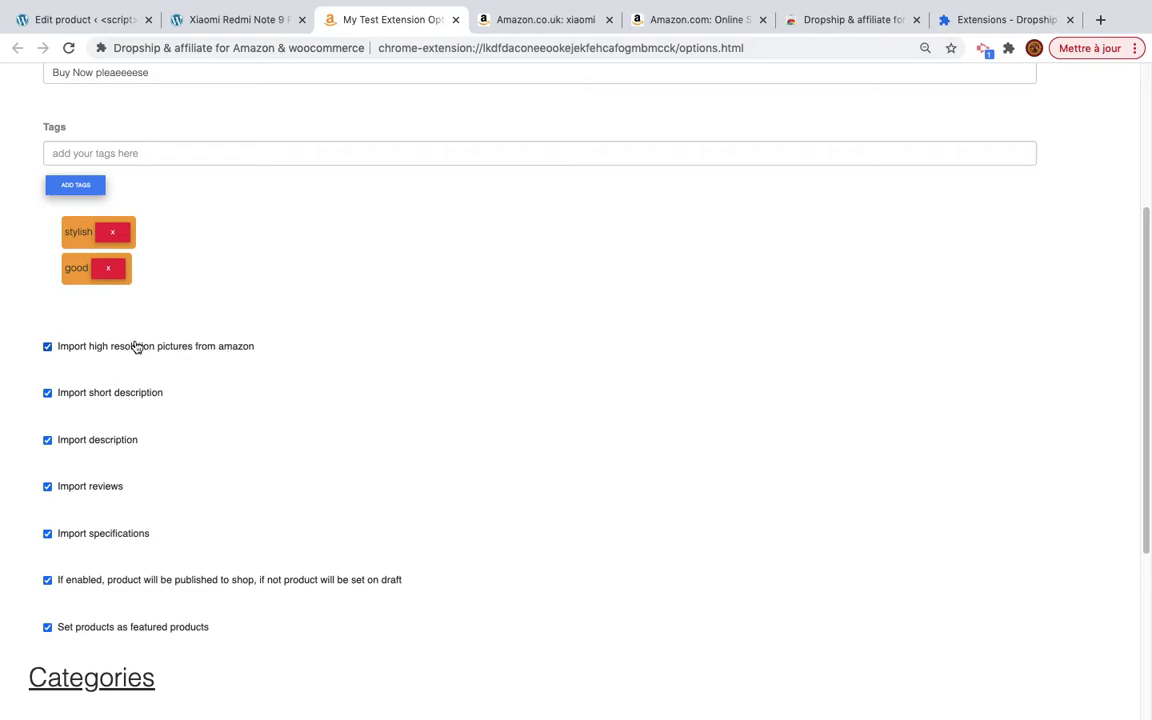
Turn off high-resolution Amazon pictures, tick the game and shoes categories, and save the bulk configuration
click(104, 350)
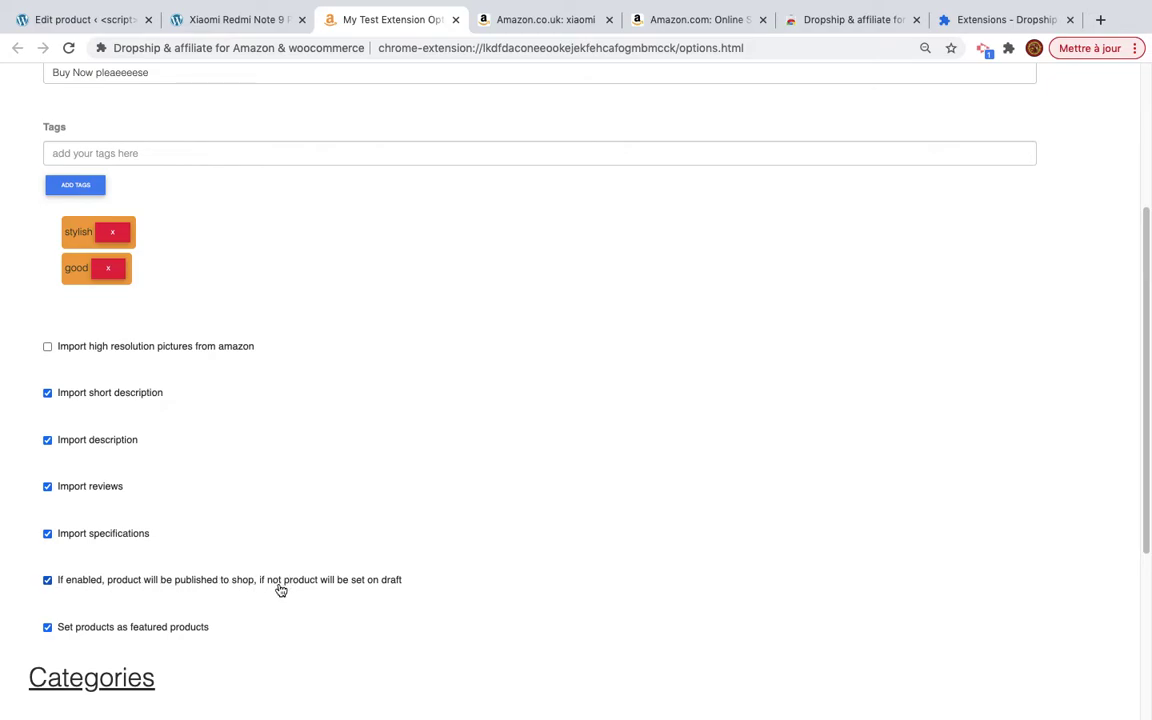
scroll(128, 635, down, 1)
scroll(155, 609, down, 5)
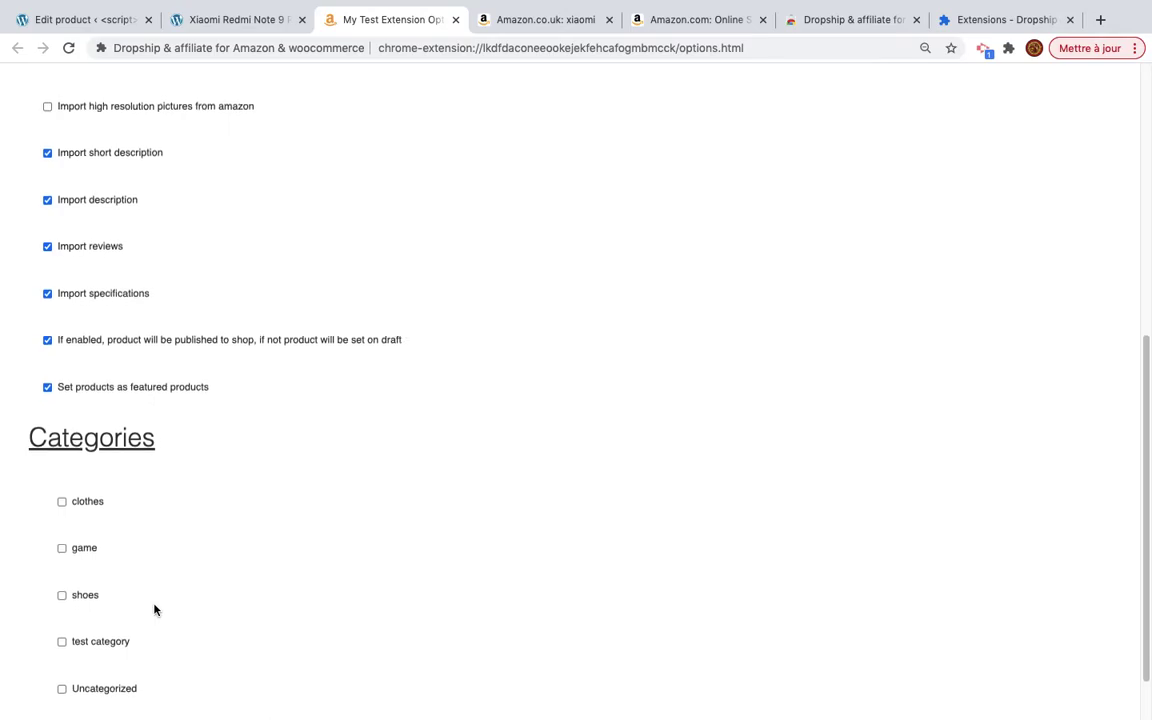
click(87, 549)
click(88, 597)
scroll(88, 603, down, 2)
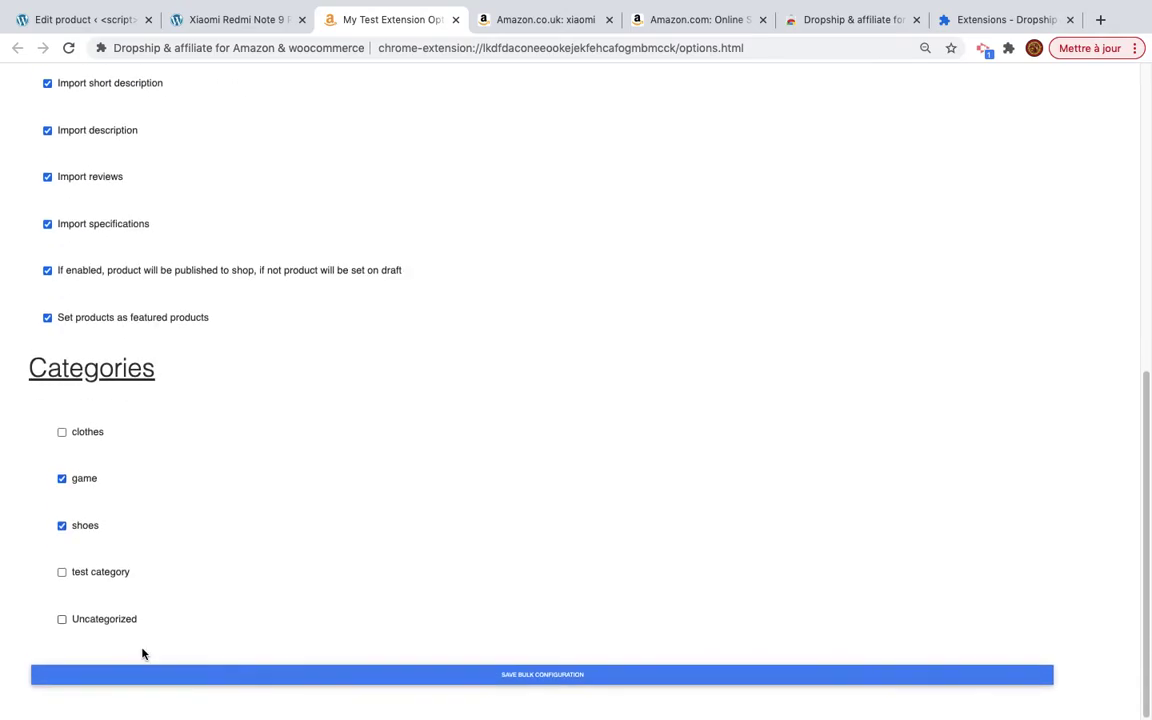
click(288, 680)
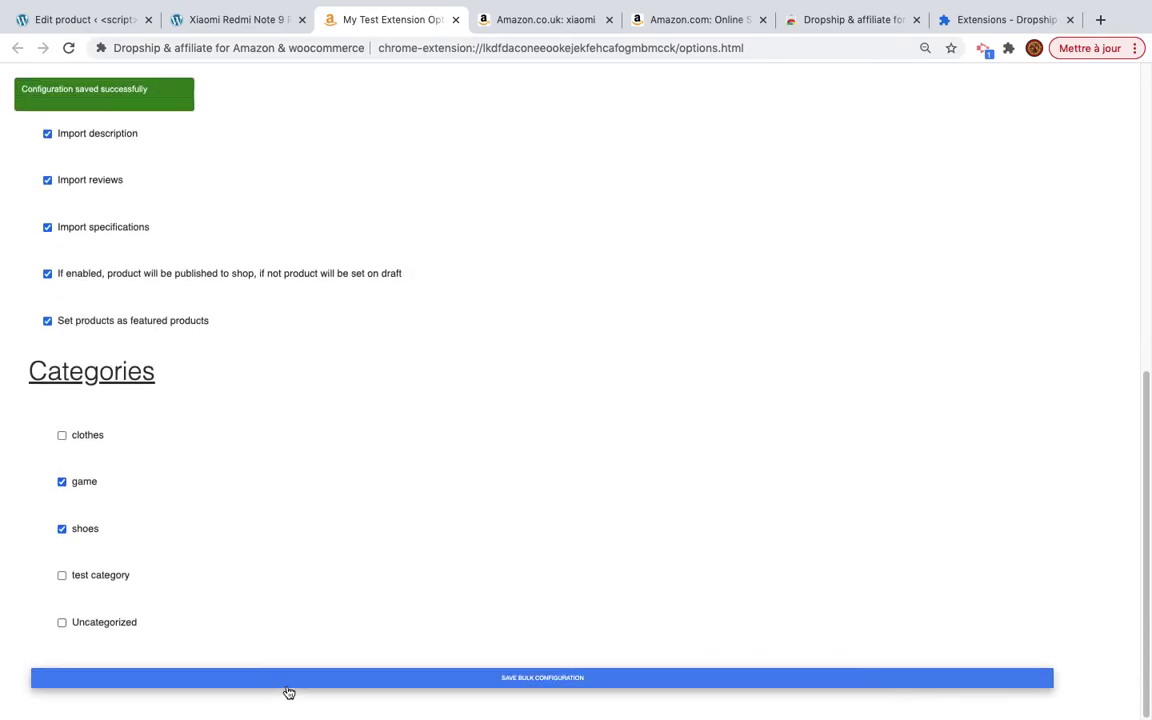
click(535, 20)
Replace the old search term and search Amazon.co.uk for 'smarphone'
scroll(405, 200, up, 5)
scroll(405, 200, up, 10)
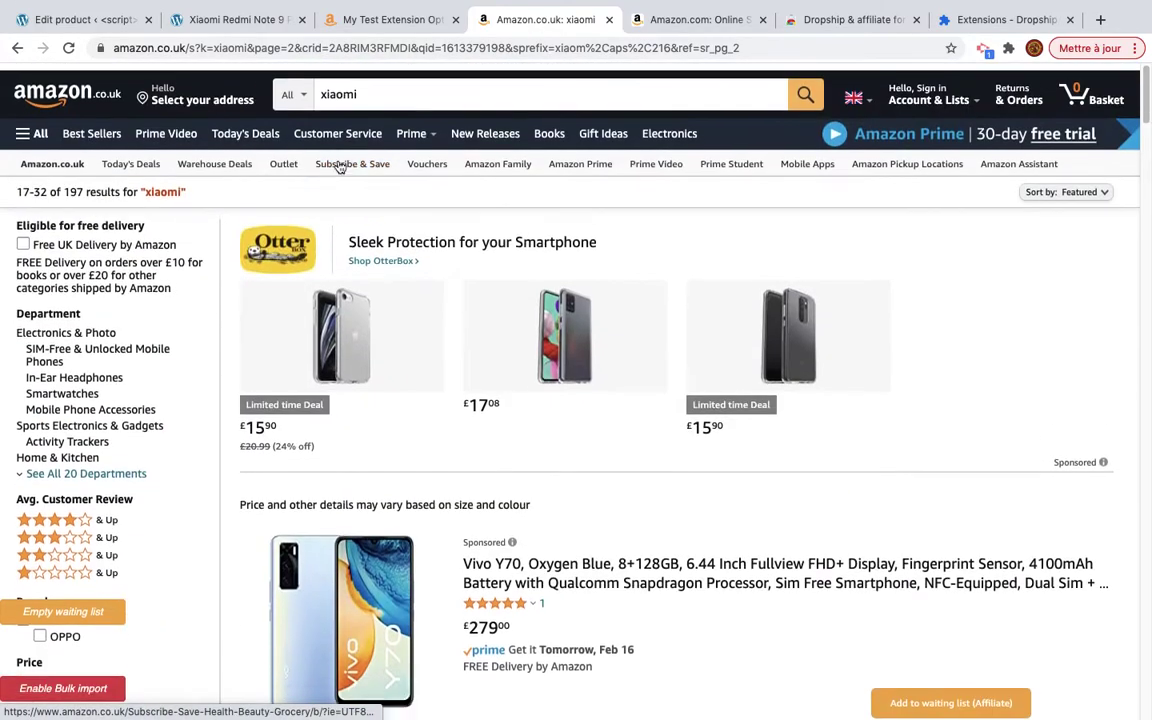
click(340, 87)
click(68, 48)
double_click(367, 92)
text(xiaomimart)
key(super+a)
text(smarphone)
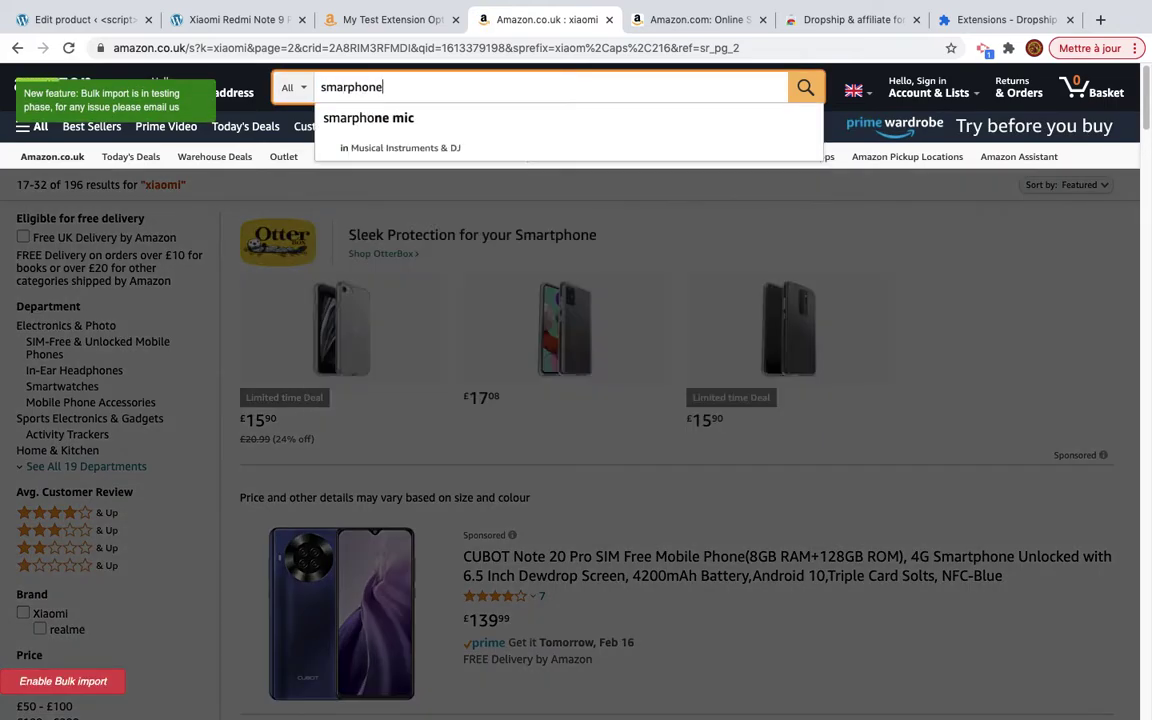
key(Return)
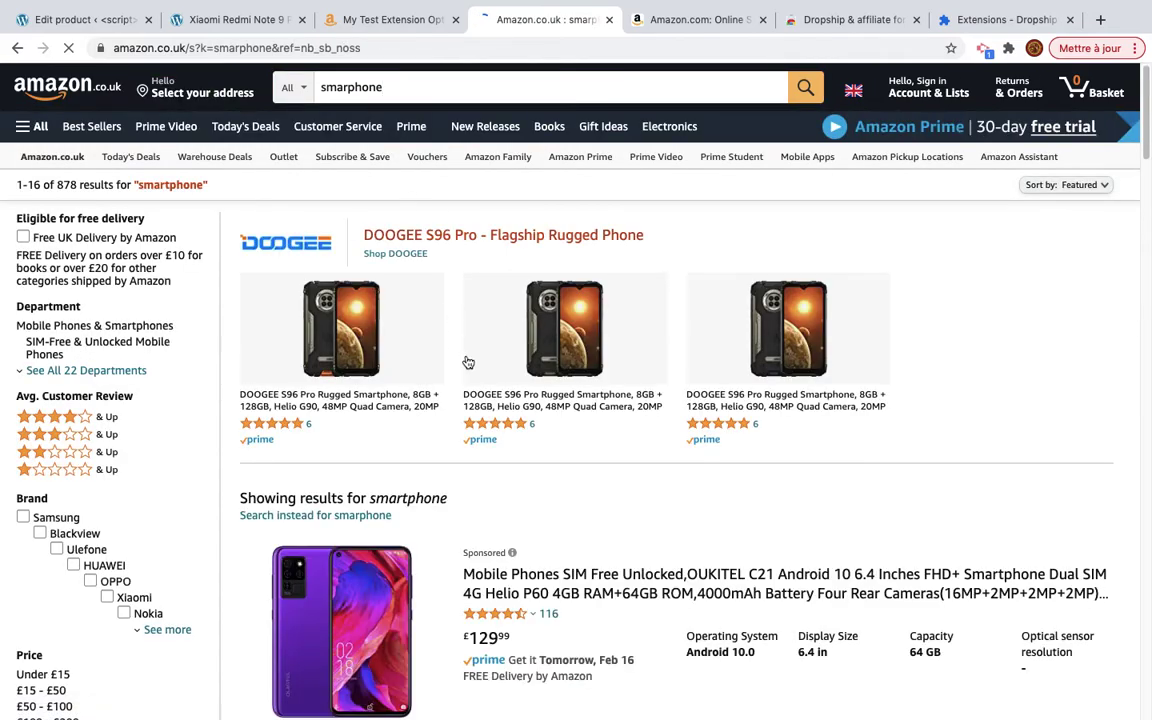
Queue the OnePlus N100, Samsung Galaxy M31 and Redmi Note 9T 5G, then import the waiting list
scroll(468, 362, down, 5)
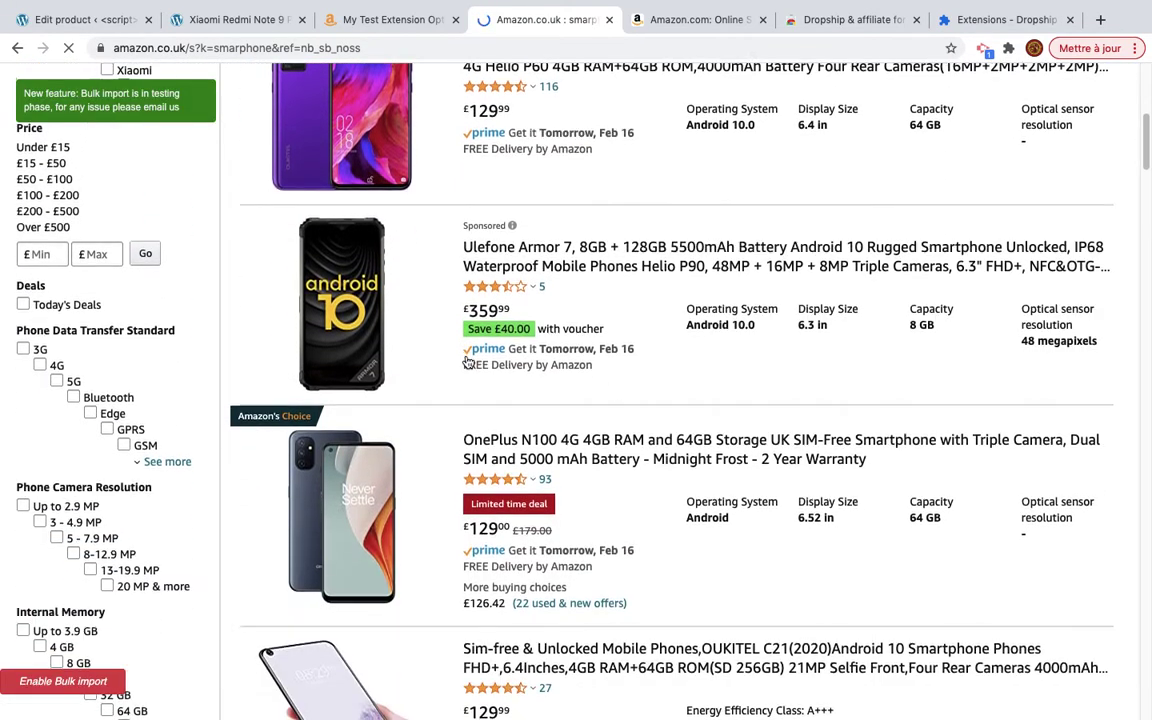
scroll(836, 391, down, 2)
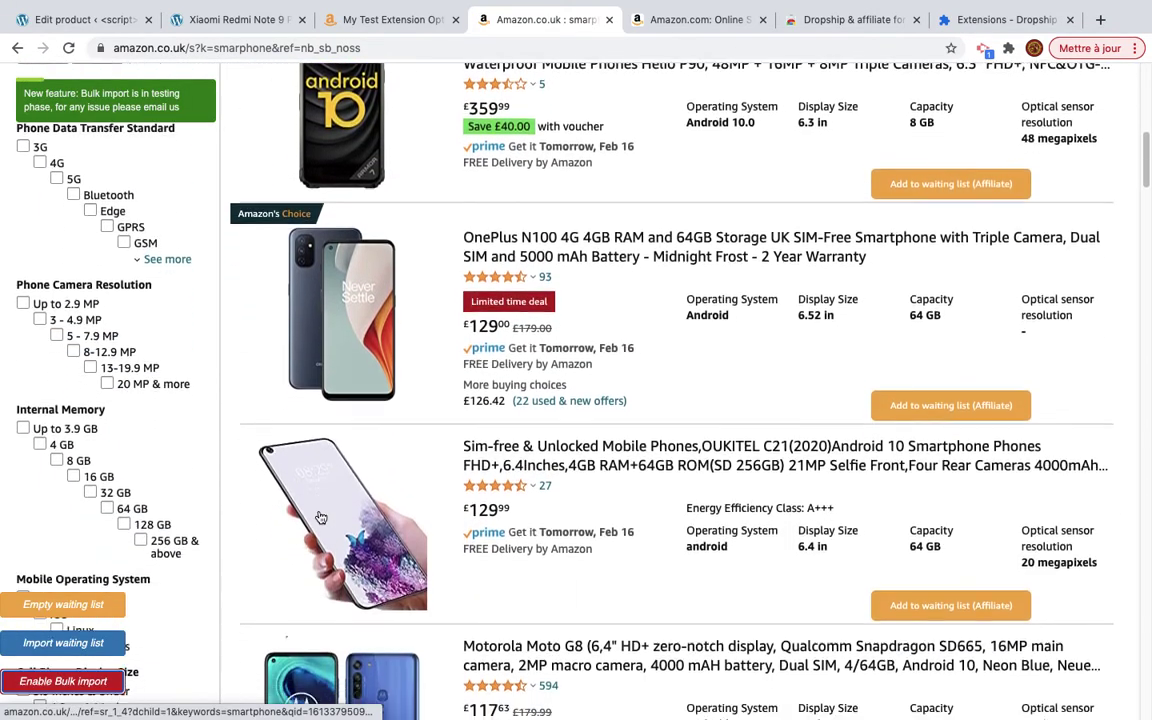
click(930, 405)
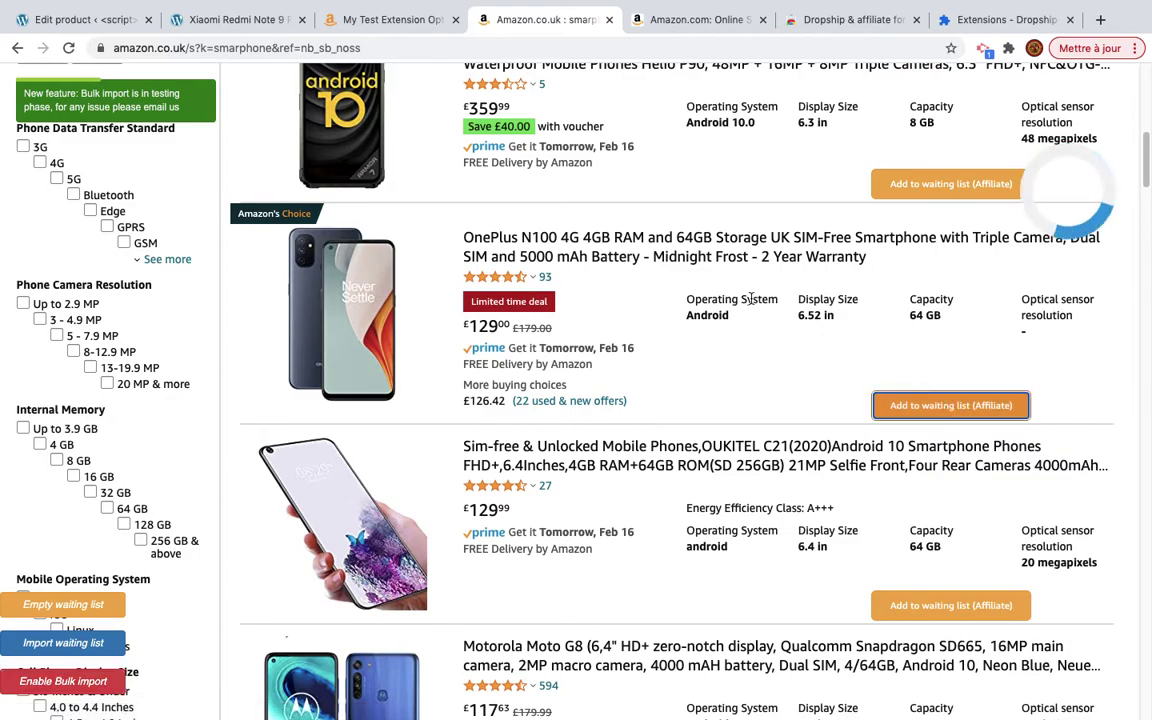
scroll(842, 516, down, 1)
scroll(842, 516, down, 1)
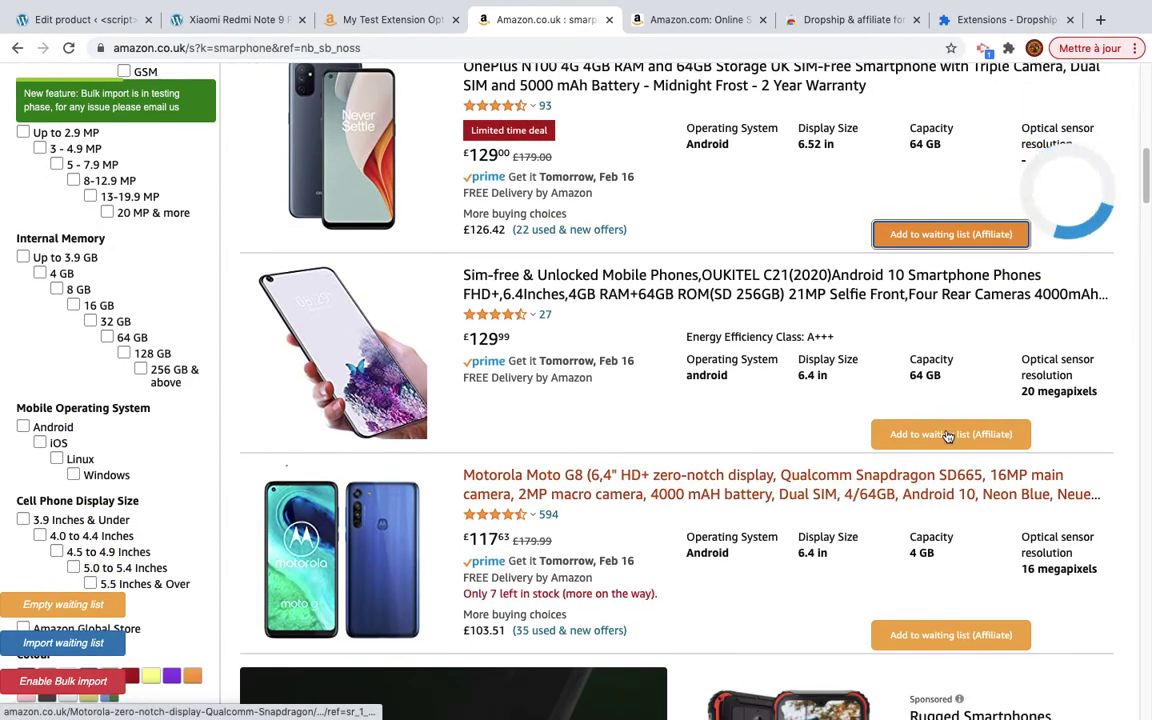
scroll(901, 519, down, 10)
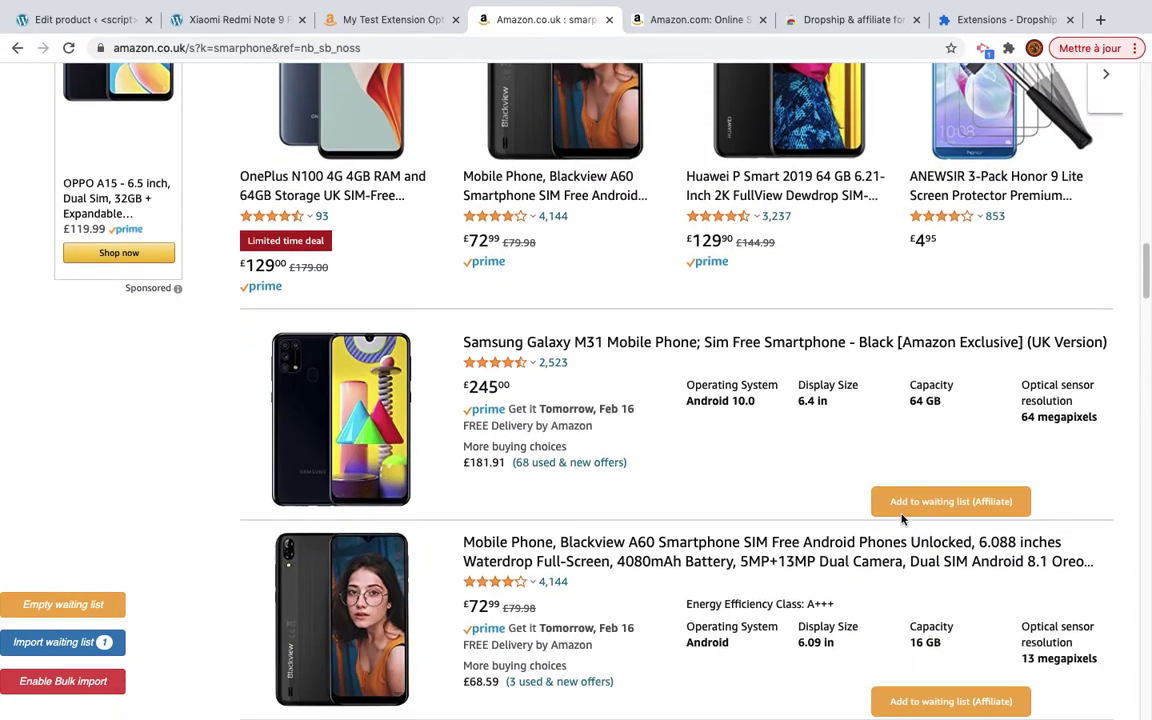
click(905, 503)
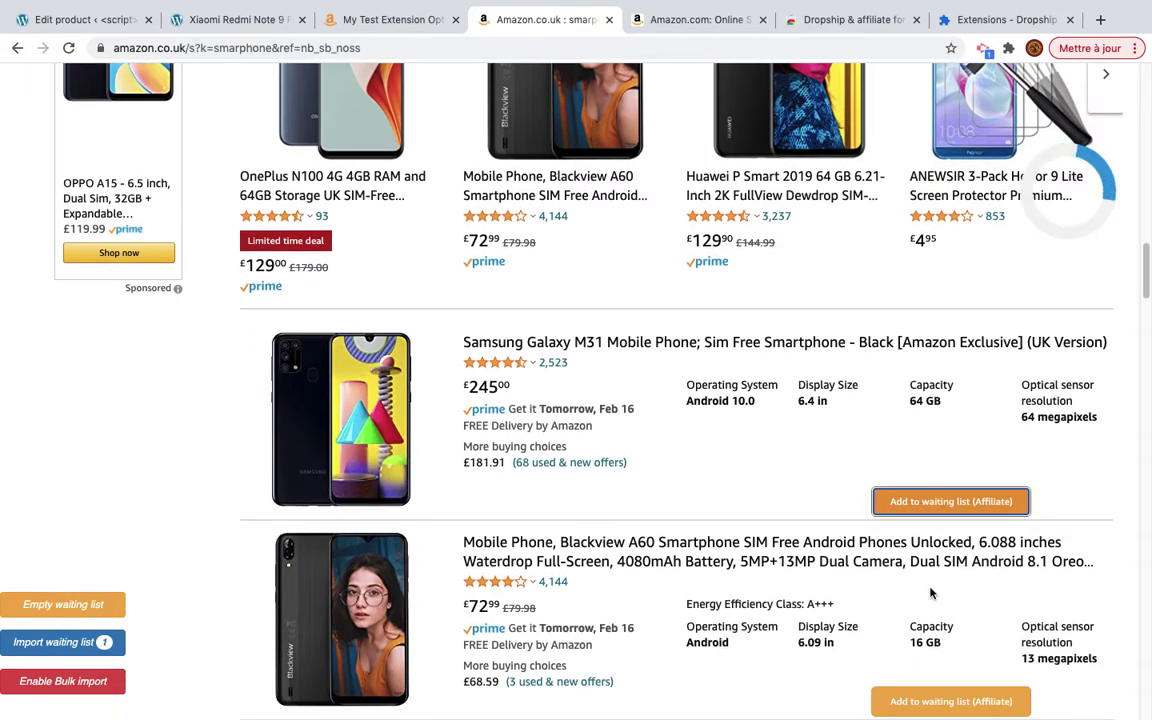
scroll(930, 591, down, 3)
scroll(928, 597, down, 3)
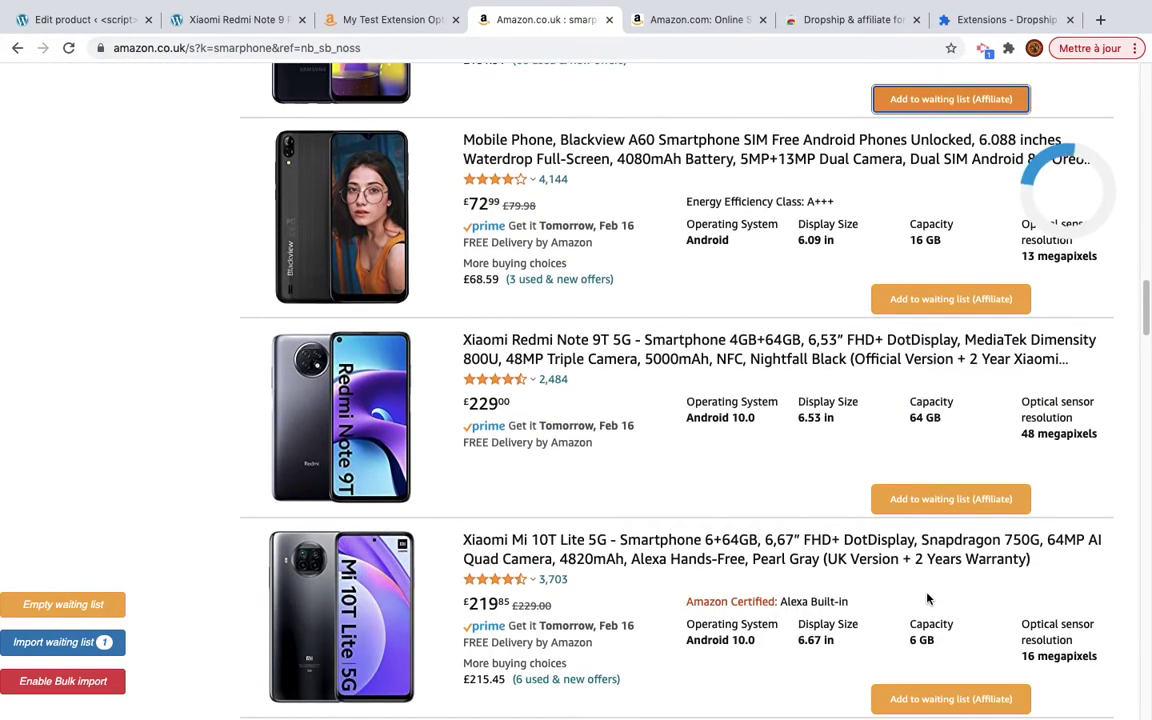
click(955, 500)
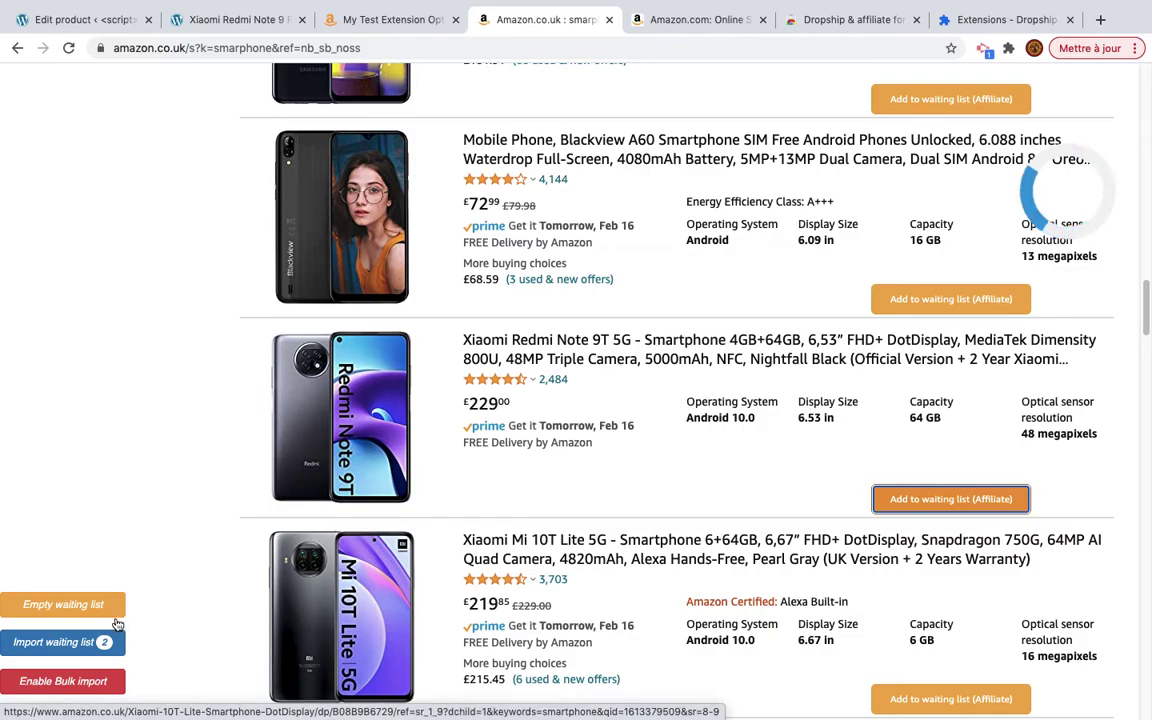
click(96, 645)
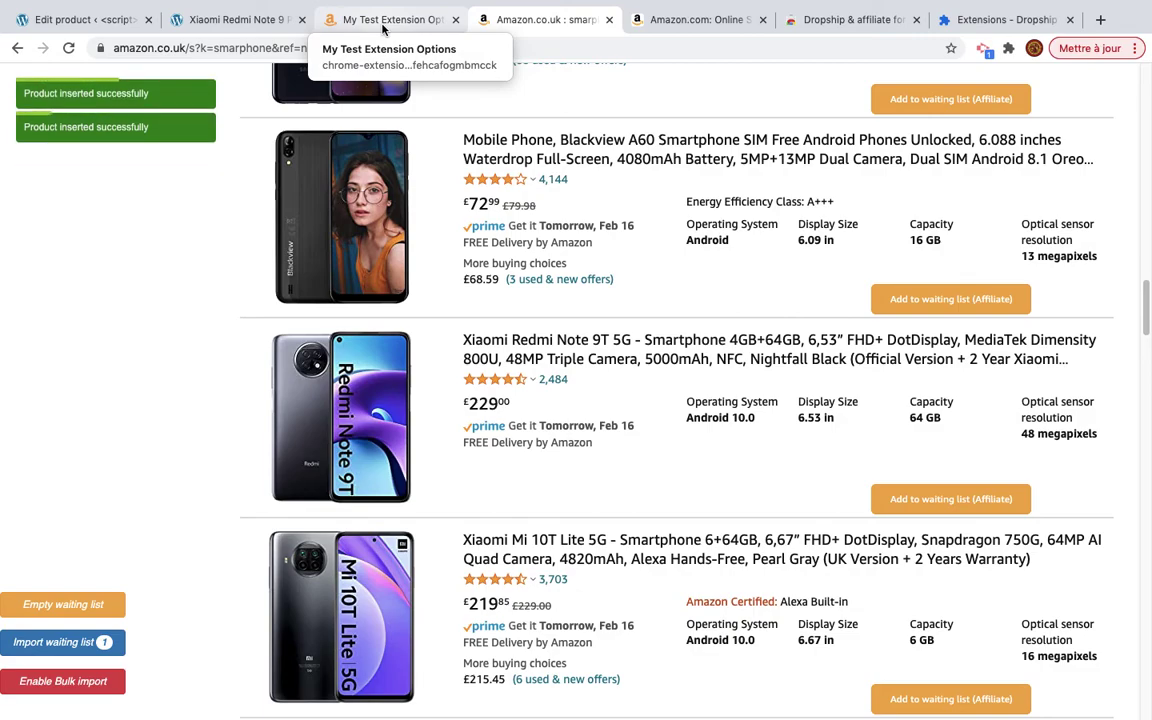
Check the extension's store connection settings, then return to the WordPress admin
click(385, 20)
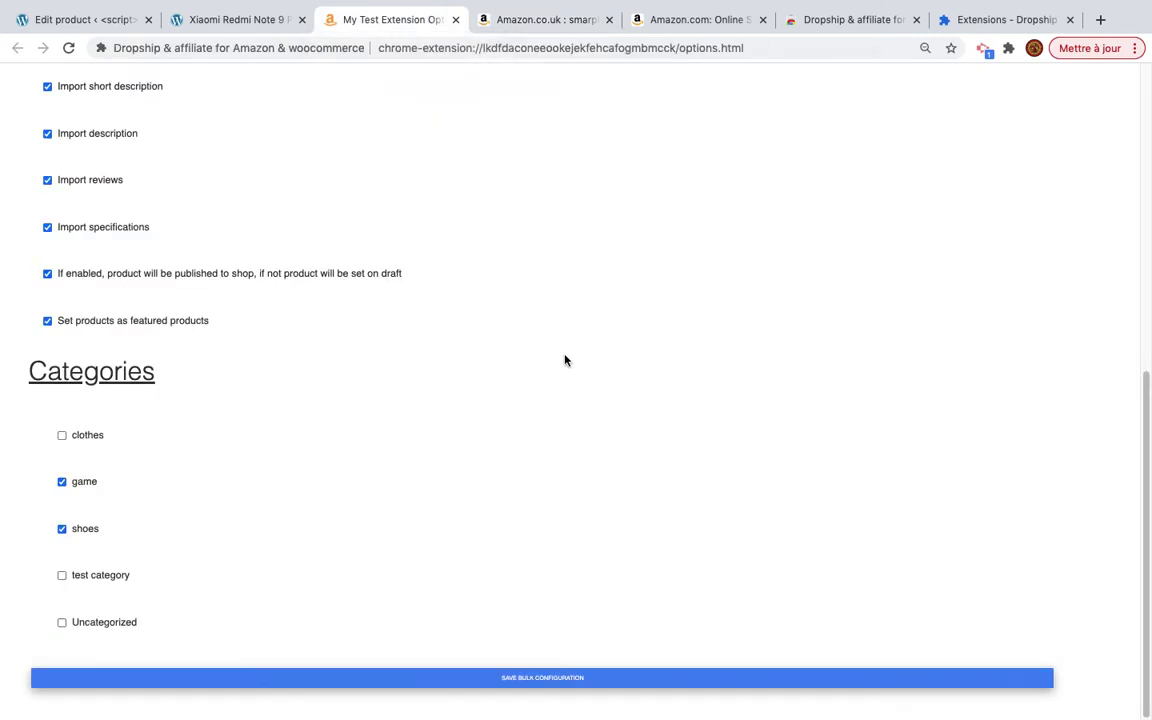
scroll(400, 320, up, 10)
click(62, 91)
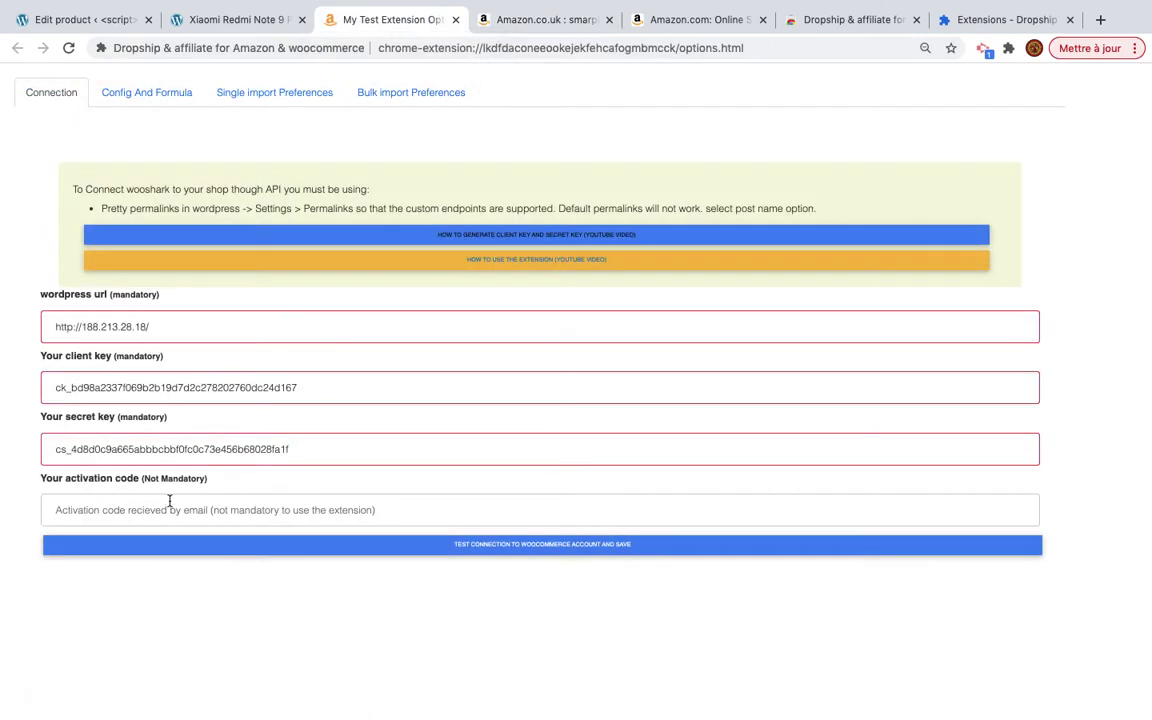
click(545, 20)
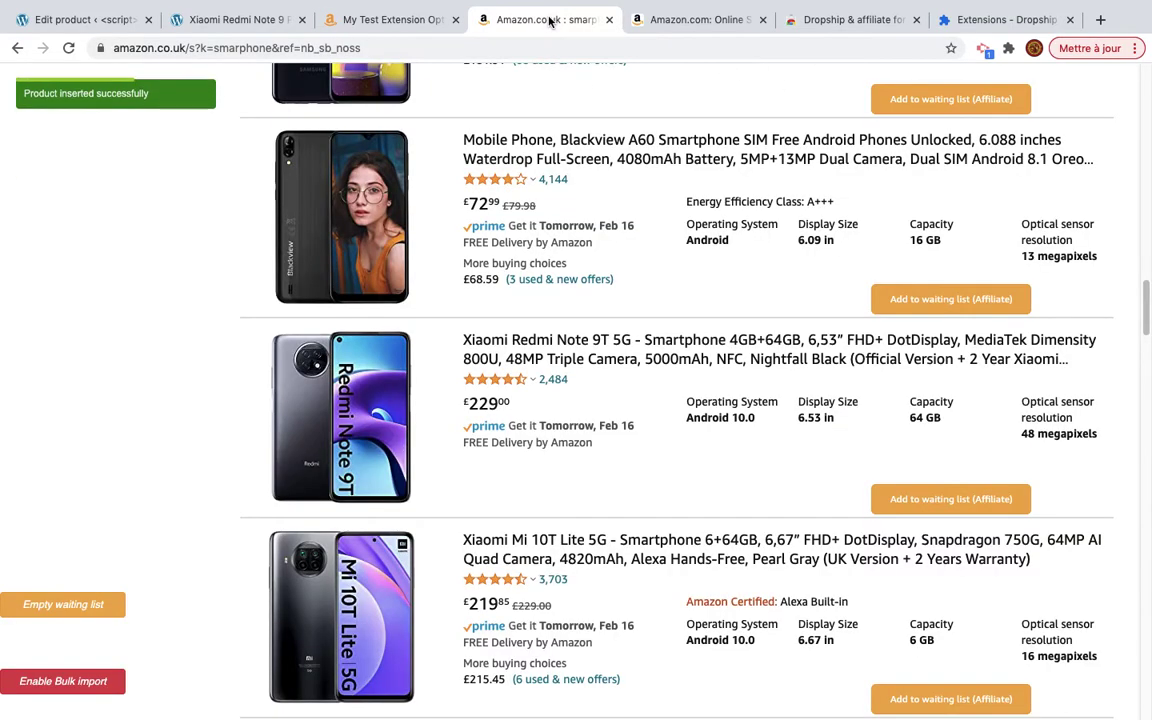
click(92, 21)
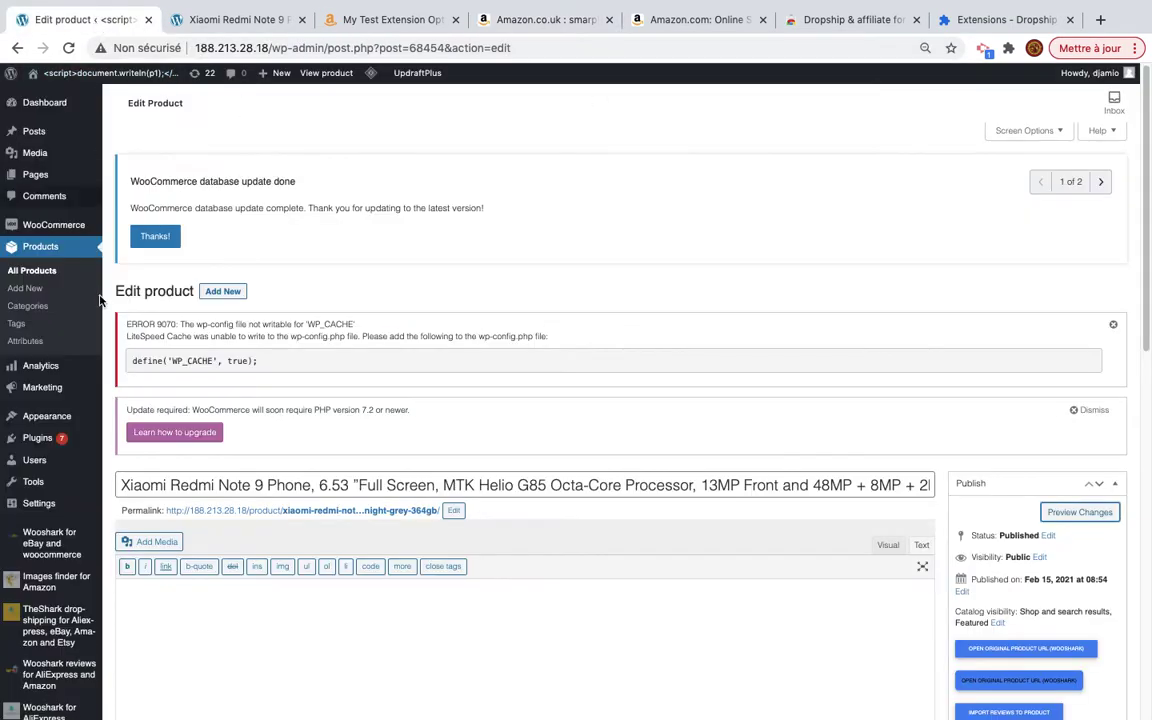
In All Products, inspect the Redmi Note 9T 5G, then open the Samsung Galaxy M31 for editing
click(46, 258)
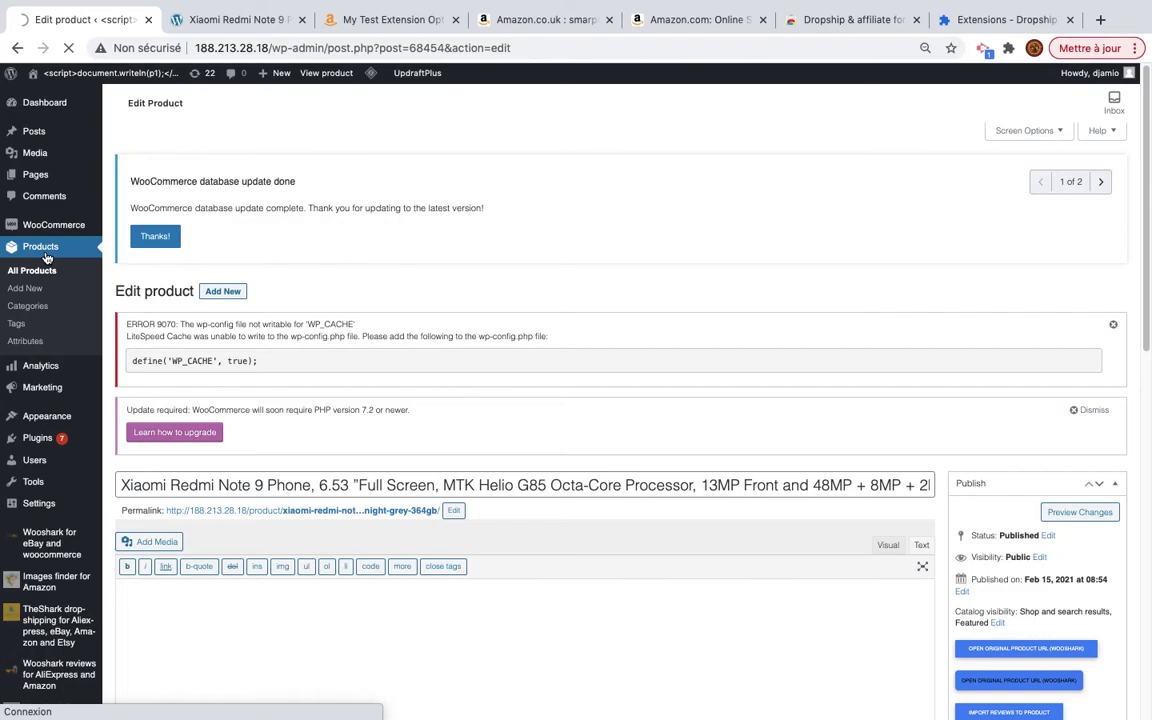
scroll(581, 346, down, 2)
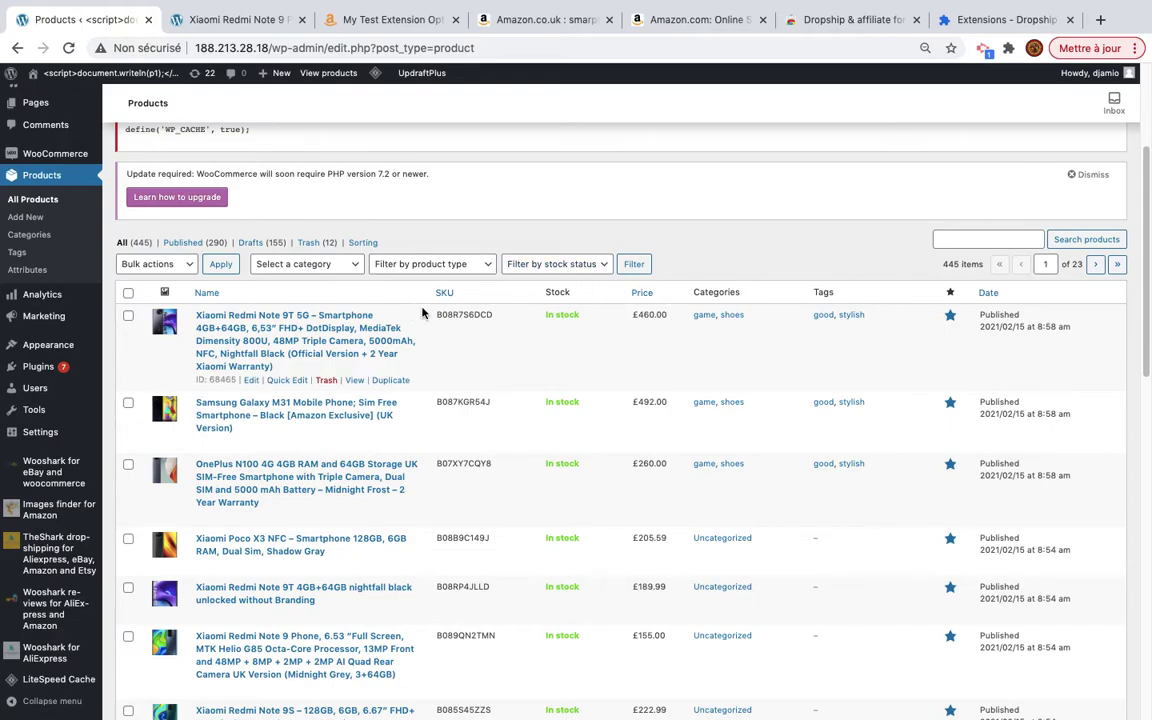
click(263, 320)
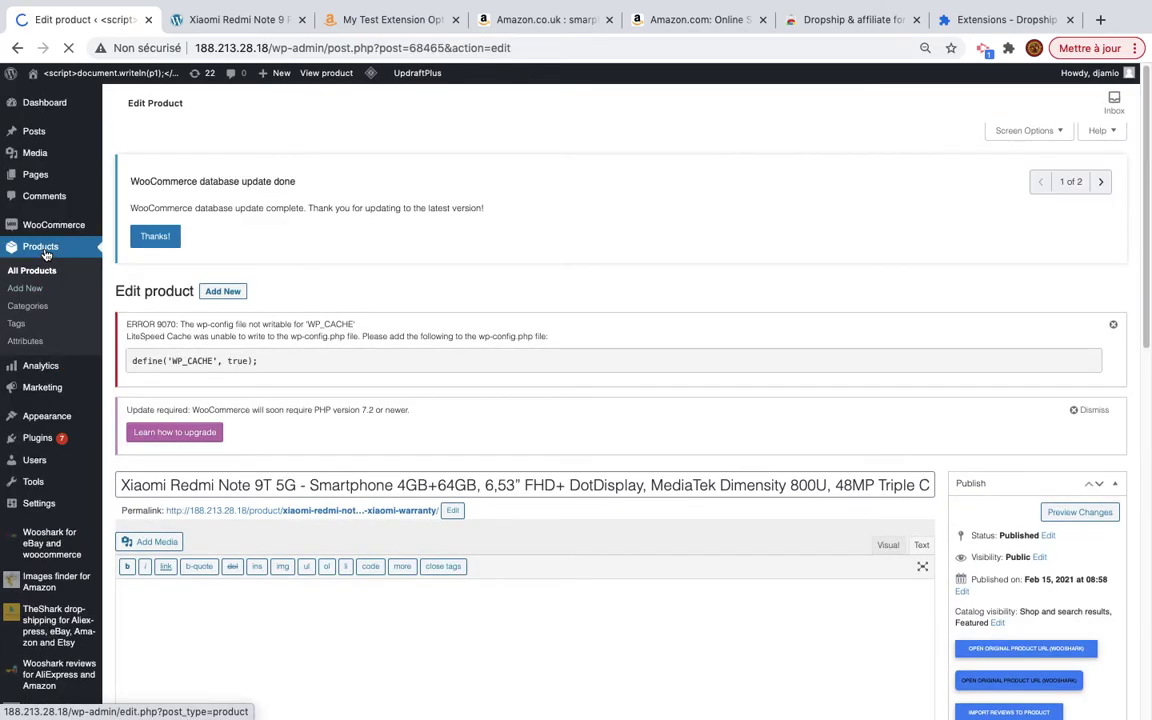
click(43, 251)
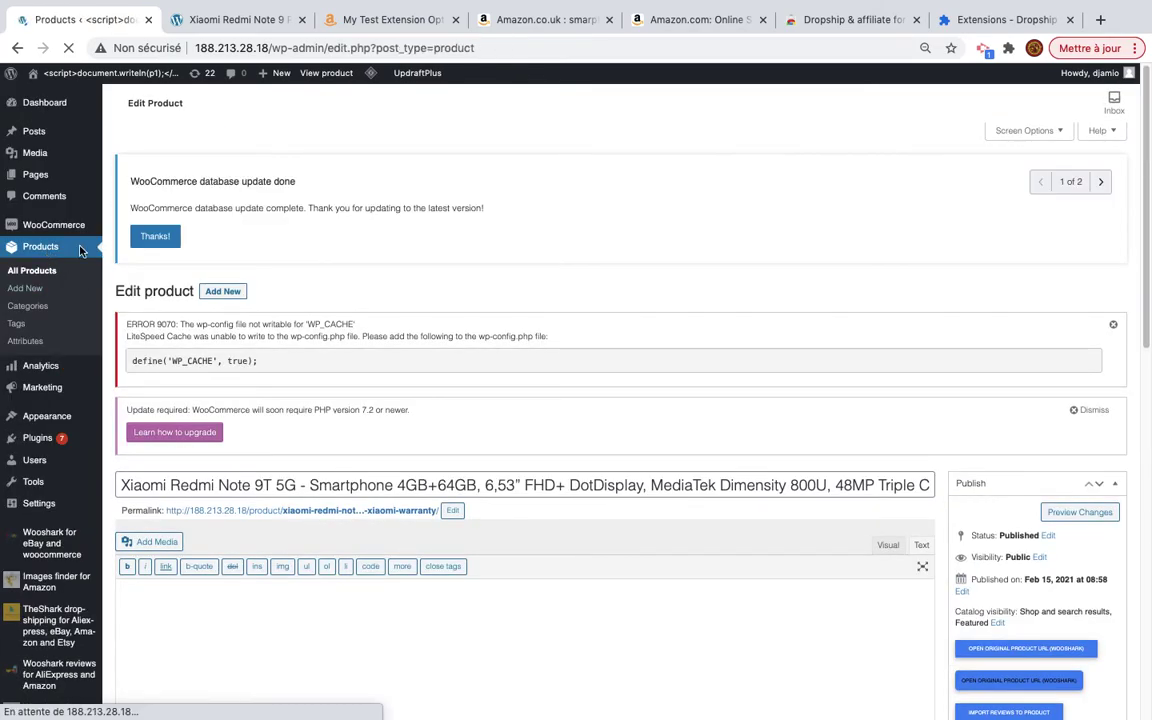
scroll(290, 363, down, 3)
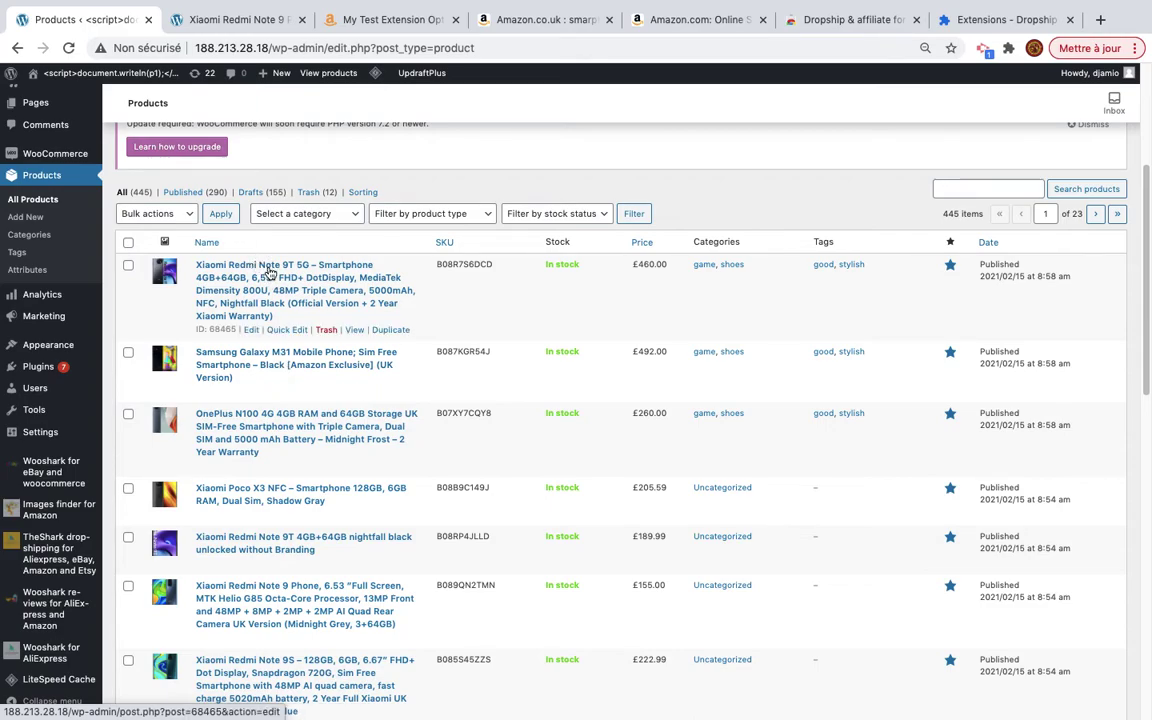
click(259, 359)
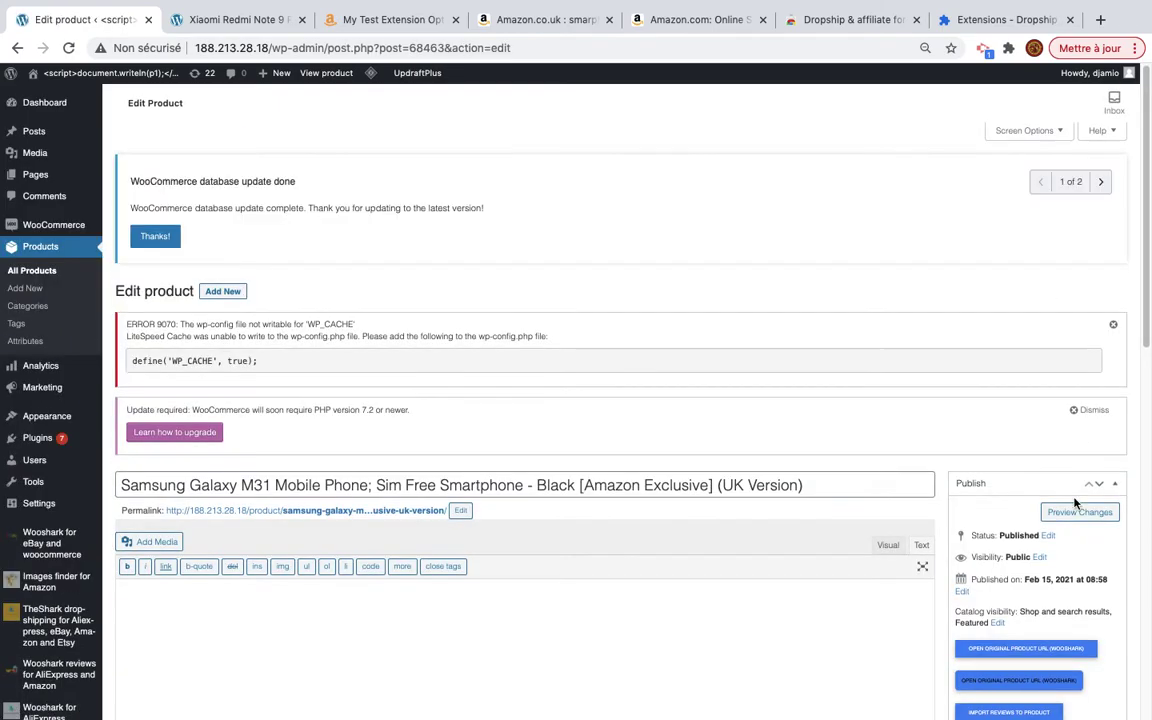
scroll(1034, 300, down, 3)
Preview the Galaxy M31 and verify its BUY NOW link carries the Amazon affiliate tag
click(1079, 422)
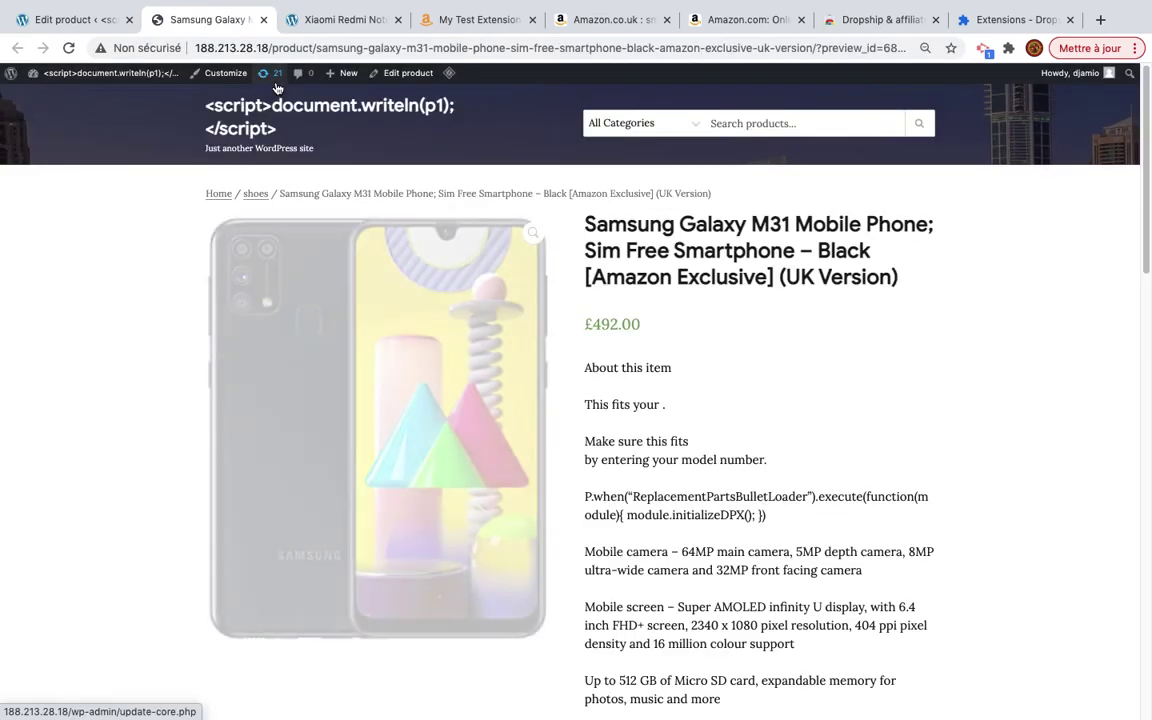
scroll(548, 342, down, 5)
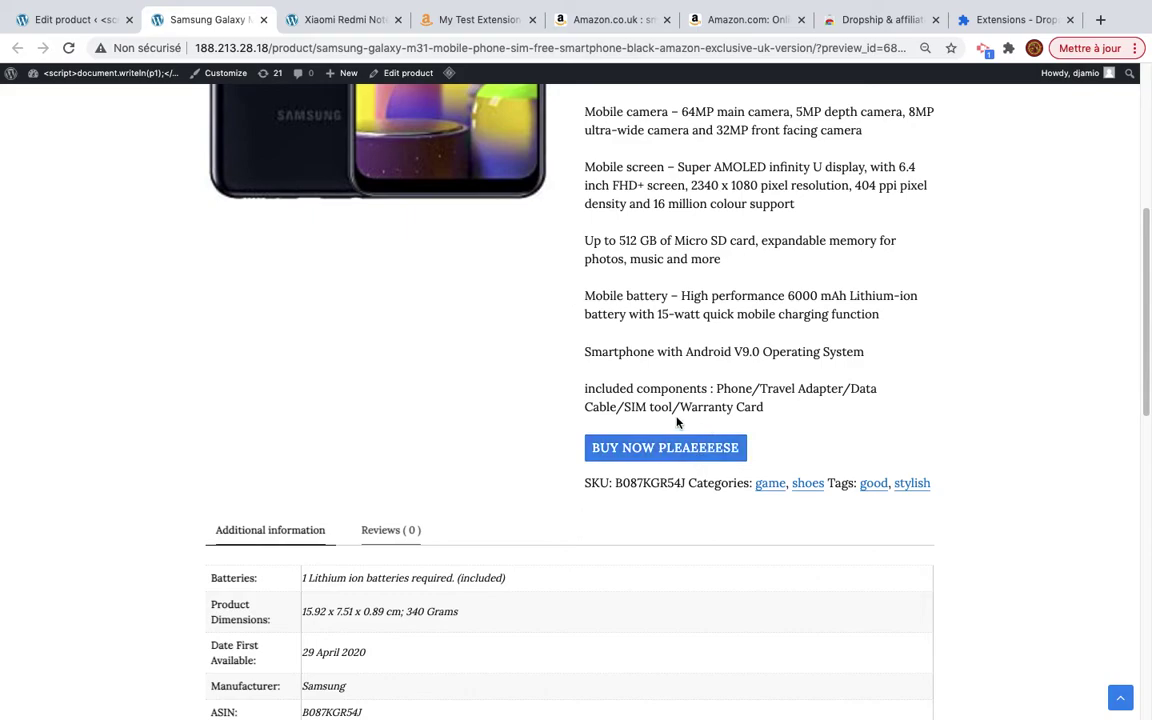
click(675, 450)
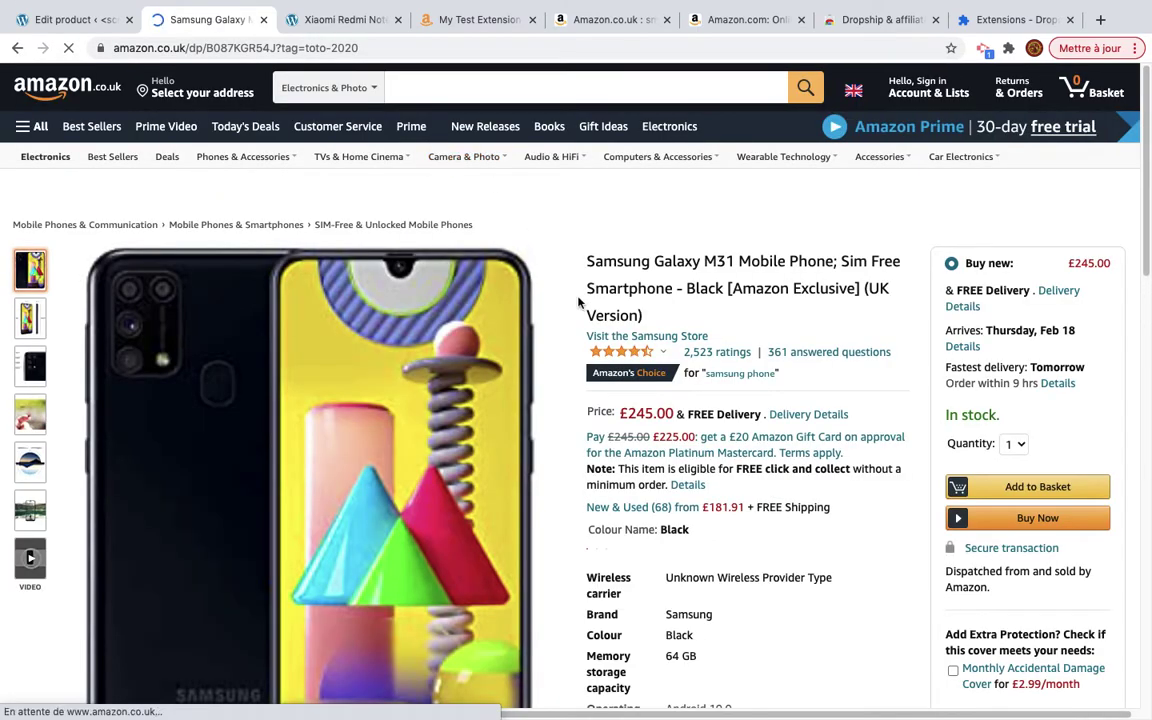
drag(346, 48, 453, 48)
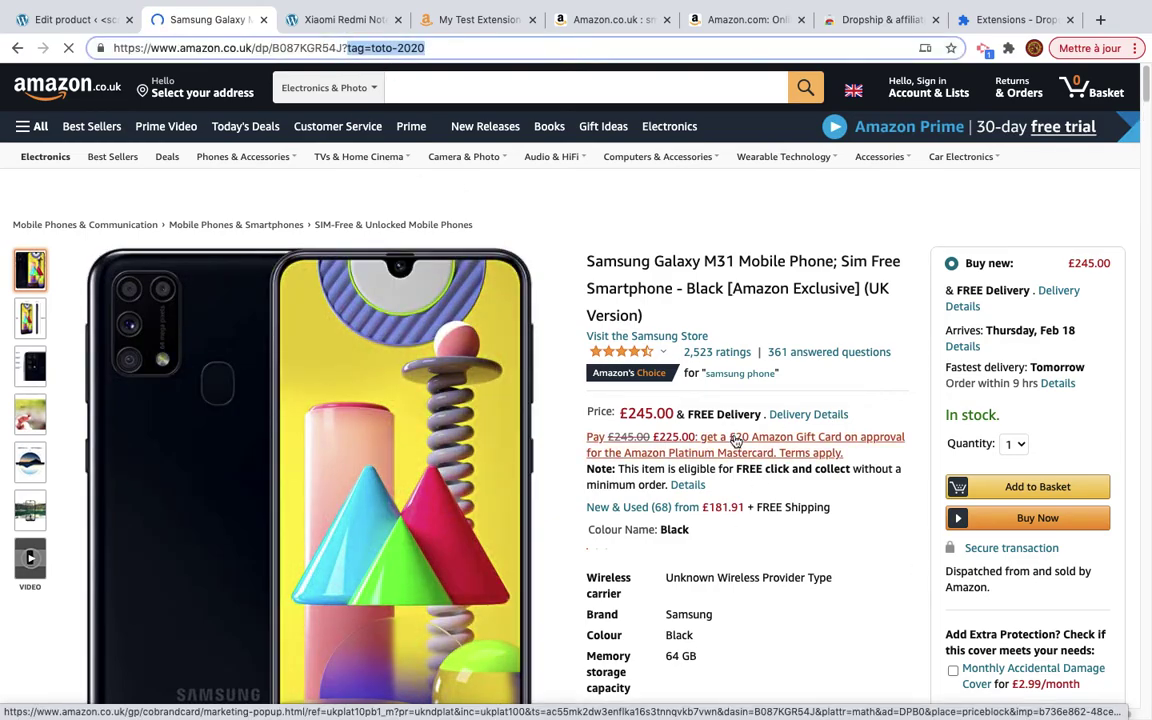
click(15, 51)
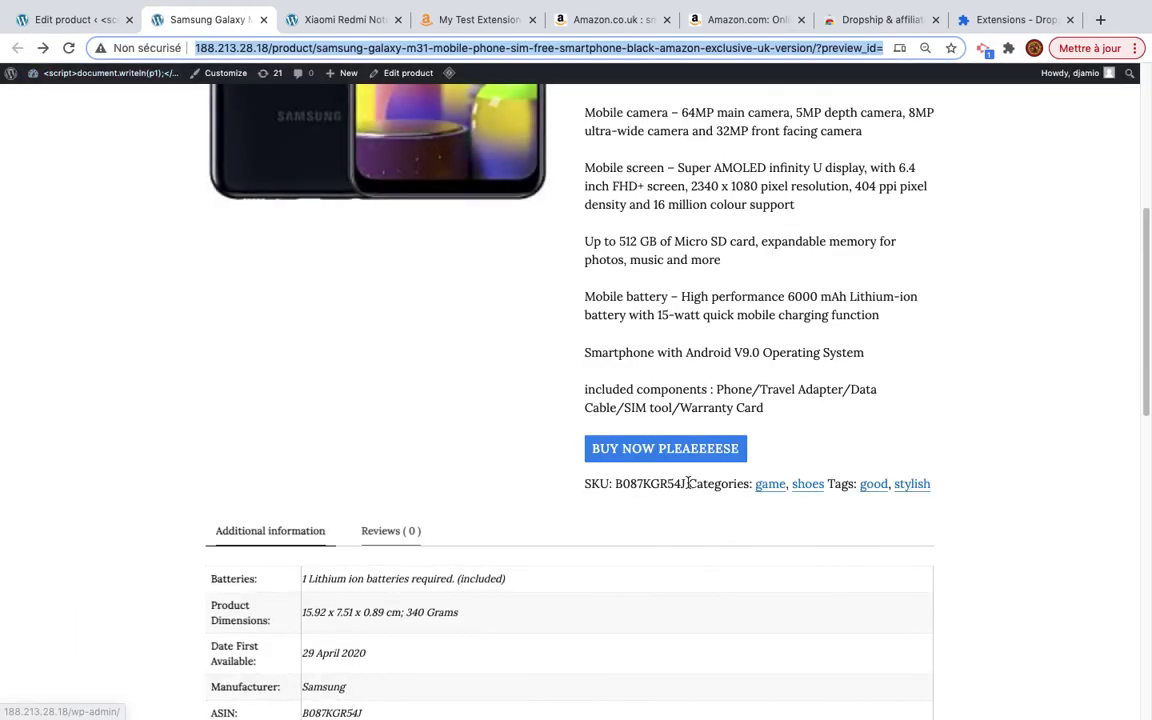
Review the Galaxy M31 page's reviews and additional information, then return to Amazon smartphone results
scroll(689, 483, up, 5)
scroll(662, 341, down, 15)
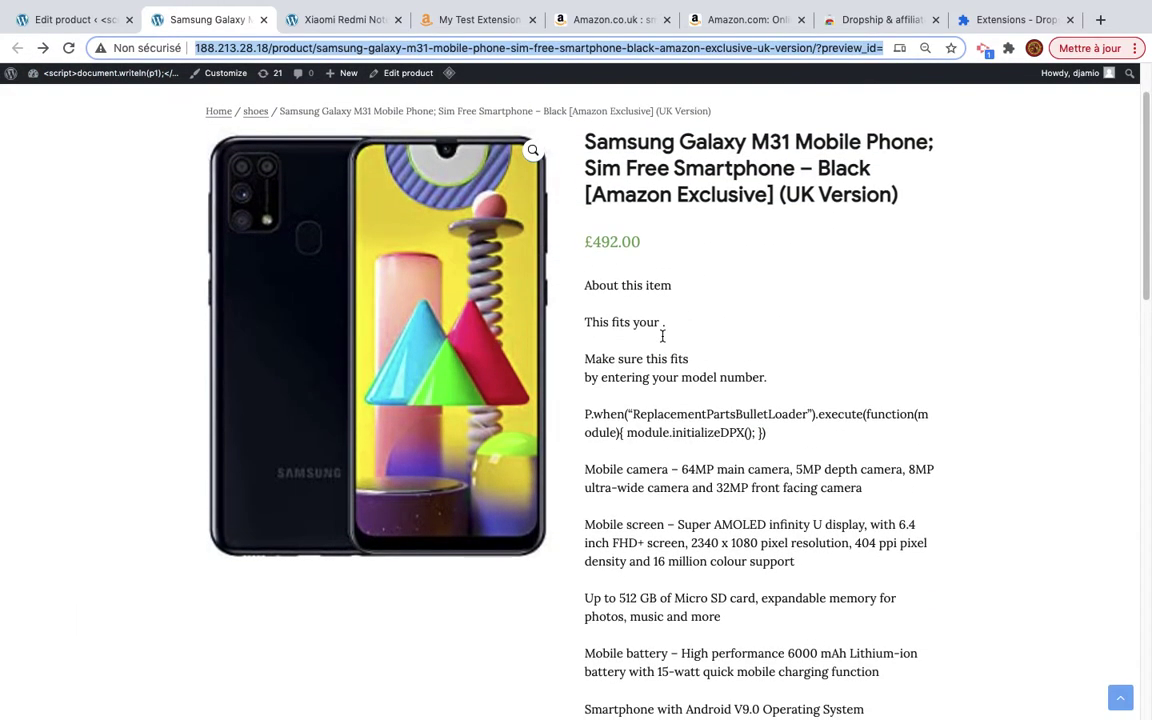
scroll(662, 341, up, 6)
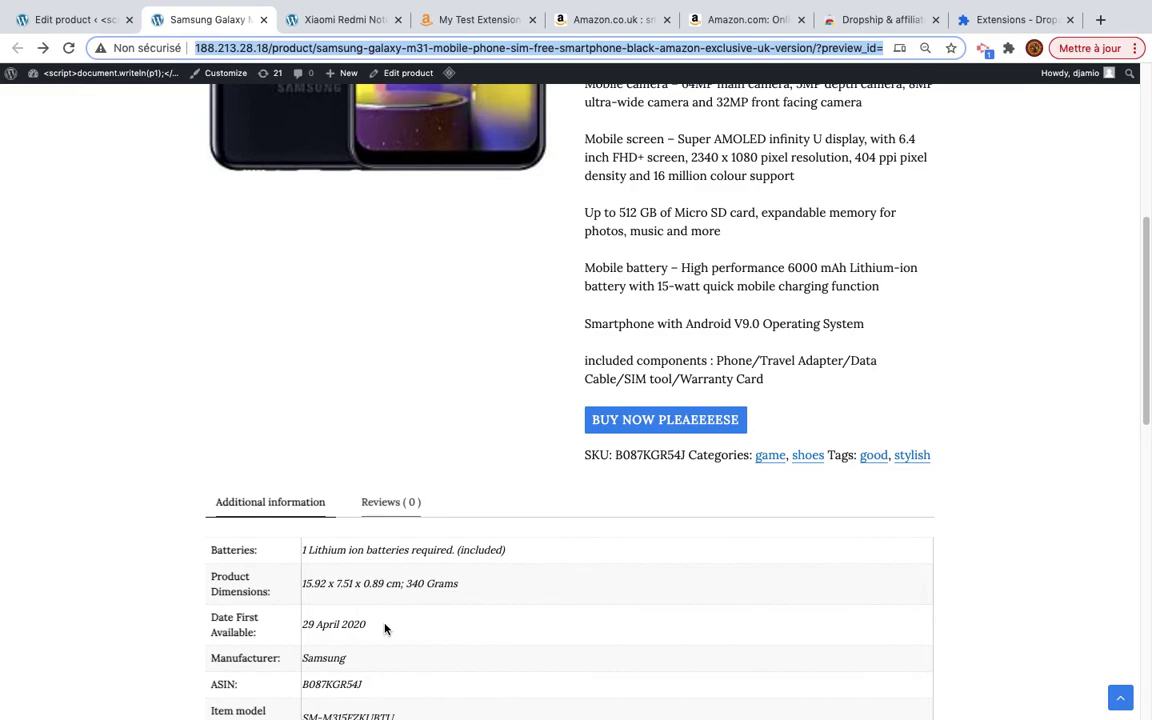
scroll(386, 628, down, 2)
scroll(404, 316, up, 10)
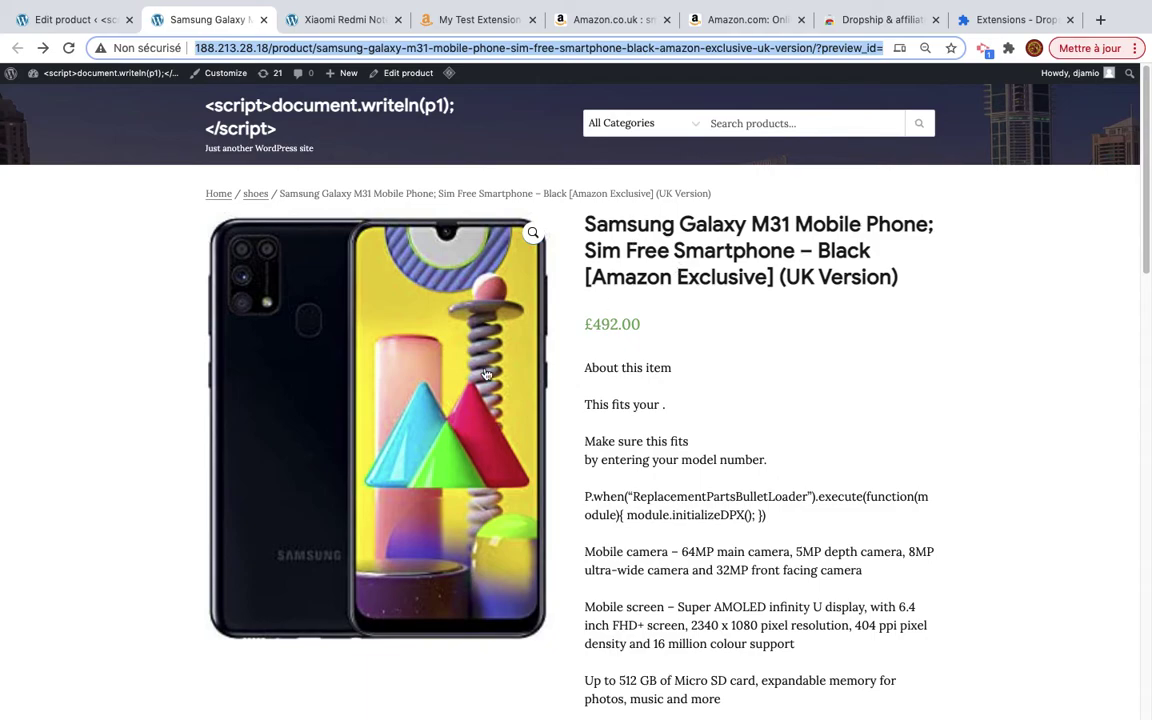
scroll(486, 374, down, 2)
scroll(378, 503, down, 3)
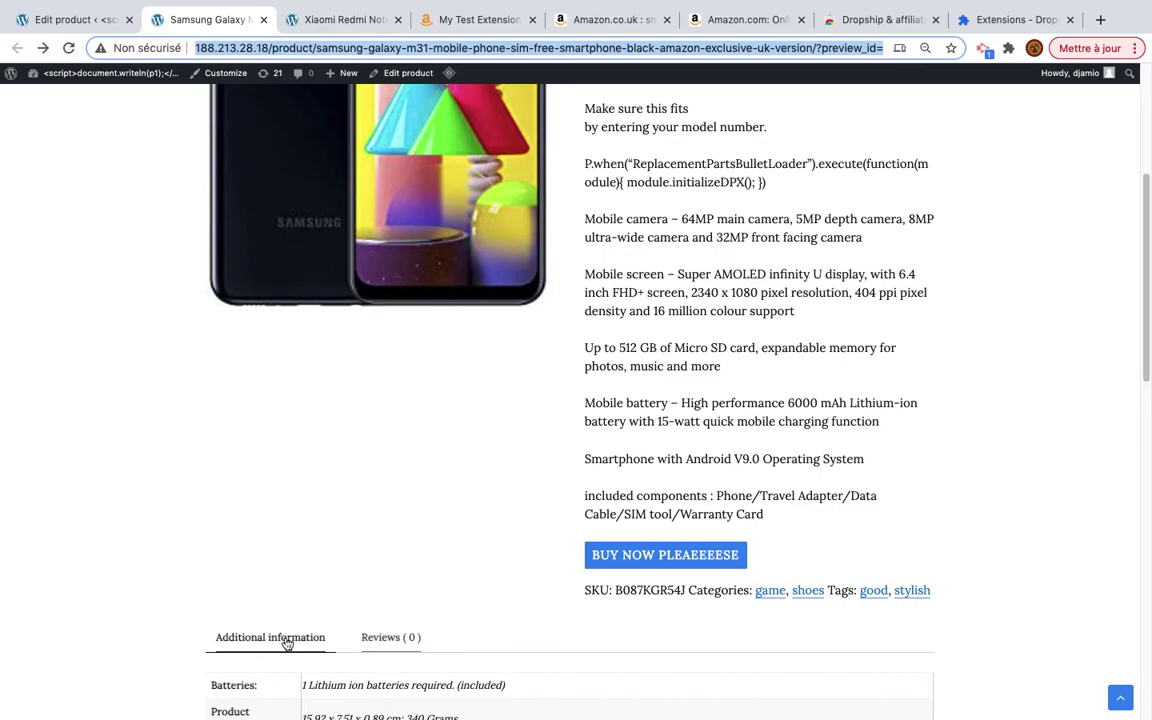
scroll(510, 367, down, 5)
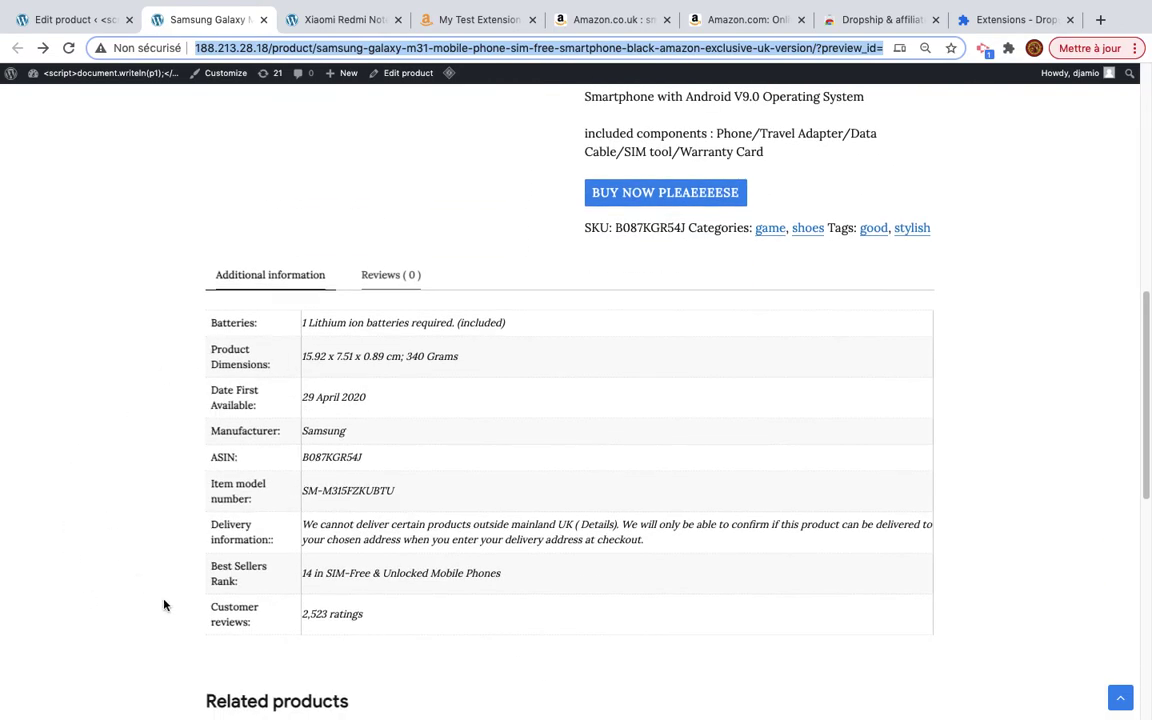
click(401, 279)
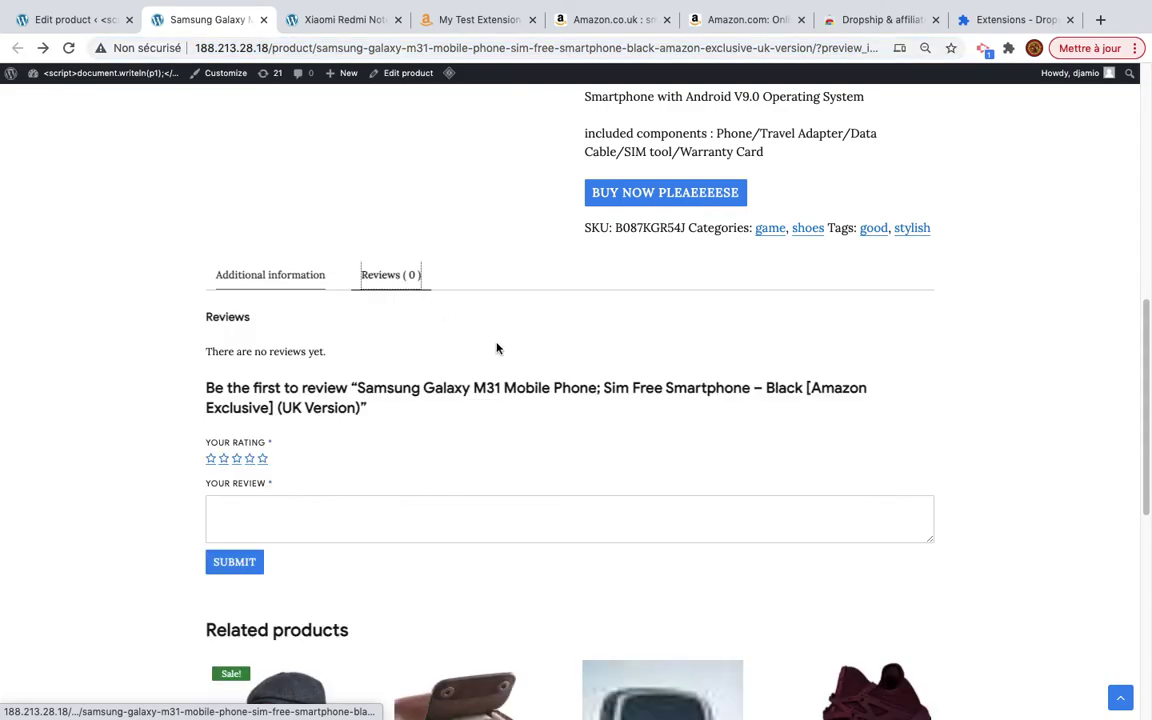
click(326, 273)
scroll(407, 216, up, 10)
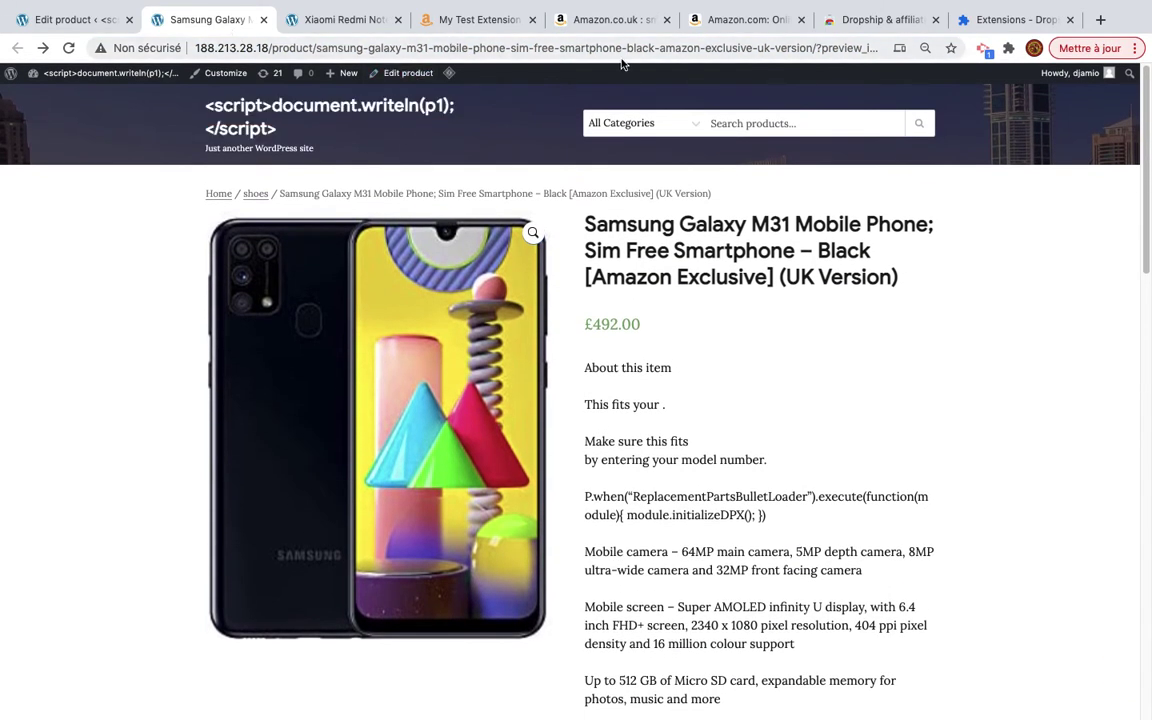
click(607, 21)
scroll(380, 397, down, 4)
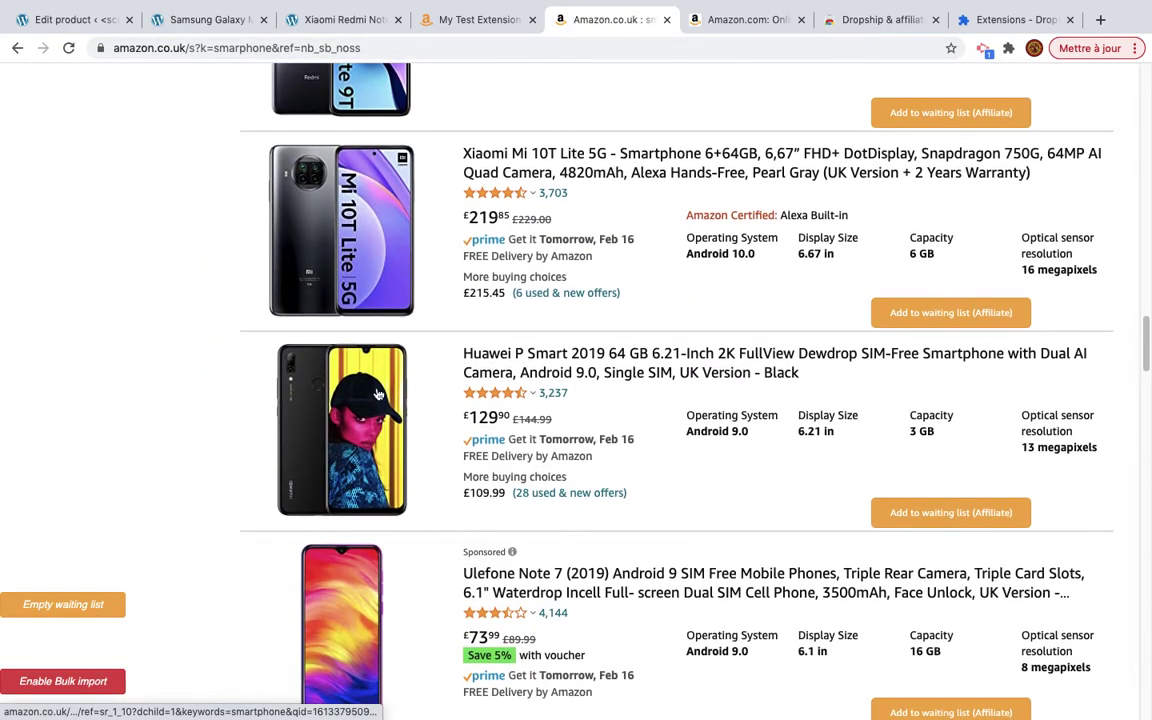
Open the Huawei P Smart 2019 listing and start Import To Shop for it
click(363, 416)
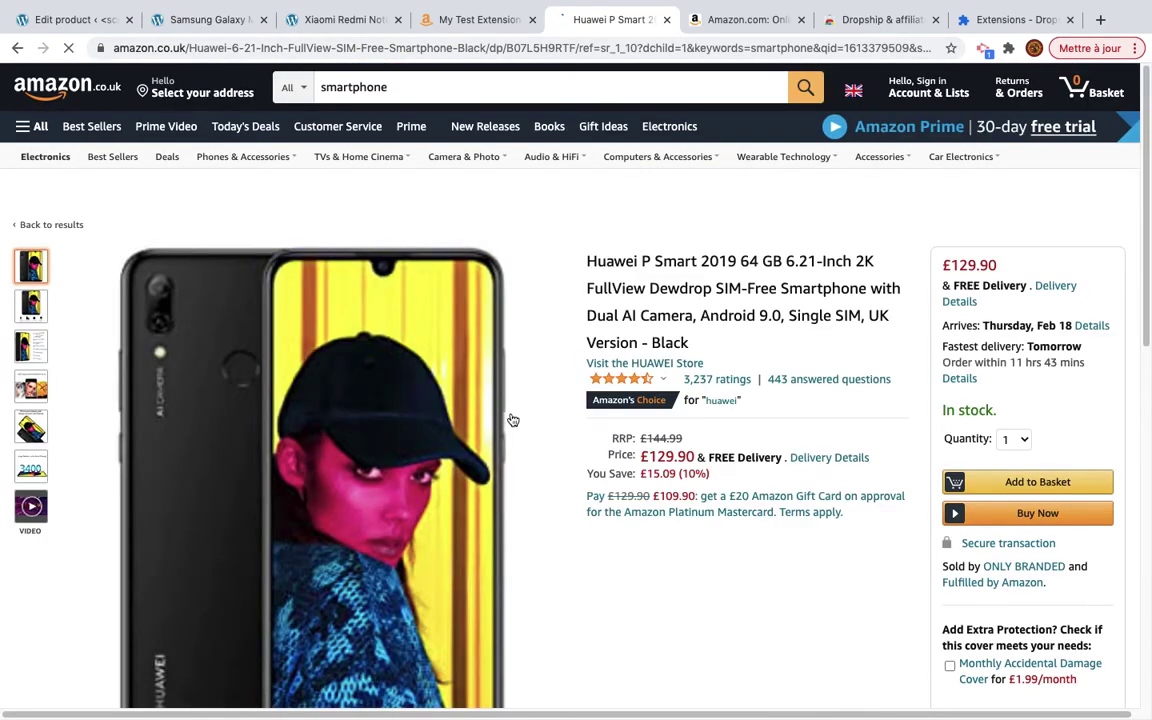
scroll(511, 418, down, 2)
scroll(745, 407, down, 1)
scroll(712, 292, up, 2)
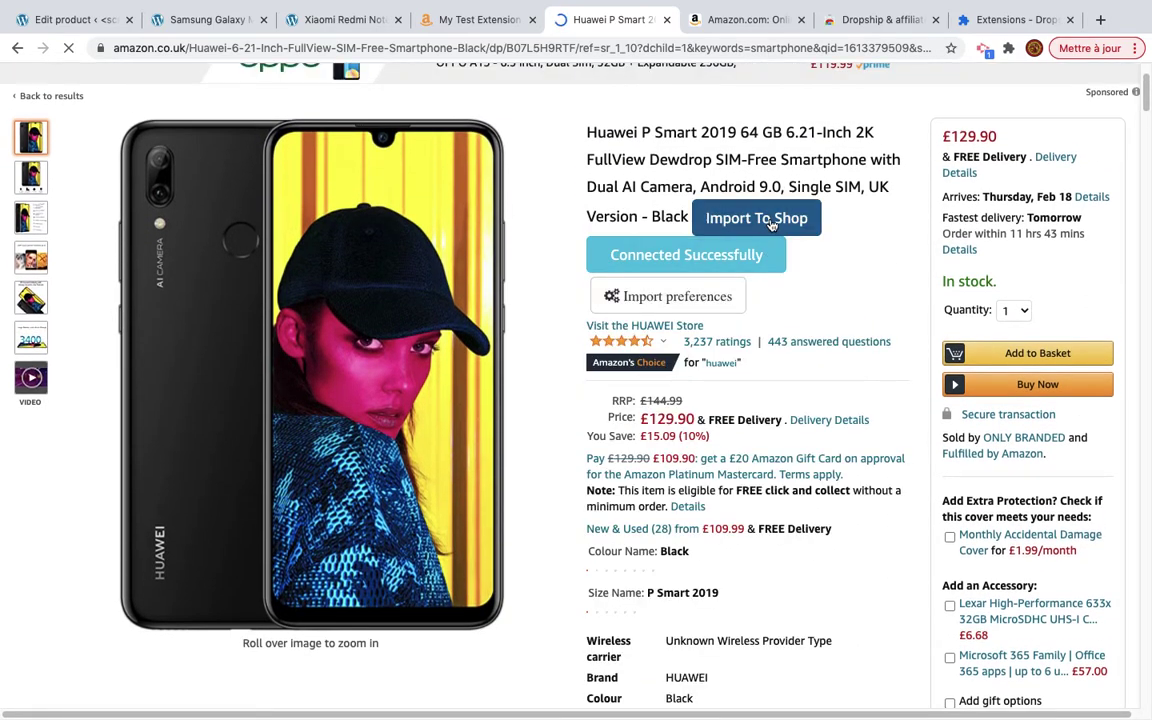
click(771, 224)
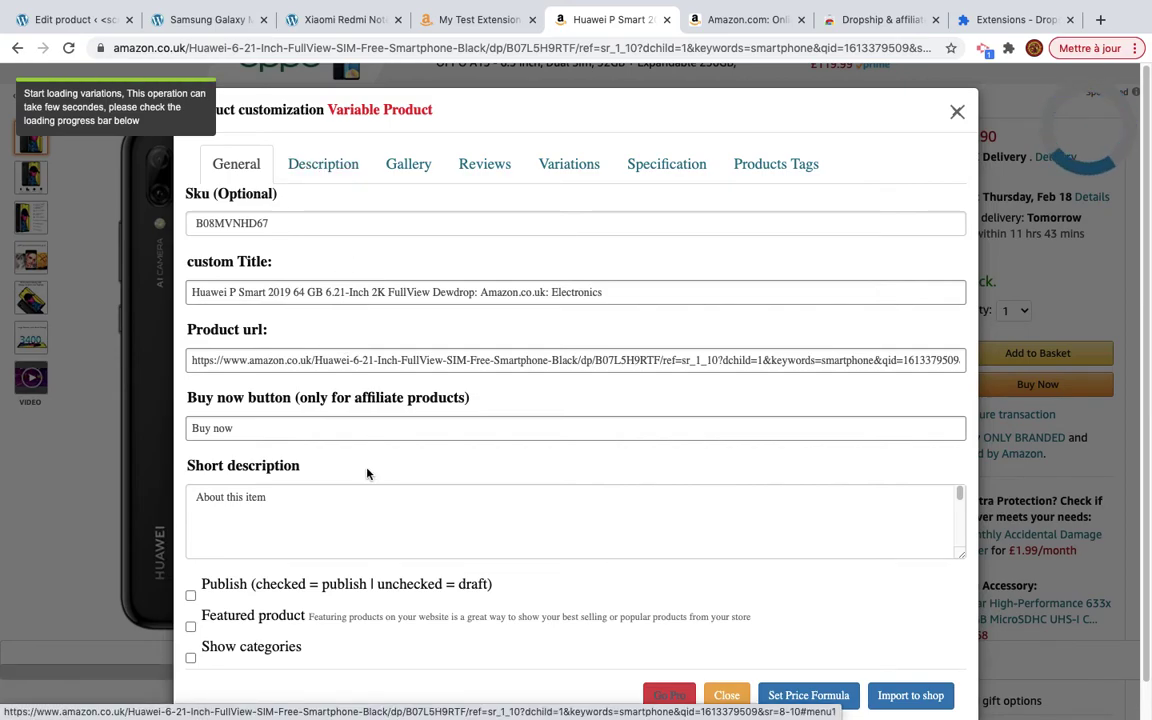
Scroll through the Huawei P Smart 2019 description import options in Wooshark
click(350, 165)
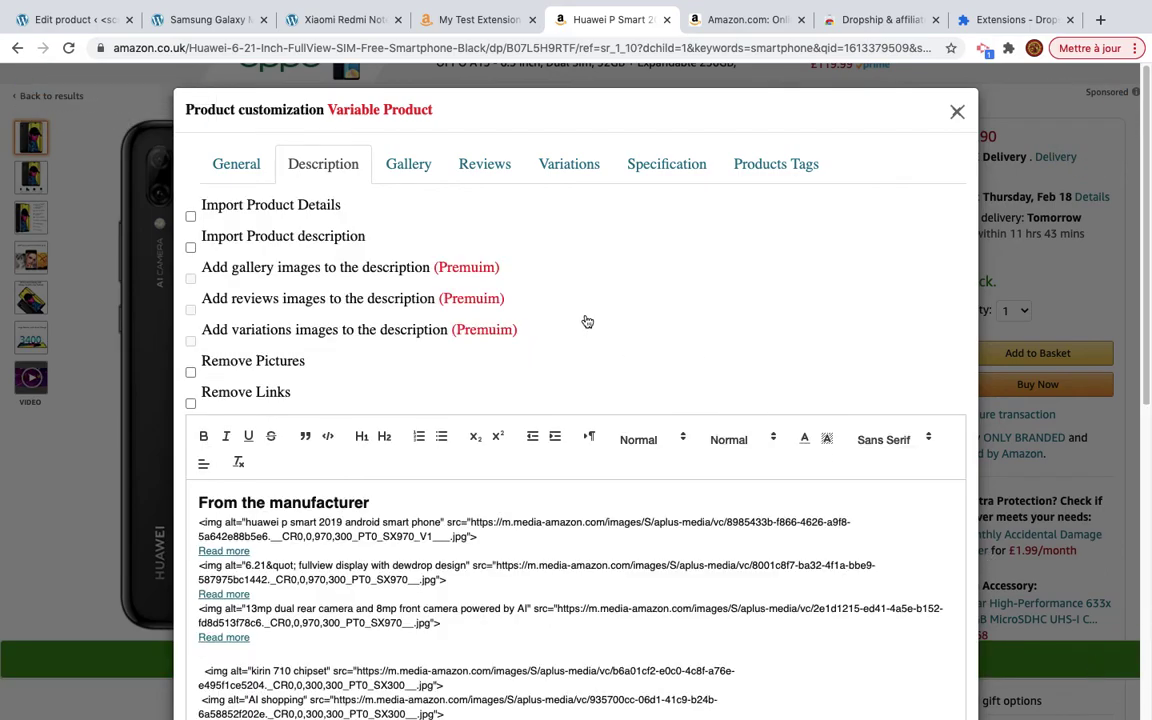
scroll(480, 355, down, 5)
scroll(480, 355, up, 3)
scroll(300, 348, down, 1)
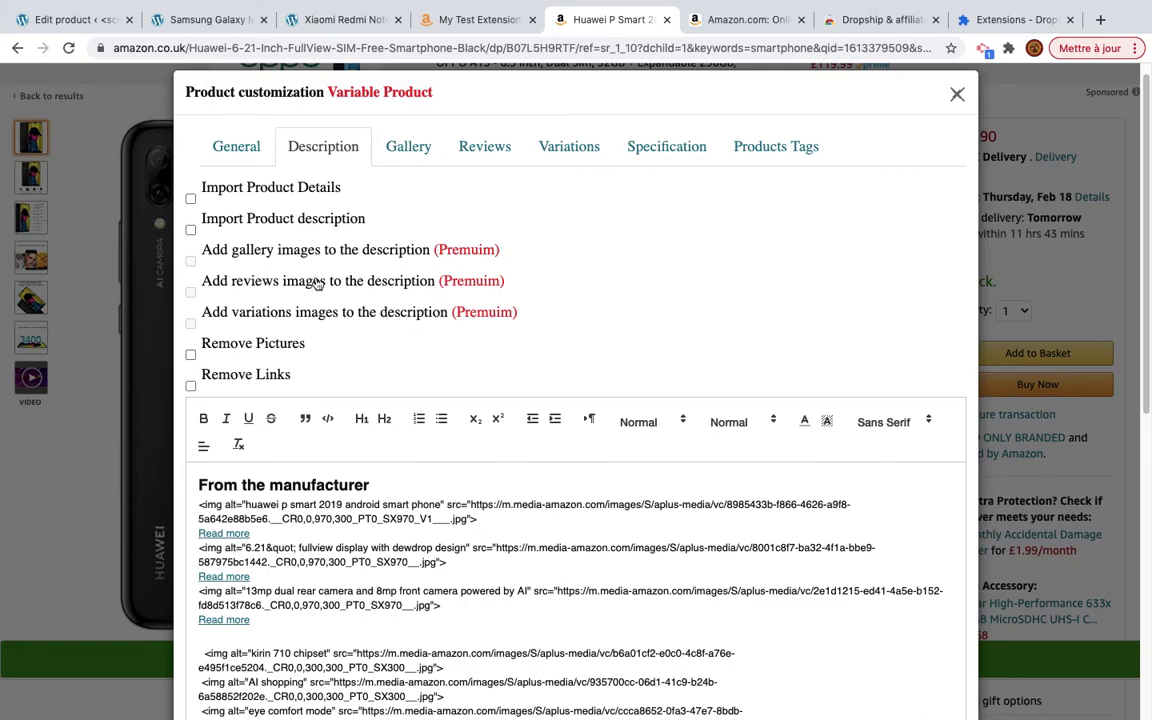
Look over the product's gallery images and imported reviews
click(409, 147)
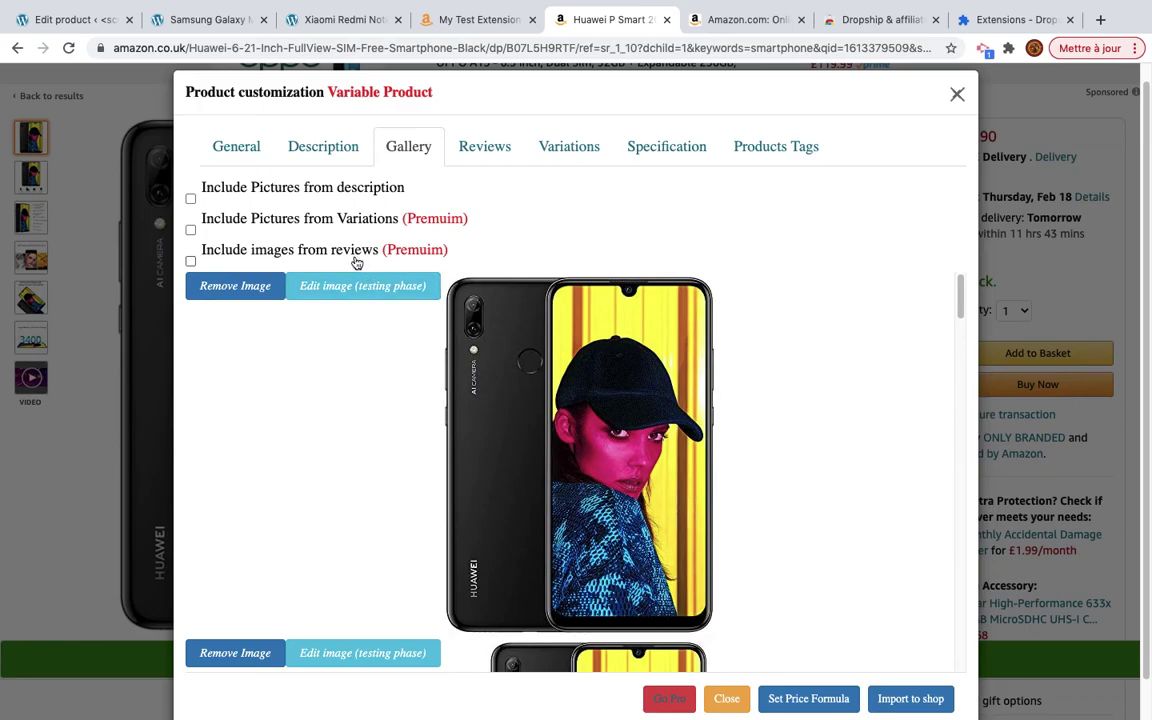
click(492, 148)
scroll(452, 345, down, 5)
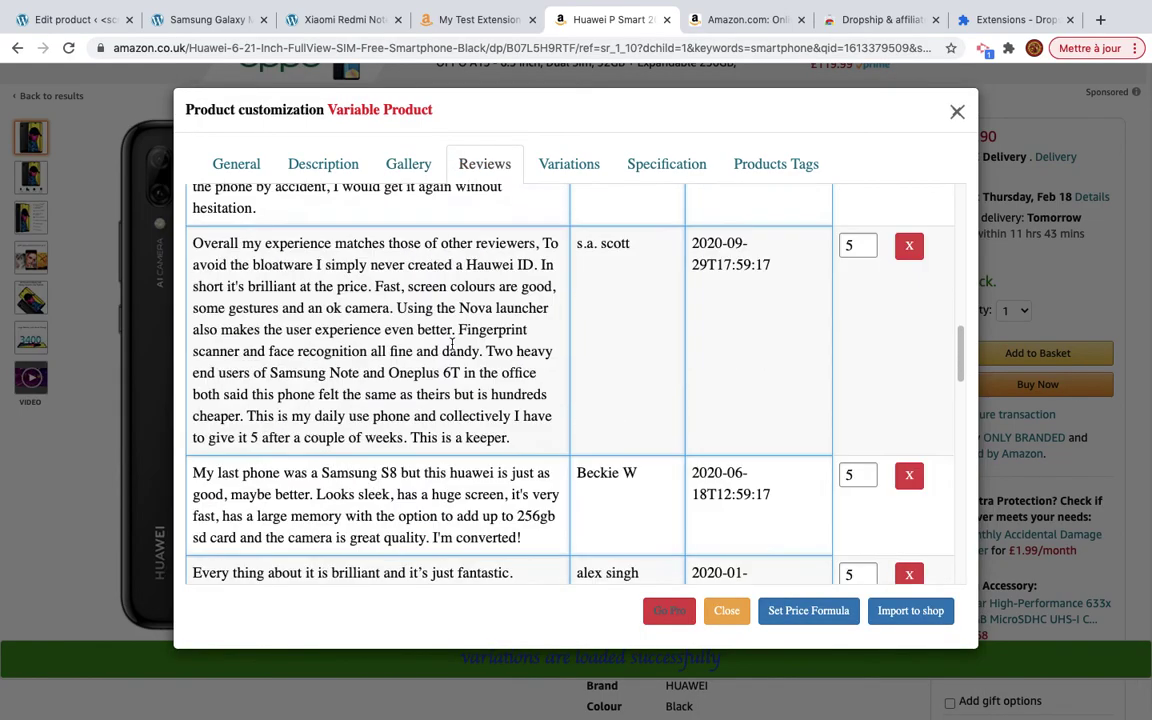
scroll(452, 345, down, 5)
Check variation prices with the 100% plus 2 markup, then specifications, ending at Products Tags
click(556, 163)
scroll(494, 320, down, 3)
scroll(450, 500, down, 5)
scroll(431, 290, up, 5)
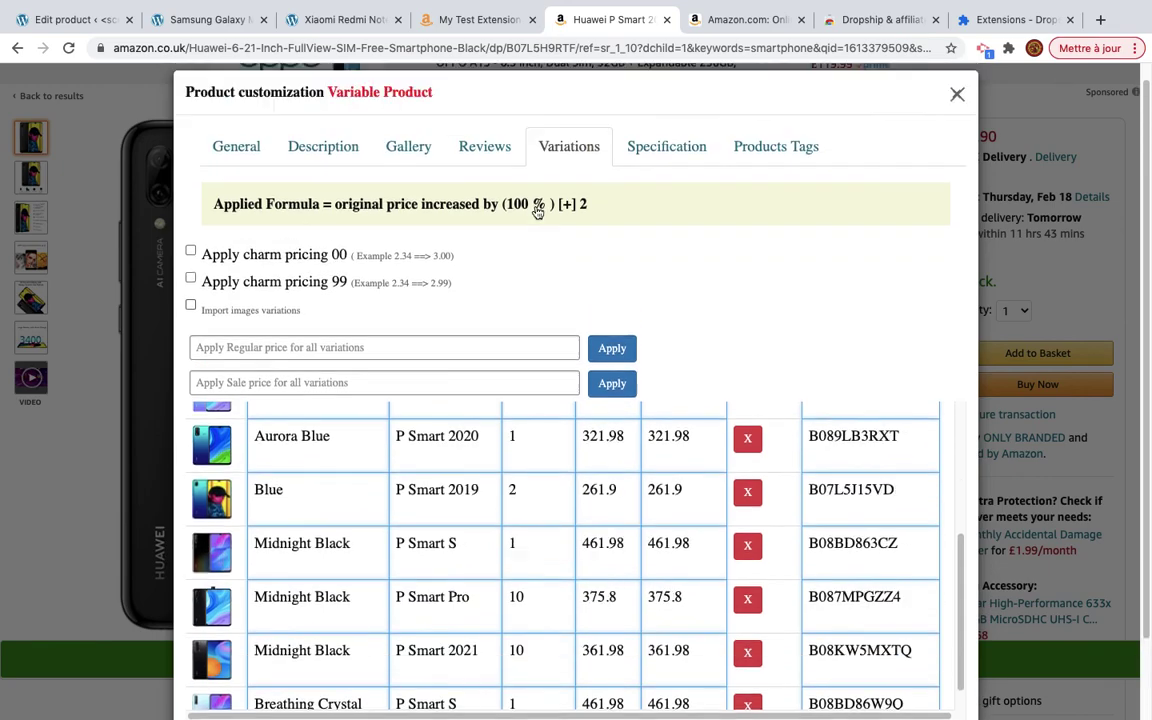
click(666, 170)
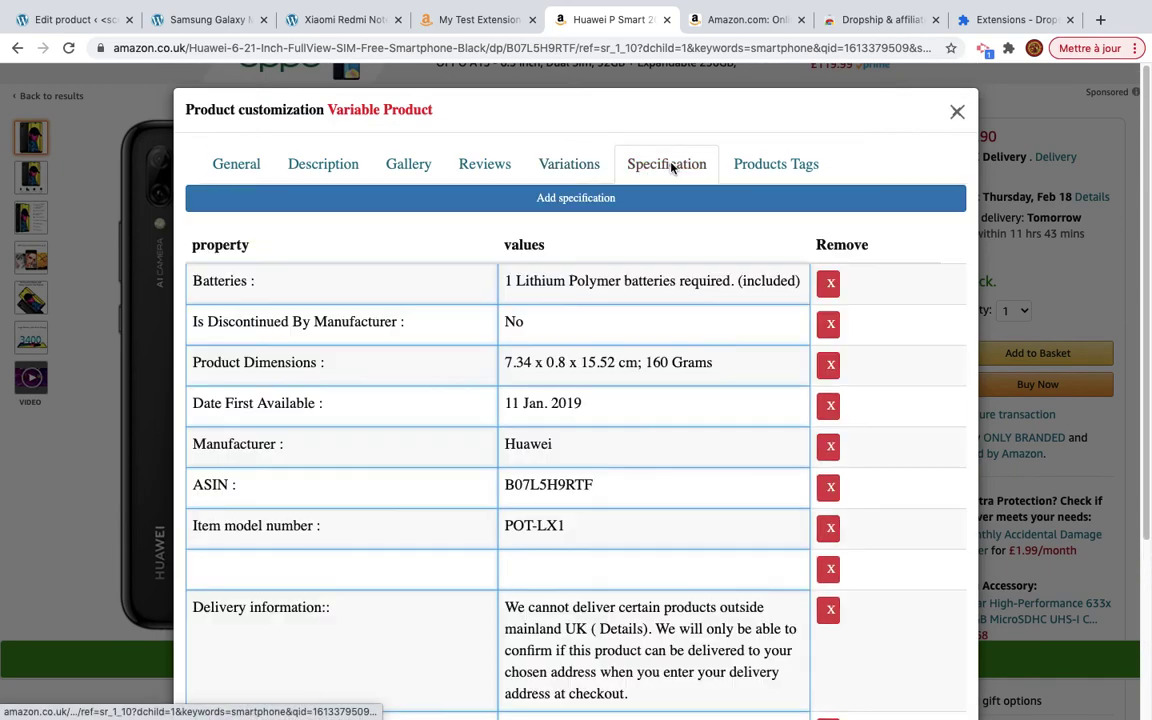
click(770, 164)
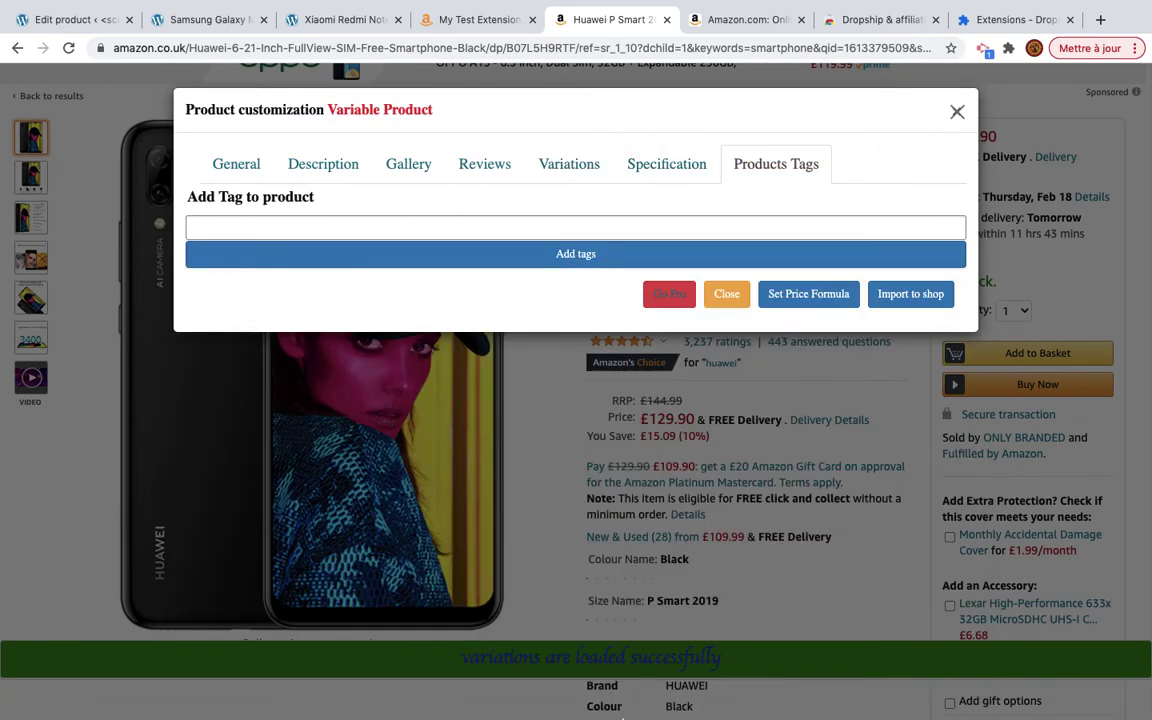